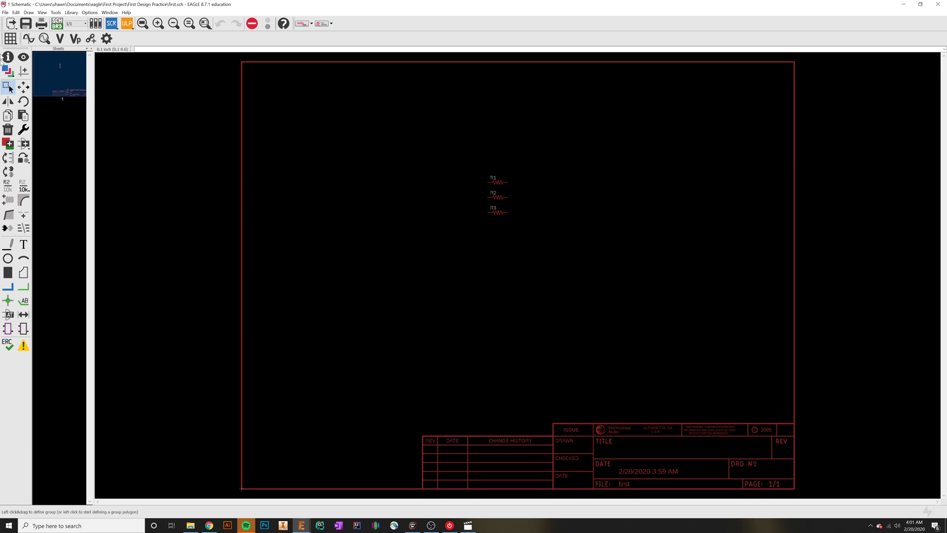
Look over the User interface settings dialog and close it
{"action": "left_click", "coordinate": [73, 13]}
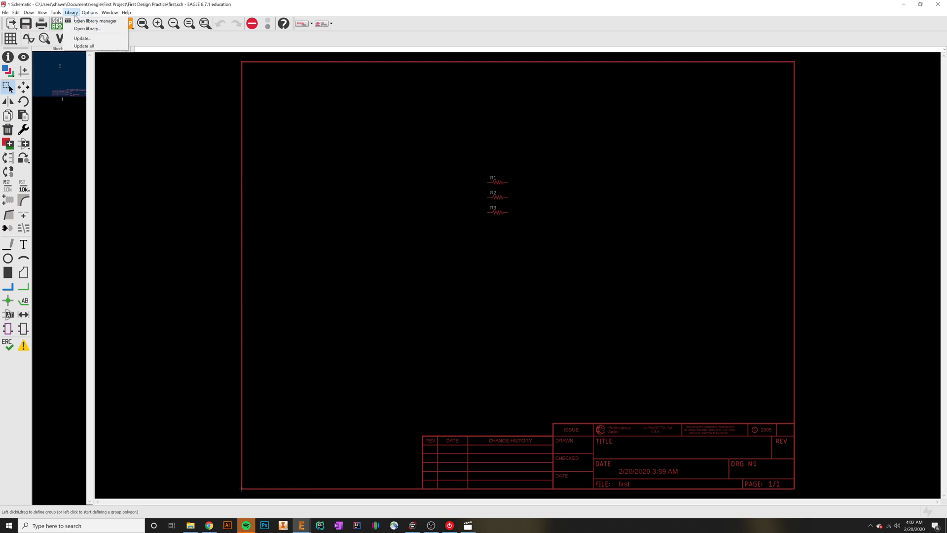
{"action": "mouse_move", "coordinate": [89, 13]}
{"action": "left_click", "coordinate": [96, 36]}
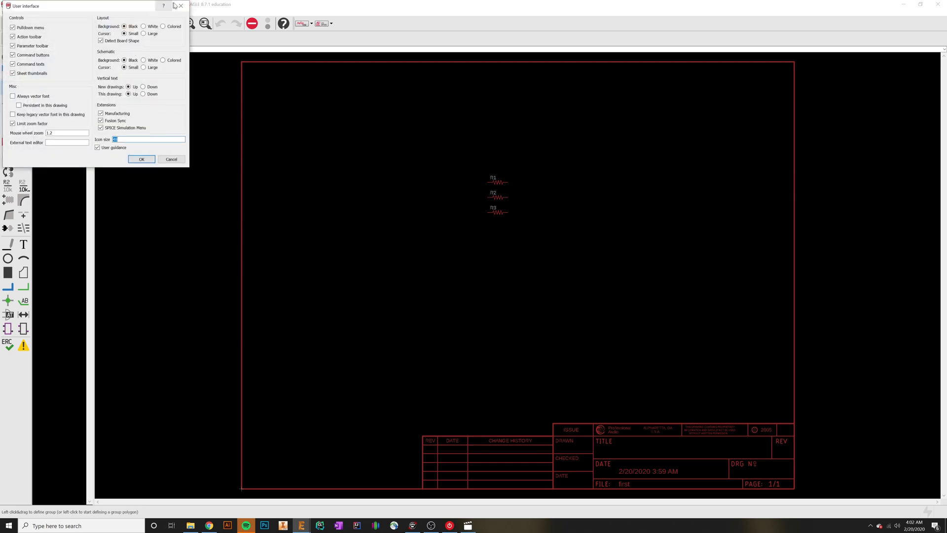
{"action": "key", "text": "Return"}
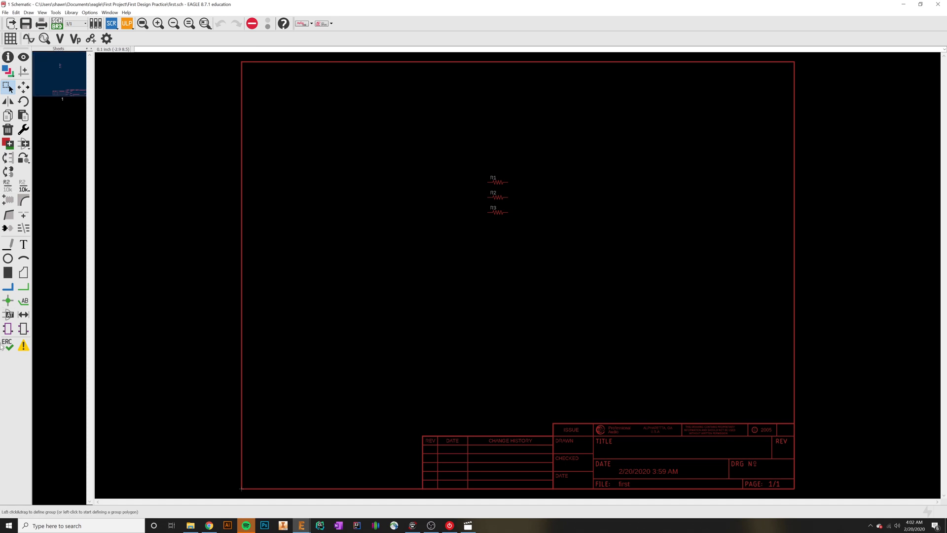
Inspect resistor R1's part properties with the Info tool, and close the dialog
{"action": "left_click", "coordinate": [9, 57]}
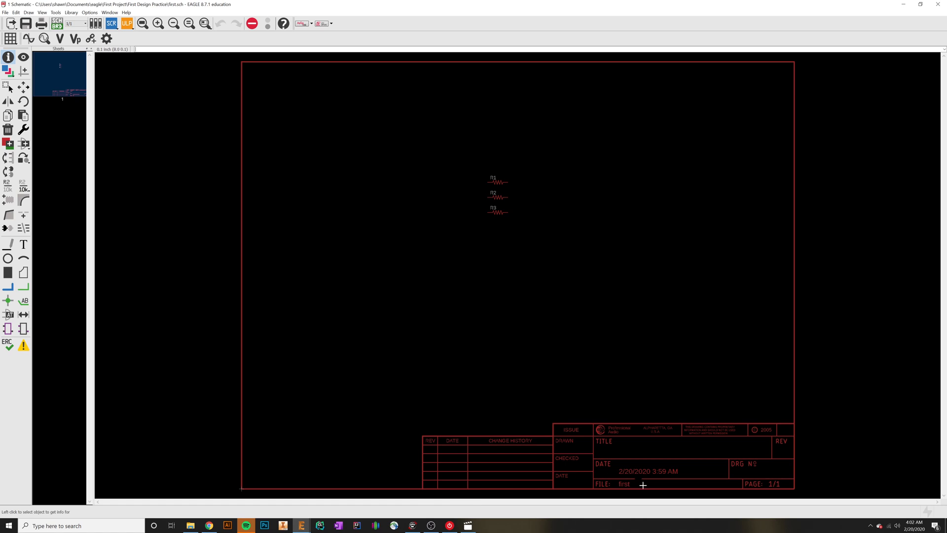
{"action": "scroll", "coordinate": [497, 176], "scroll_direction": "up", "scroll_amount": 5}
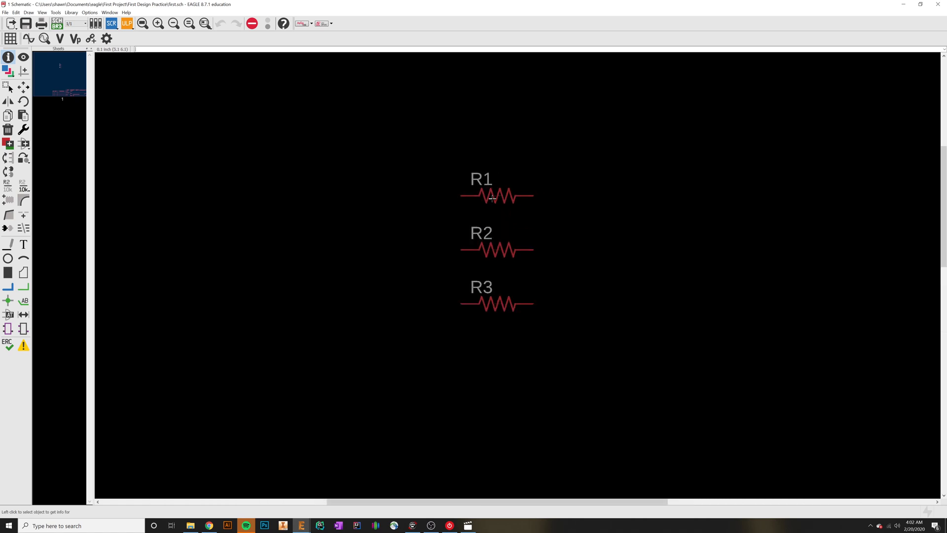
{"action": "left_click", "coordinate": [497, 195]}
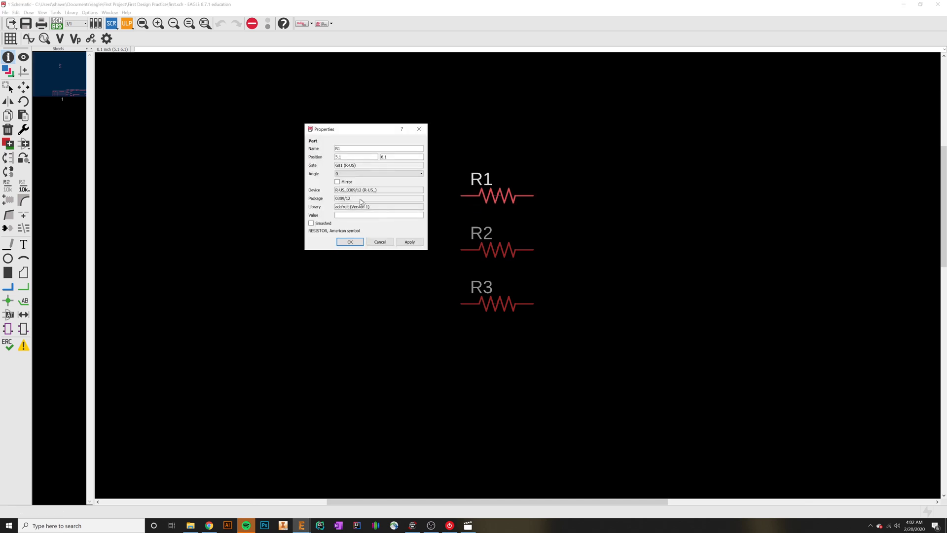
{"action": "left_click_drag", "start_coordinate": [343, 150], "coordinate": [333, 155]}
{"action": "left_click", "coordinate": [419, 130]}
{"action": "scroll", "coordinate": [360, 296], "scroll_direction": "down", "scroll_amount": 9}
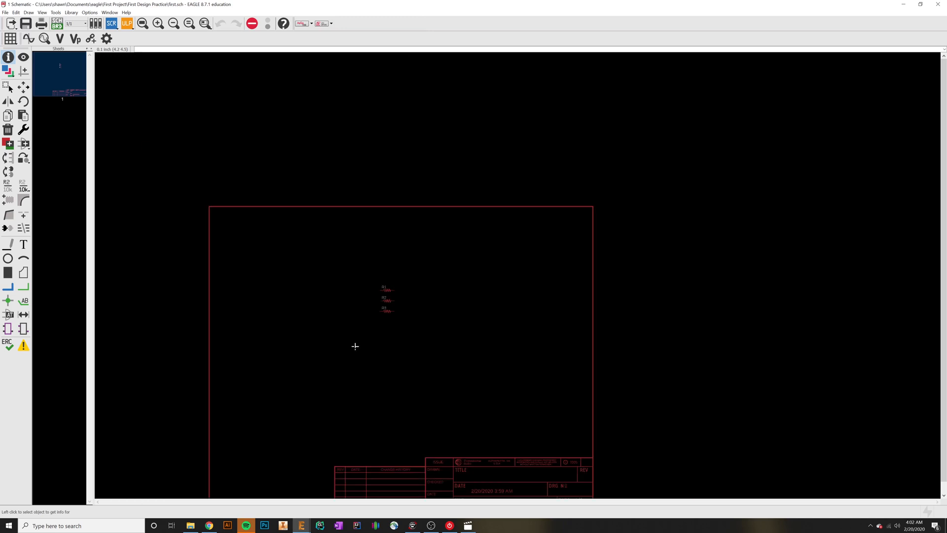
{"action": "middle_click_drag", "start_coordinate": [355, 345], "coordinate": [407, 277]}
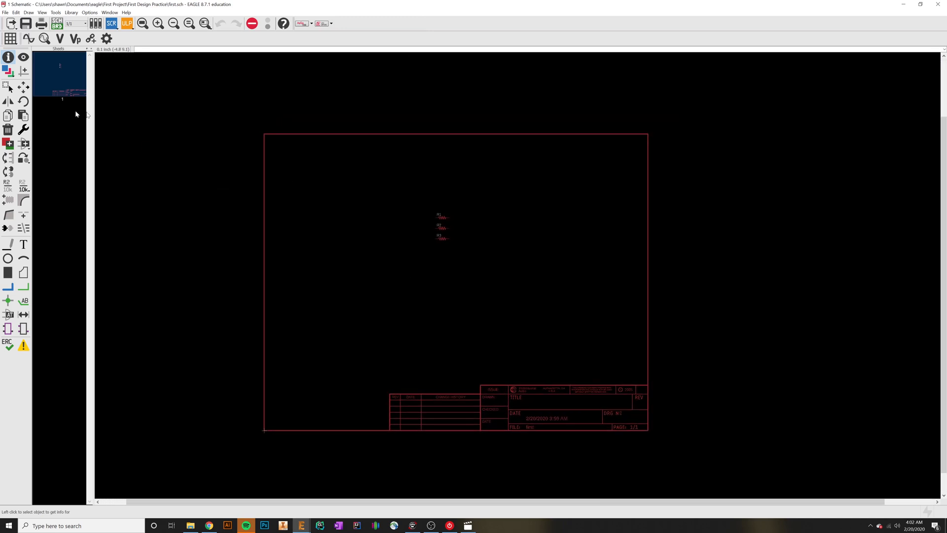
Pick up resistor R1 with the Move tool and set it back down in its original place
{"action": "left_click", "coordinate": [23, 87]}
{"action": "scroll", "coordinate": [434, 230], "scroll_direction": "up", "scroll_amount": 4}
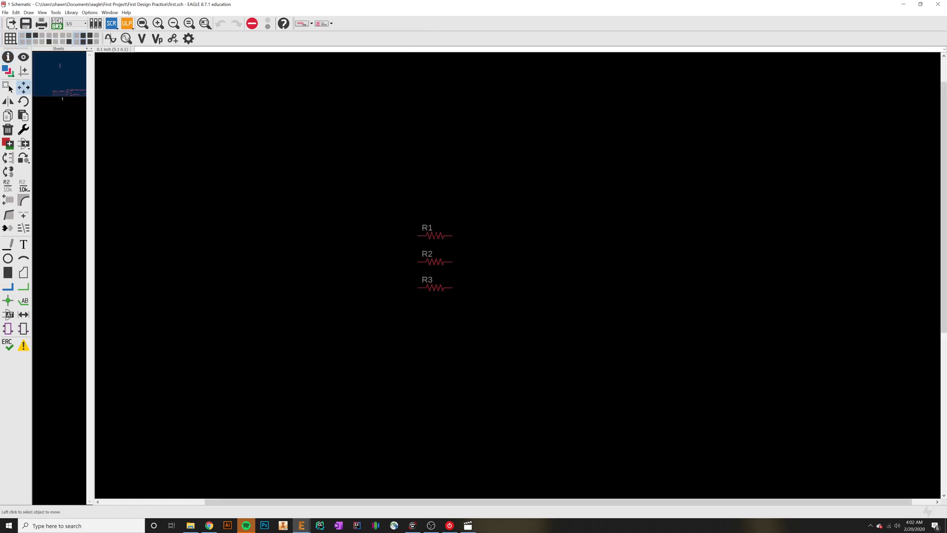
{"action": "left_click", "coordinate": [434, 232]}
{"action": "left_click", "coordinate": [433, 240]}
{"action": "scroll", "coordinate": [402, 285], "scroll_direction": "down", "scroll_amount": 3}
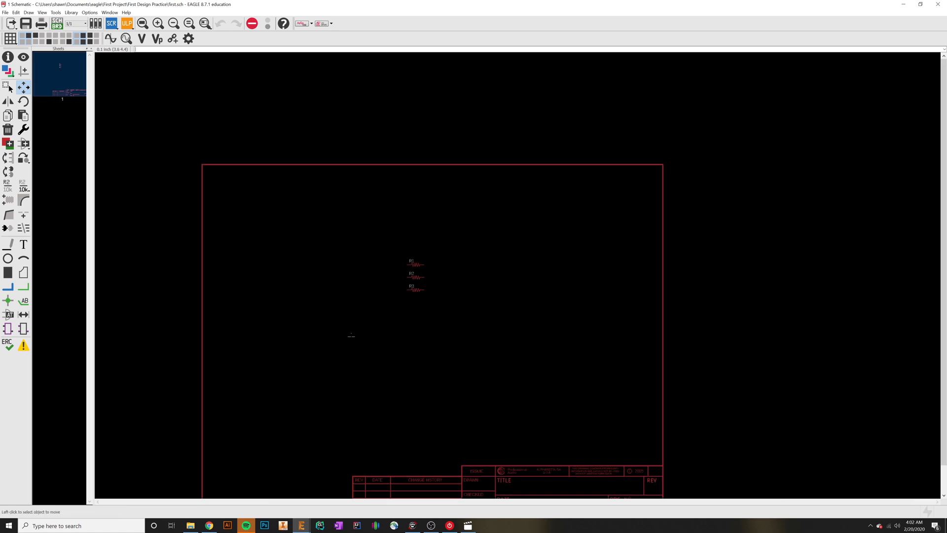
Turn on the schematic's grid display in the line style
{"action": "middle_click_drag", "start_coordinate": [351, 335], "coordinate": [450, 241]}
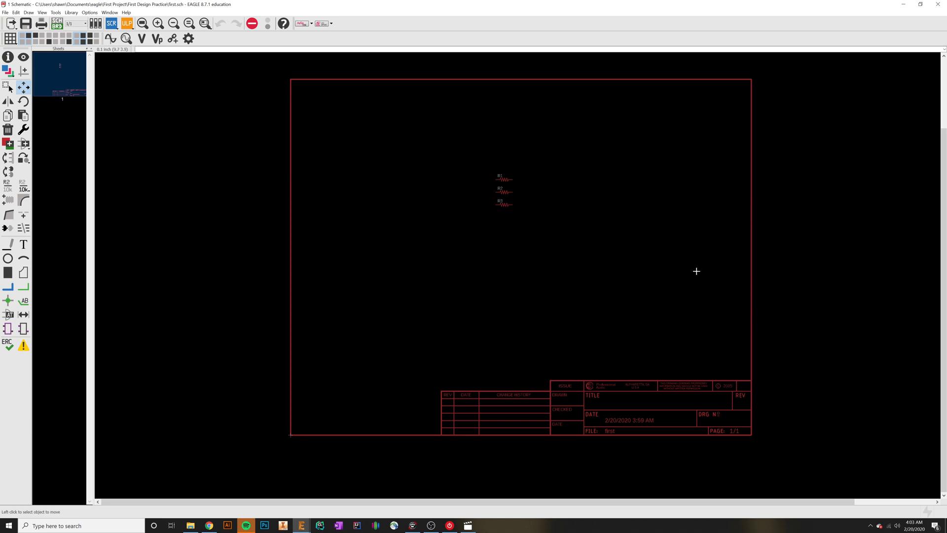
{"action": "middle_click_drag", "start_coordinate": [658, 265], "coordinate": [658, 279]}
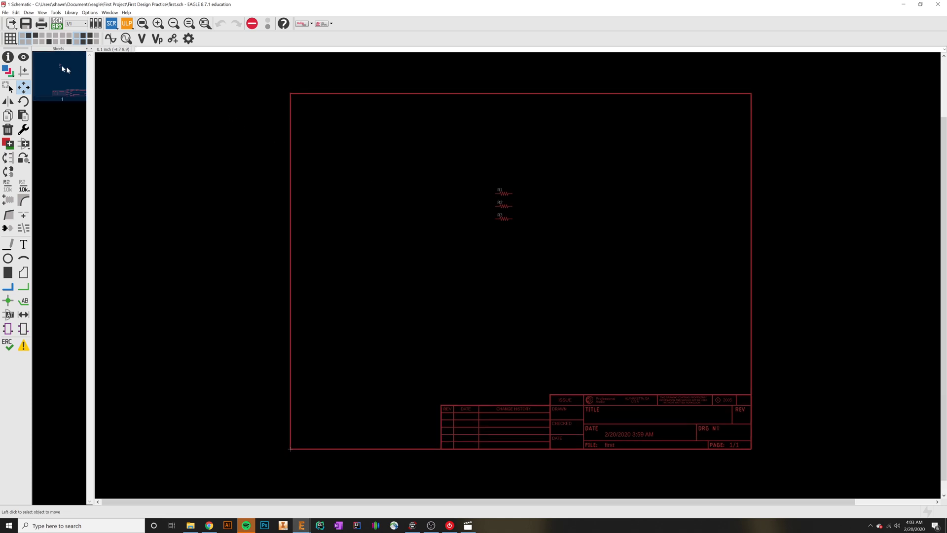
{"action": "left_click", "coordinate": [15, 39]}
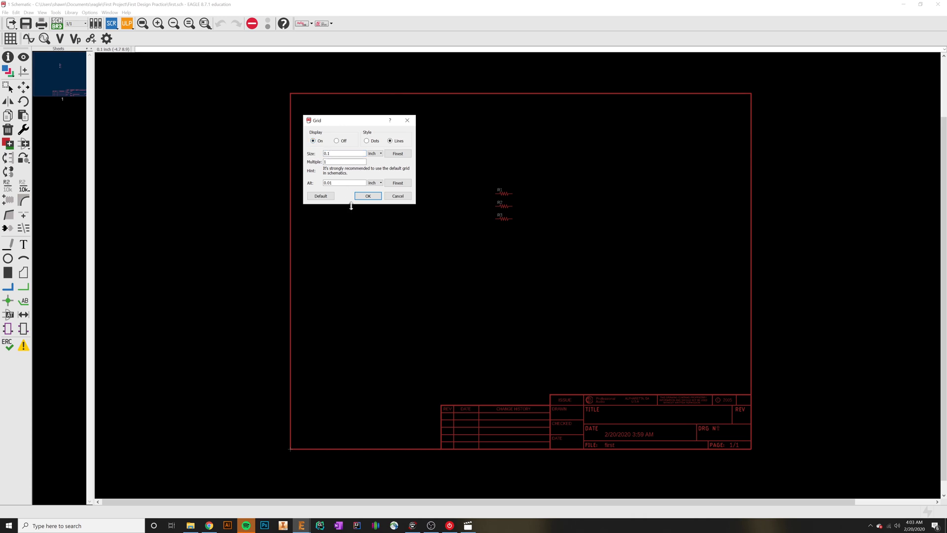
{"action": "left_click", "coordinate": [367, 196]}
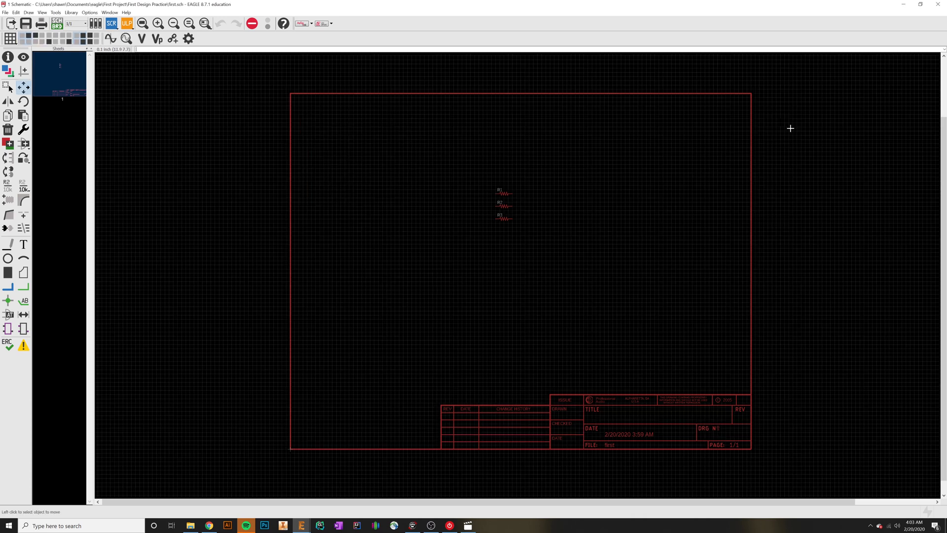
Pick up resistor R3 to try its snapping on the 0.1 inch grid and return it to its place
{"action": "scroll", "coordinate": [517, 225], "scroll_direction": "up", "scroll_amount": 5}
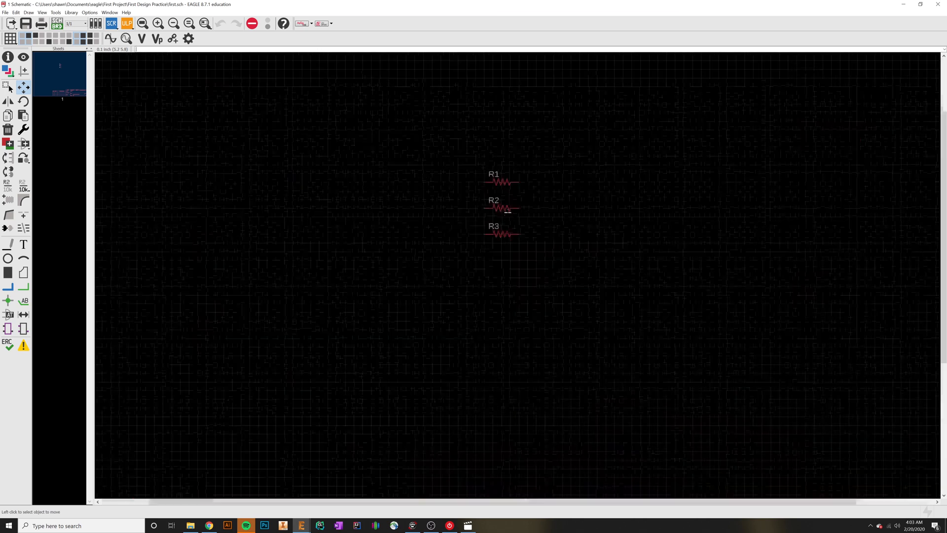
{"action": "scroll", "coordinate": [517, 225], "scroll_direction": "down", "scroll_amount": 3}
{"action": "scroll", "coordinate": [516, 225], "scroll_direction": "up", "scroll_amount": 2}
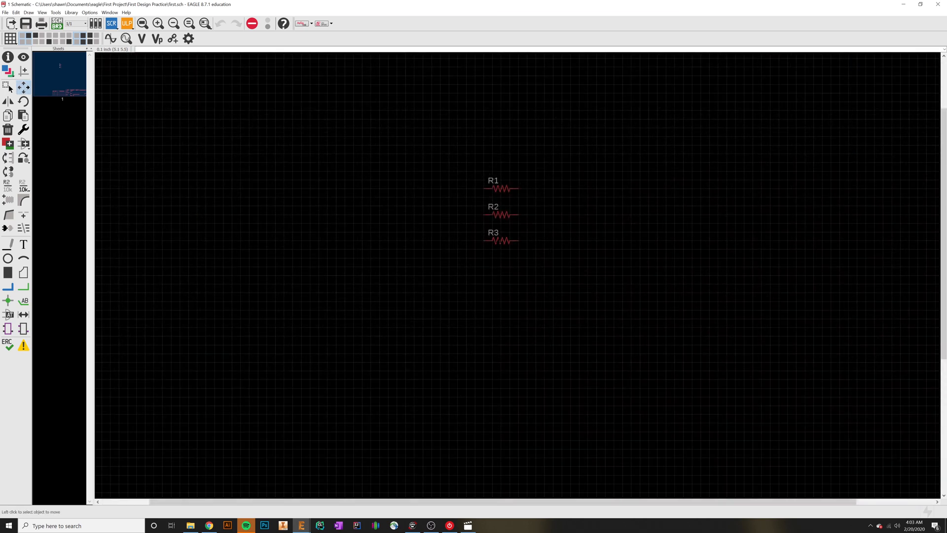
{"action": "left_click", "coordinate": [501, 241]}
{"action": "left_click", "coordinate": [497, 240]}
{"action": "scroll", "coordinate": [476, 256], "scroll_direction": "down", "scroll_amount": 1}
{"action": "scroll", "coordinate": [399, 238], "scroll_direction": "up", "scroll_amount": 1}
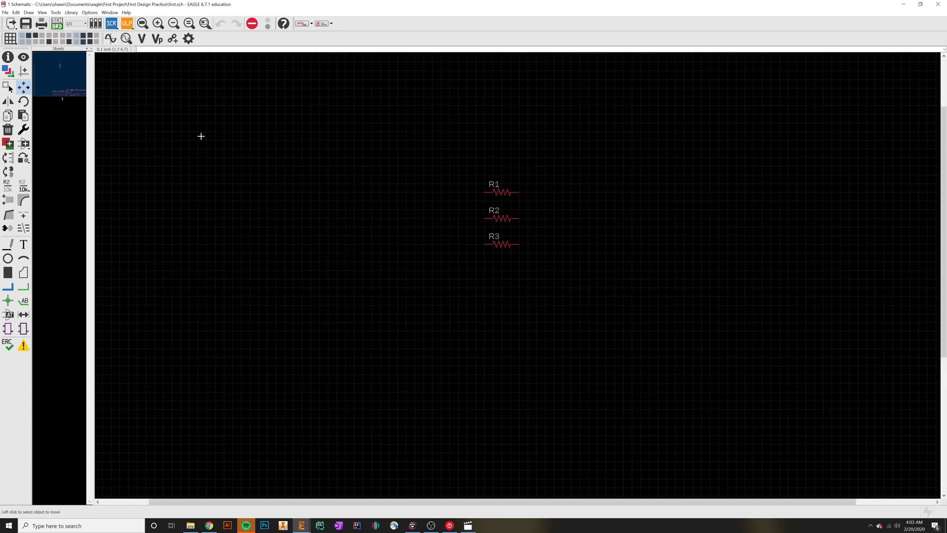
Set the schematic's grid size to 0.05 inch
{"action": "left_click", "coordinate": [9, 38]}
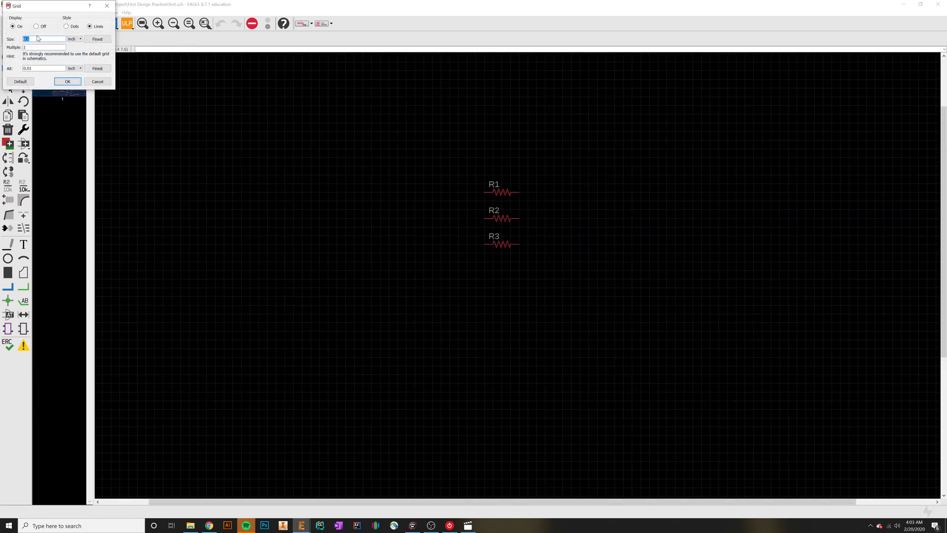
{"action": "left_click", "coordinate": [45, 38]}
{"action": "key", "text": "Return"}
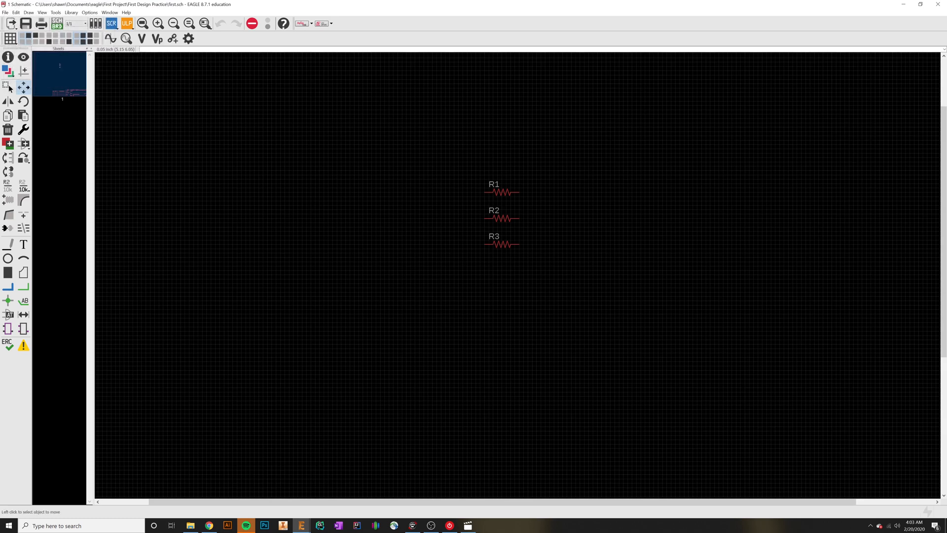
Try moving resistor R3 on the 0.05 inch grid and return it to its original place
{"action": "left_click", "coordinate": [502, 252]}
{"action": "left_click", "coordinate": [501, 245]}
{"action": "scroll", "coordinate": [452, 323], "scroll_direction": "down", "scroll_amount": 3}
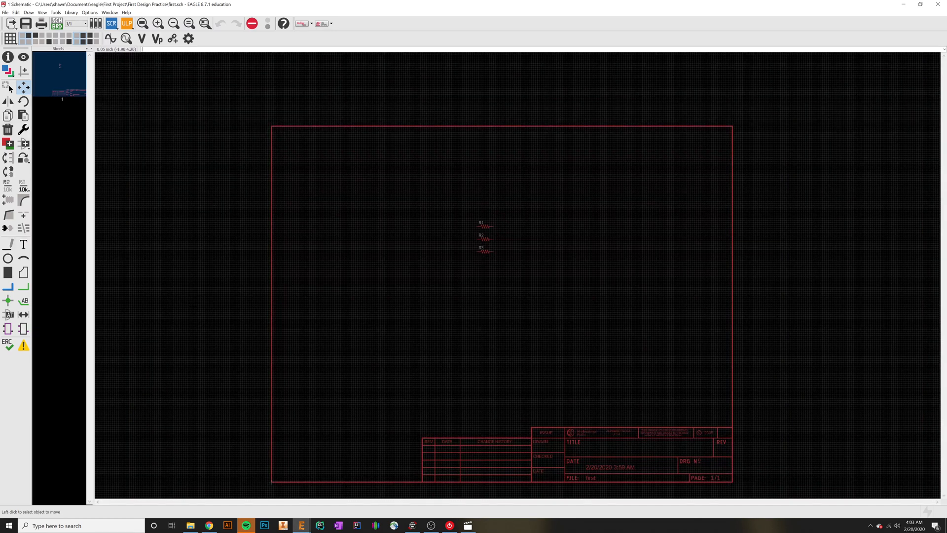
Examine the origin at the drawing frame's lower-left corner, and return to the whole sheet
{"action": "scroll", "coordinate": [486, 209], "scroll_direction": "up", "scroll_amount": 4}
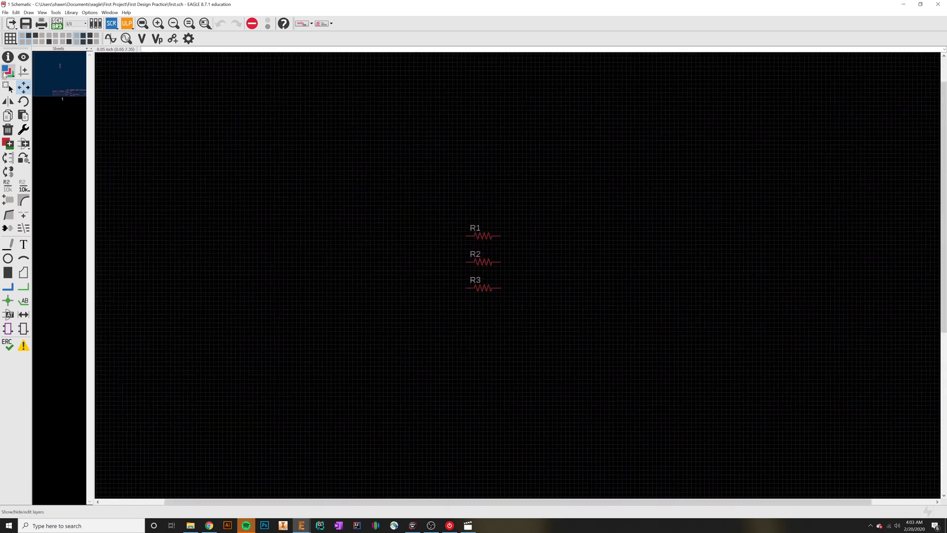
{"action": "scroll", "coordinate": [316, 306], "scroll_direction": "down", "scroll_amount": 2}
{"action": "middle_click_drag", "start_coordinate": [323, 331], "coordinate": [353, 247]}
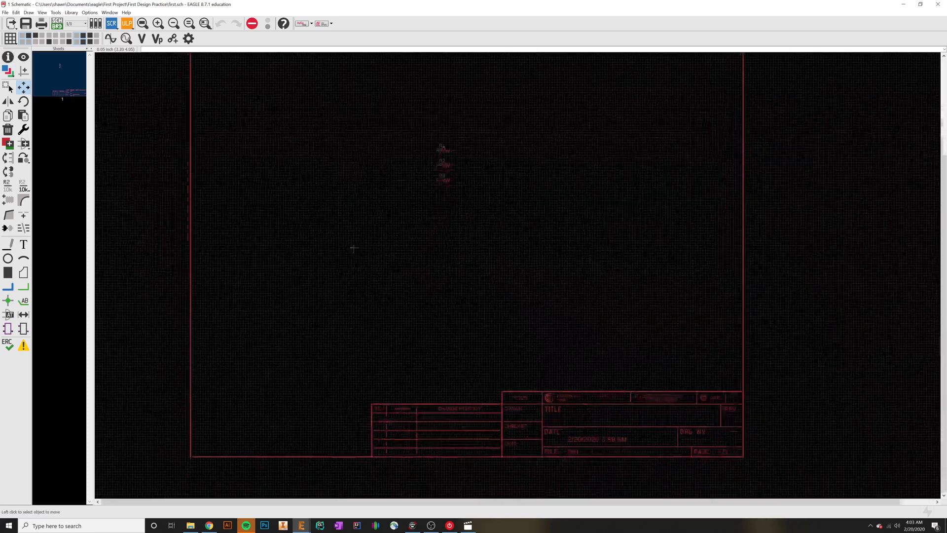
{"action": "middle_click_drag", "start_coordinate": [352, 344], "coordinate": [403, 310]}
{"action": "scroll", "coordinate": [242, 423], "scroll_direction": "up", "scroll_amount": 1}
{"action": "scroll", "coordinate": [242, 423], "scroll_direction": "up", "scroll_amount": 1}
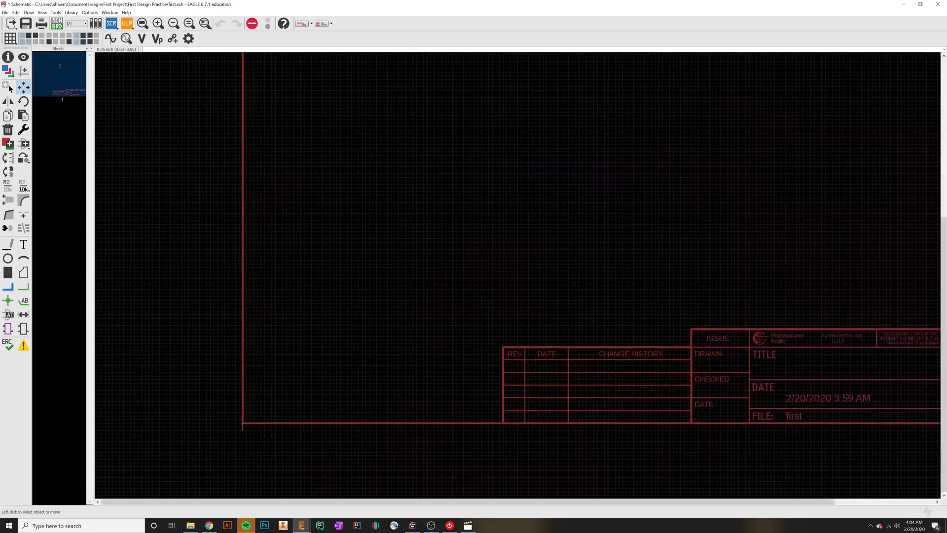
{"action": "key", "text": "alt+F2"}
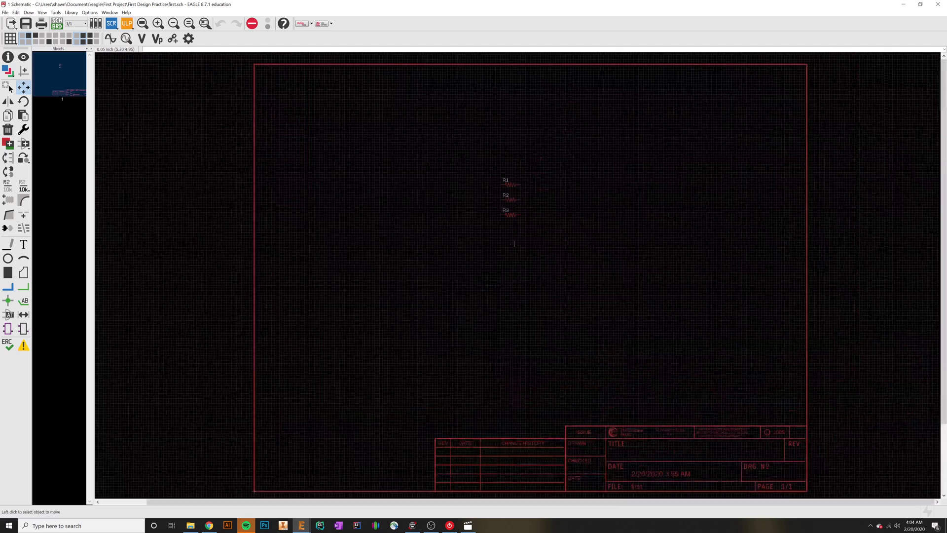
{"action": "middle_click_drag", "start_coordinate": [437, 351], "coordinate": [424, 312]}
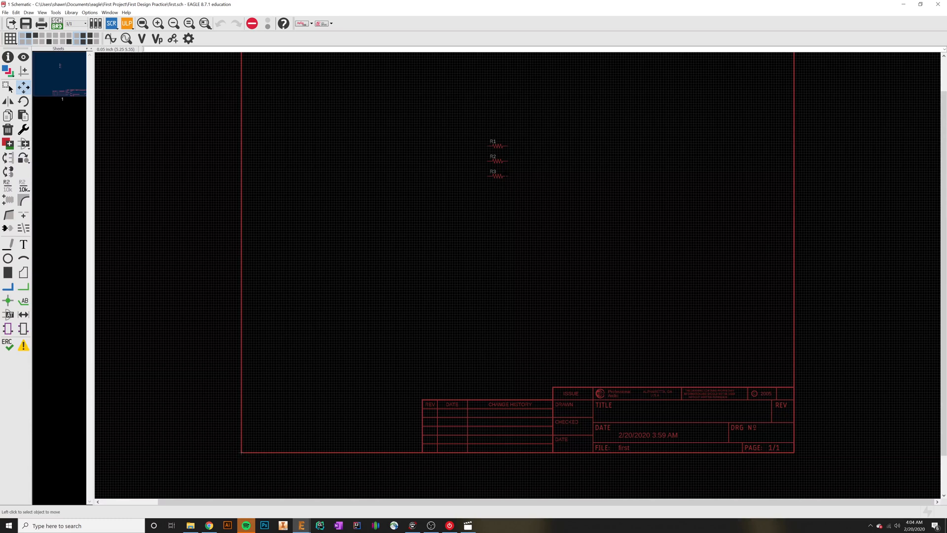
Open resistor R3's properties with the Info tool and apply an angle of 90
{"action": "left_click", "coordinate": [8, 57]}
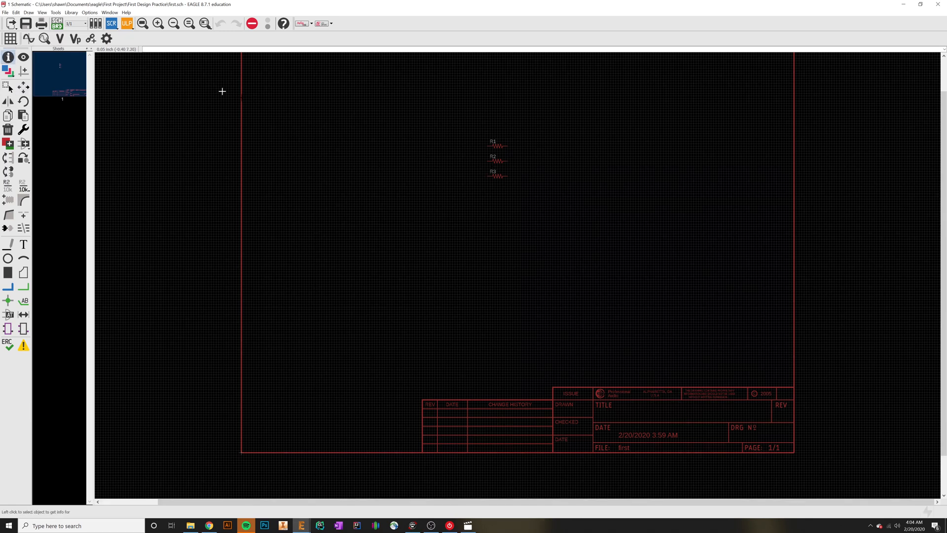
{"action": "left_click", "coordinate": [501, 178]}
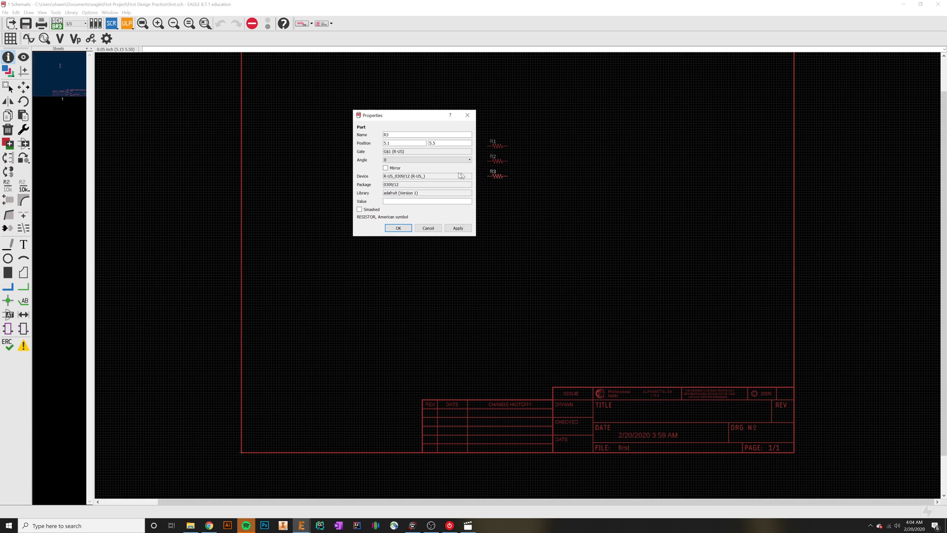
{"action": "double_click", "coordinate": [458, 142]}
{"action": "left_click", "coordinate": [414, 152]}
{"action": "left_click", "coordinate": [405, 161]}
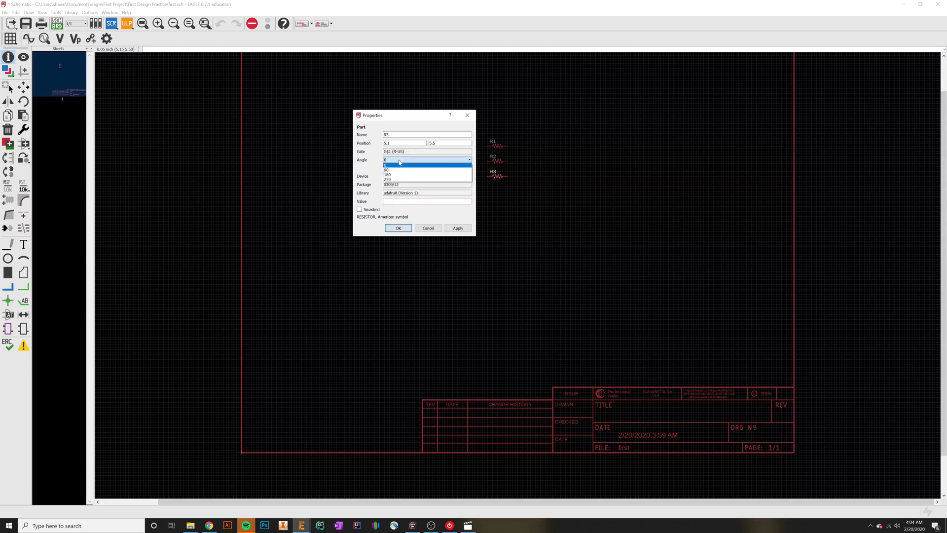
{"action": "left_click", "coordinate": [399, 170]}
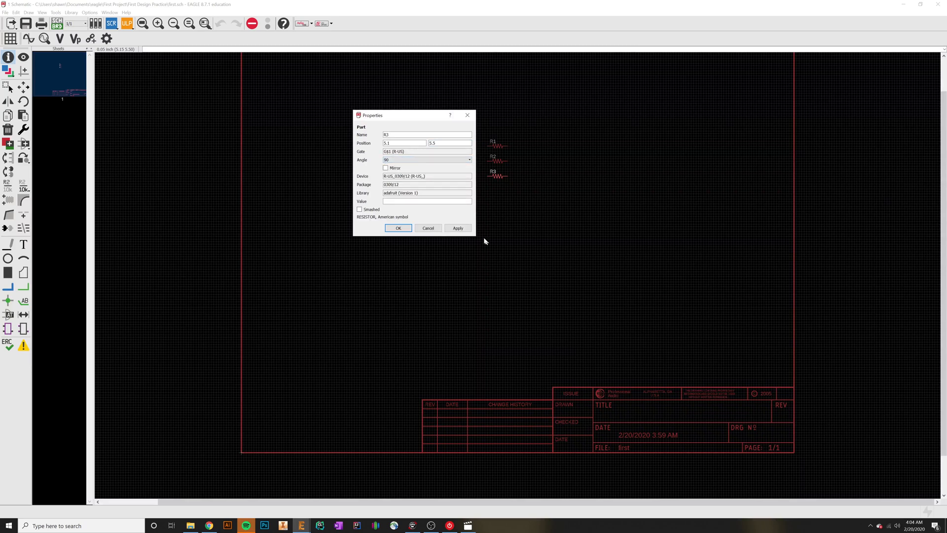
{"action": "left_click", "coordinate": [462, 228]}
Set resistor R3's angle back to 0 and apply it
{"action": "left_click", "coordinate": [420, 161]}
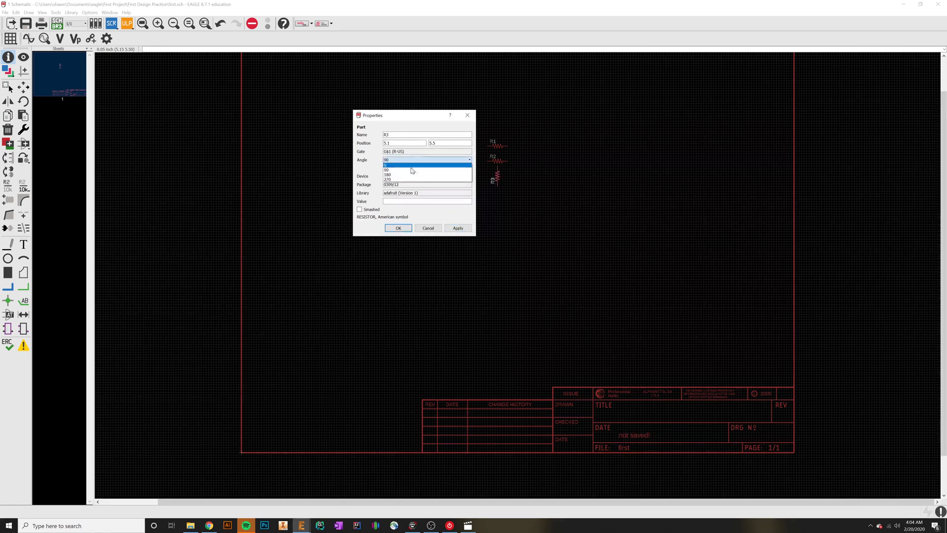
{"action": "left_click", "coordinate": [408, 167]}
{"action": "left_click", "coordinate": [458, 228]}
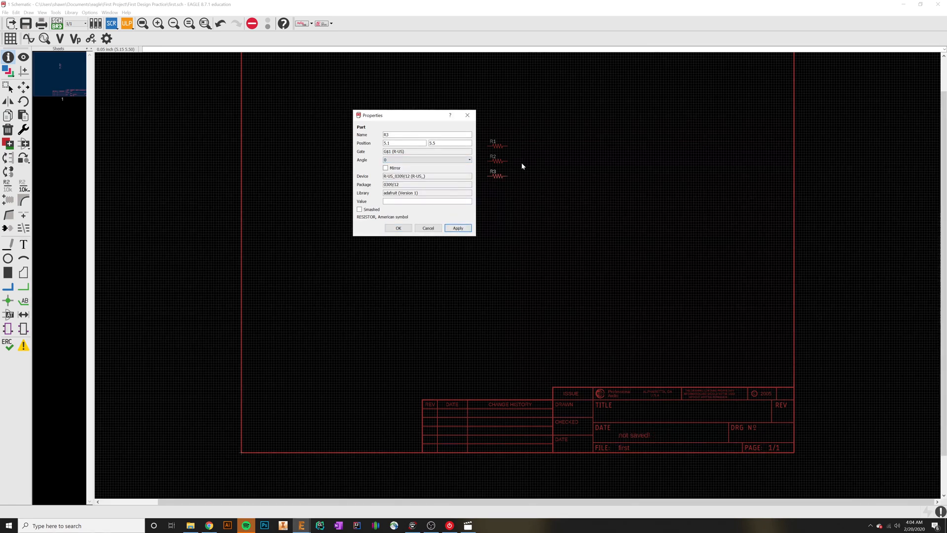
Apply the Mirror option to resistor R3, and remove the mirroring again
{"action": "left_click", "coordinate": [386, 168]}
{"action": "left_click", "coordinate": [463, 230]}
{"action": "left_click", "coordinate": [395, 169]}
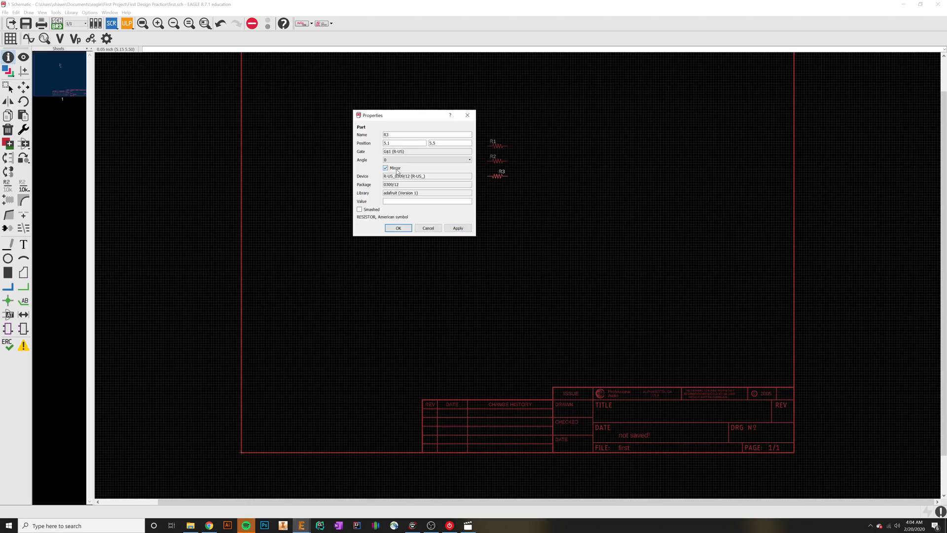
{"action": "left_click", "coordinate": [452, 229]}
Examine resistor R3's device and library fields, close its properties, and review the commands available for the part
{"action": "left_click", "coordinate": [422, 178]}
{"action": "left_click_drag", "start_coordinate": [422, 195], "coordinate": [383, 195]}
{"action": "left_click_drag", "start_coordinate": [438, 176], "coordinate": [380, 194]}
{"action": "left_click_drag", "start_coordinate": [432, 179], "coordinate": [381, 179]}
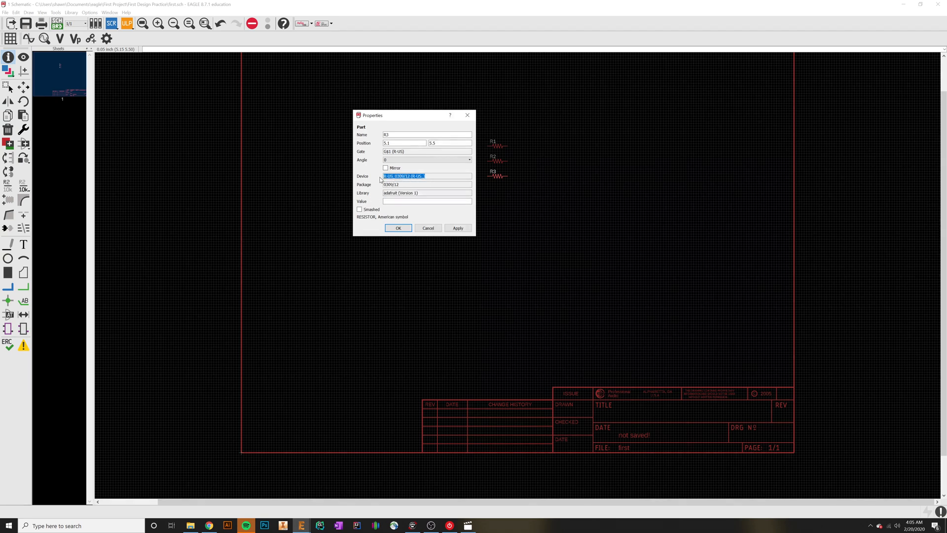
{"action": "left_click", "coordinate": [467, 114]}
{"action": "right_click", "coordinate": [495, 176]}
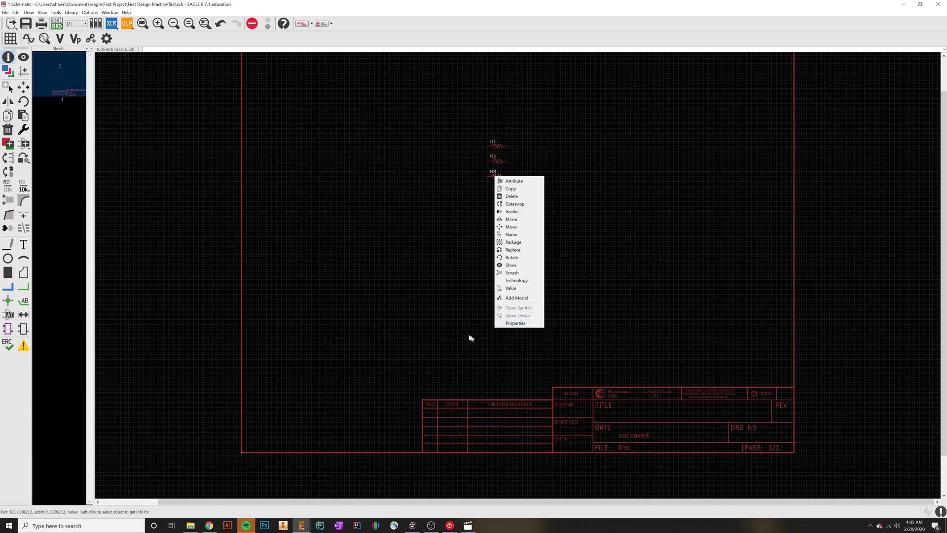
{"action": "left_click", "coordinate": [317, 241]}
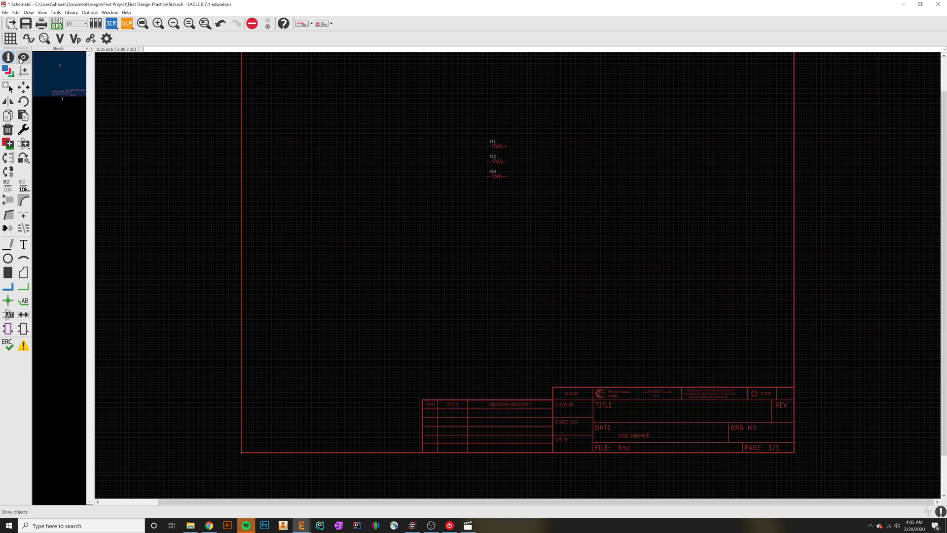
Highlight resistor R3 and resistor R2 in turn with the Show tool
{"action": "left_click", "coordinate": [22, 62]}
{"action": "left_click", "coordinate": [490, 176]}
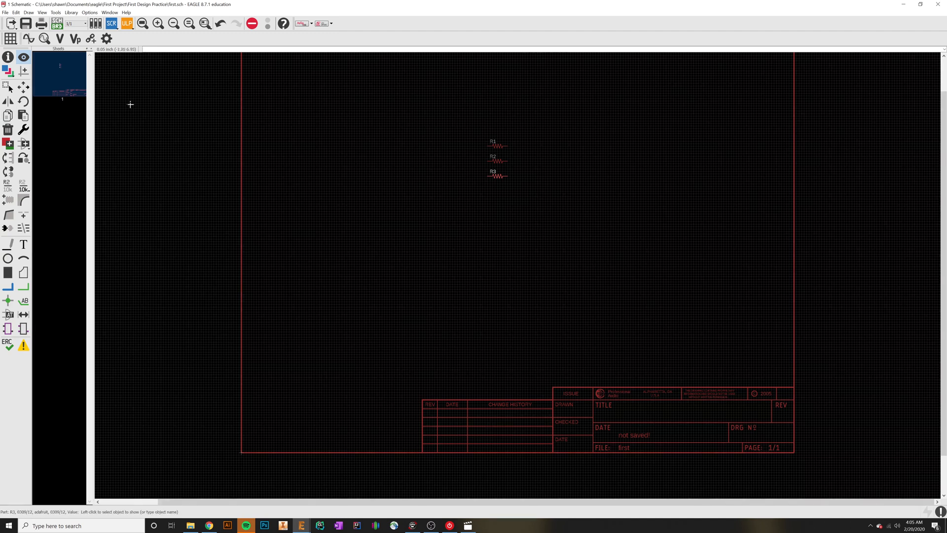
{"action": "left_click", "coordinate": [493, 161]}
{"action": "left_click", "coordinate": [23, 87]}
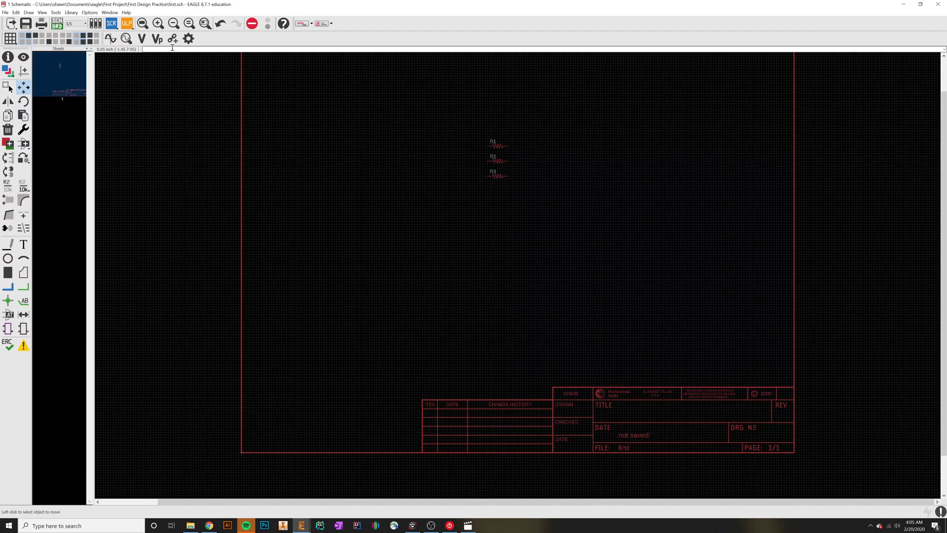
{"action": "type", "text": "lahfdl"}
{"action": "key", "text": "BackSpace"}
{"action": "key", "text": "BackSpace"}
{"action": "key", "text": "BackSpace"}
{"action": "key", "text": "BackSpace"}
{"action": "key", "text": "BackSpace"}
{"action": "key", "text": "BackSpace"}
{"action": "key", "text": "BackSpace"}
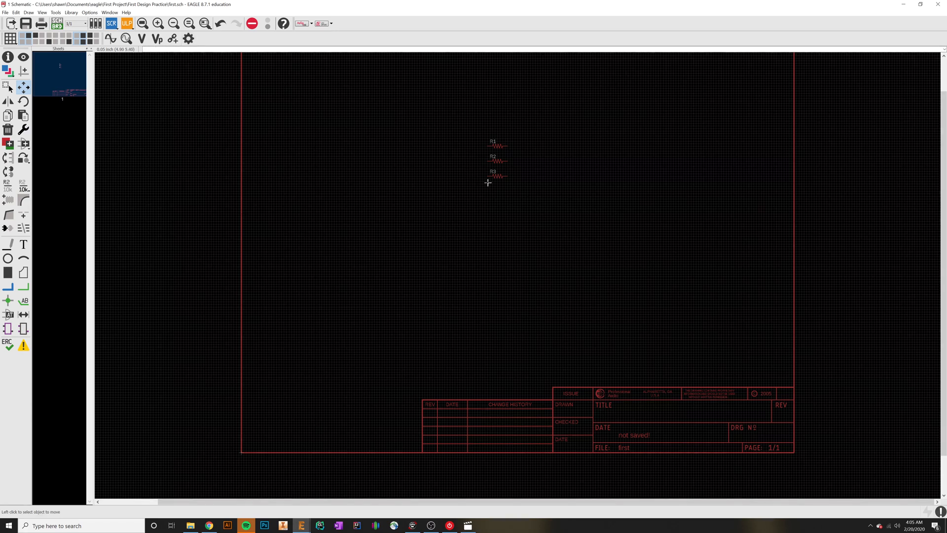
Highlight resistor R2 by running the command "show R2"
{"action": "middle_click_drag", "start_coordinate": [553, 235], "coordinate": [533, 266]}
{"action": "scroll", "coordinate": [537, 254], "scroll_direction": "up", "scroll_amount": 1}
{"action": "scroll", "coordinate": [510, 275], "scroll_direction": "down", "scroll_amount": 2}
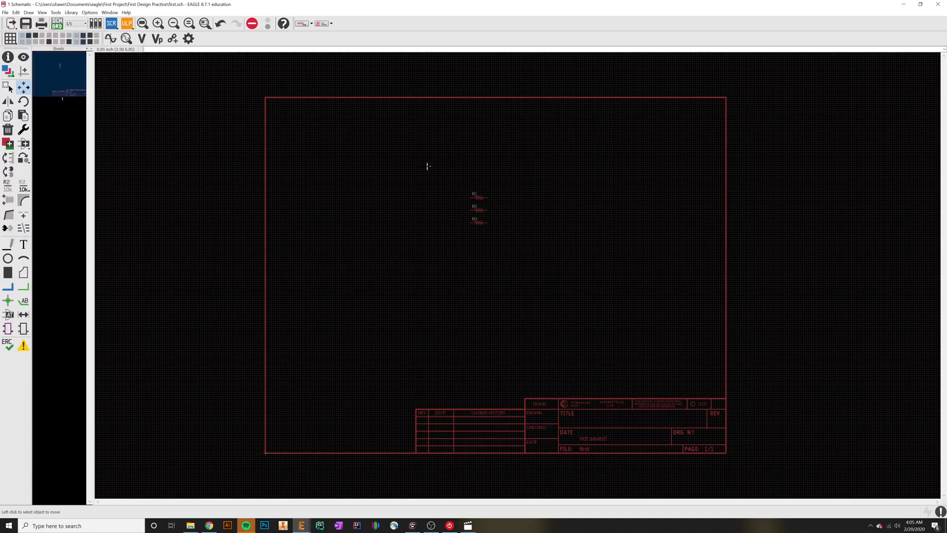
{"action": "left_click", "coordinate": [175, 50]}
{"action": "type", "text": "show R2"}
{"action": "key", "text": "Return"}
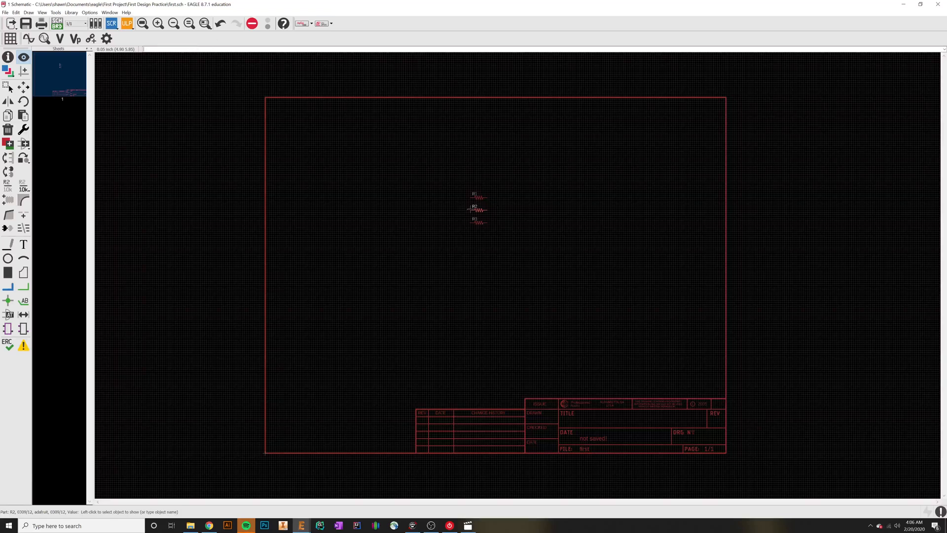
{"action": "left_click", "coordinate": [29, 56]}
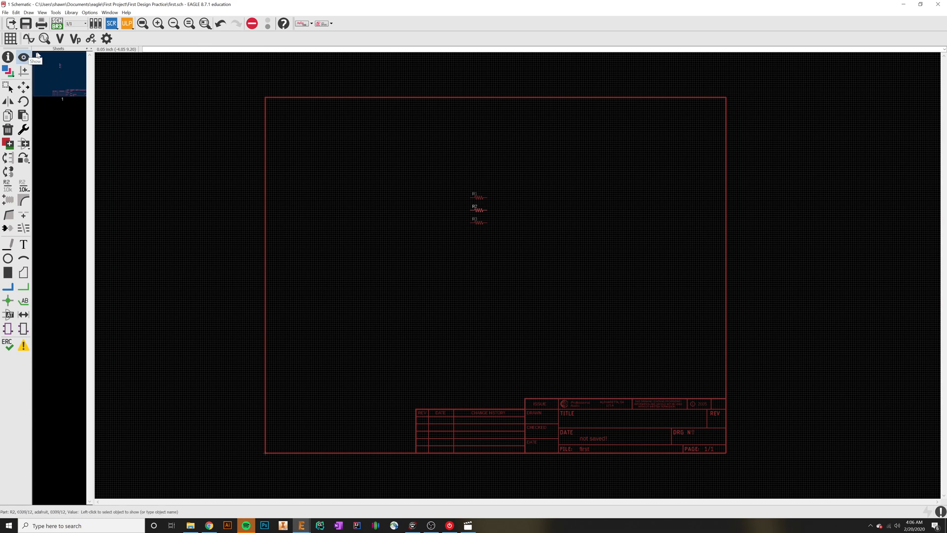
Open the visible layers settings, and switch the Symbols layer (94) off and on again twice
{"action": "left_click", "coordinate": [8, 74]}
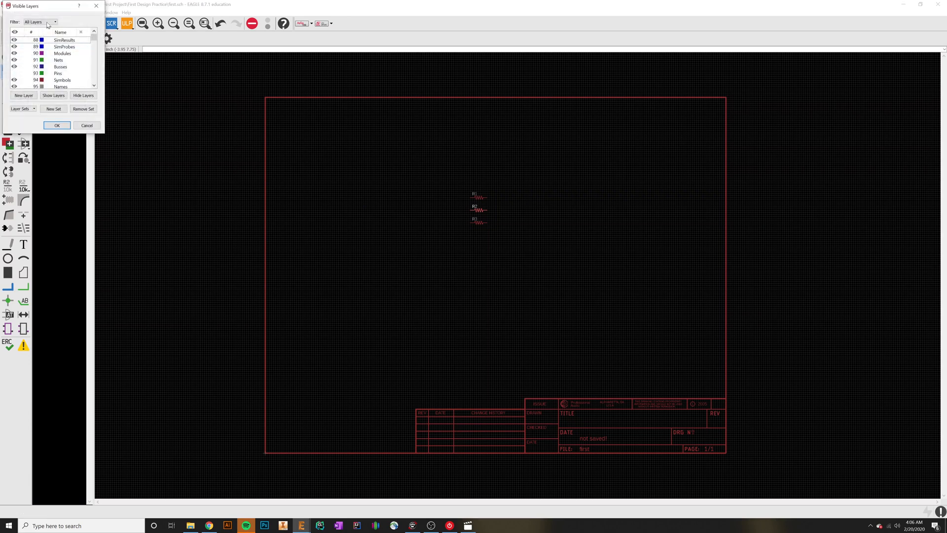
{"action": "left_click_drag", "start_coordinate": [46, 8], "coordinate": [330, 234]}
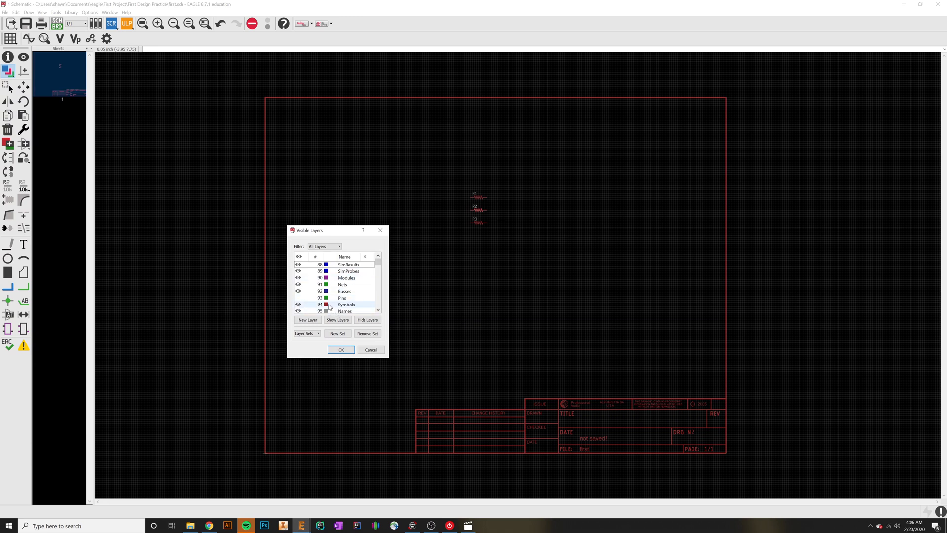
{"action": "left_click", "coordinate": [299, 304]}
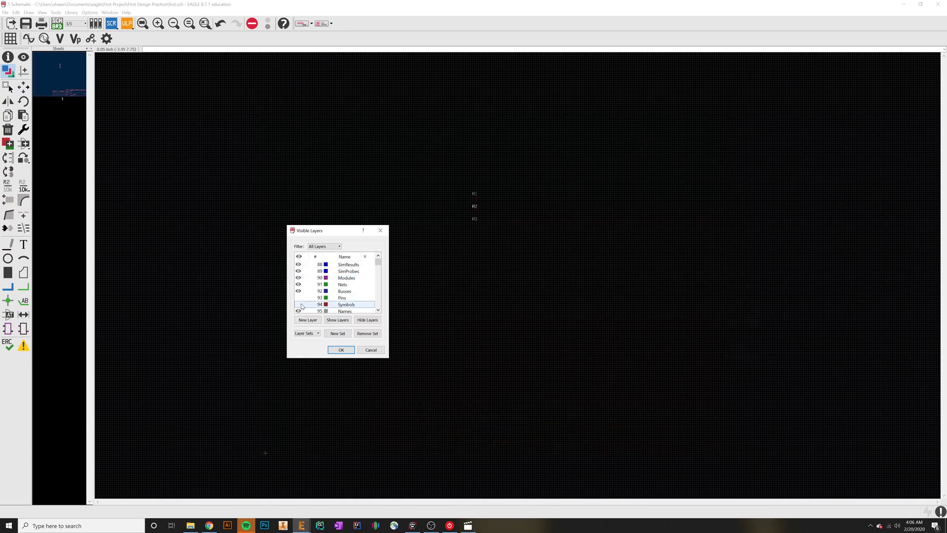
{"action": "left_click", "coordinate": [298, 305]}
{"action": "left_click", "coordinate": [299, 304]}
{"action": "left_click", "coordinate": [298, 304]}
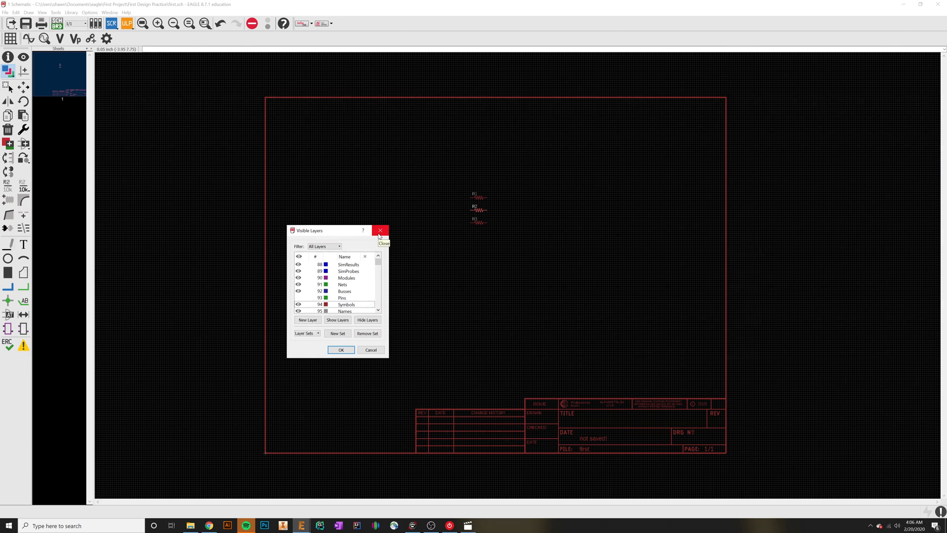
Switch the Names layer (95) off and on again, and cancel the visible layers settings
{"action": "scroll", "coordinate": [338, 302], "scroll_direction": "down", "scroll_amount": 1}
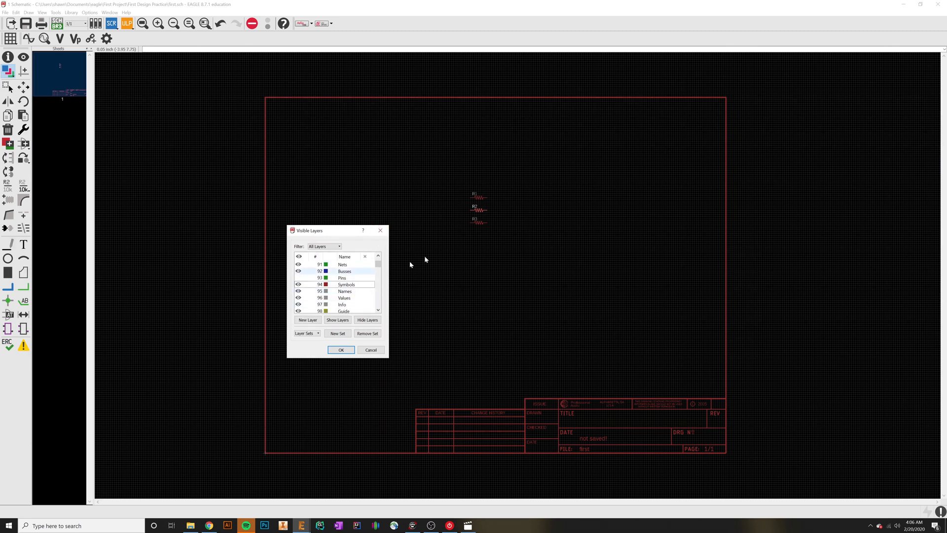
{"action": "left_click", "coordinate": [298, 291]}
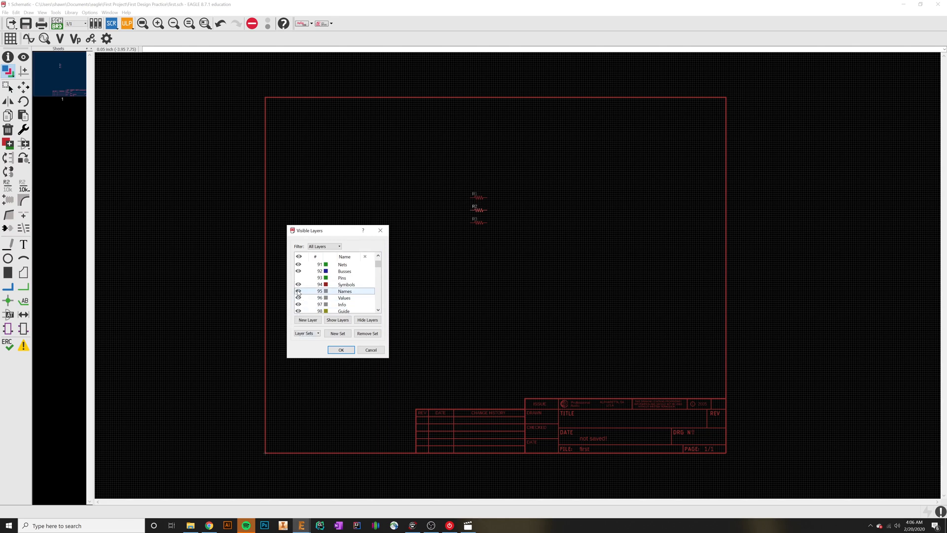
{"action": "left_click", "coordinate": [298, 291]}
{"action": "scroll", "coordinate": [345, 295], "scroll_direction": "up", "scroll_amount": 1}
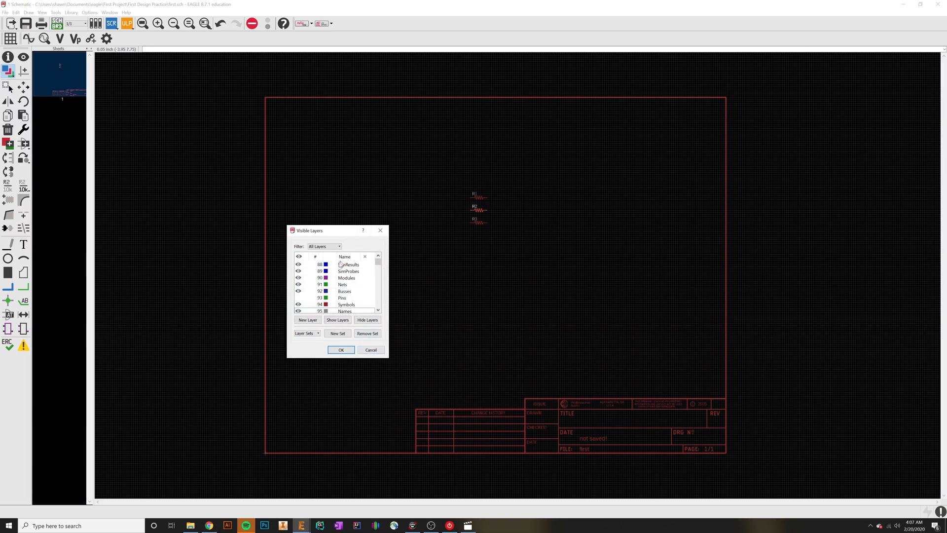
{"action": "left_click", "coordinate": [370, 349]}
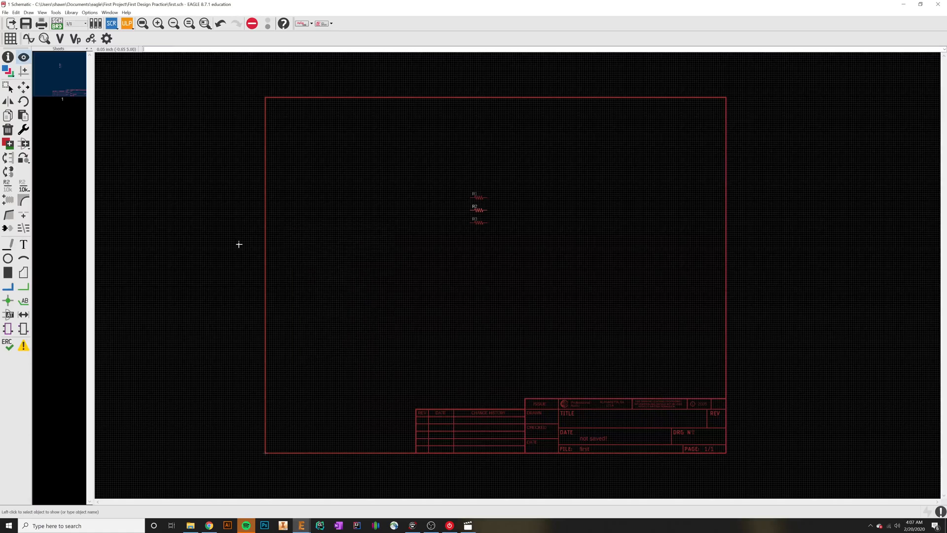
Set a reference mark in the lower-left part of the sheet frame with the Mark tool, and set it again slightly lower
{"action": "left_click", "coordinate": [24, 72]}
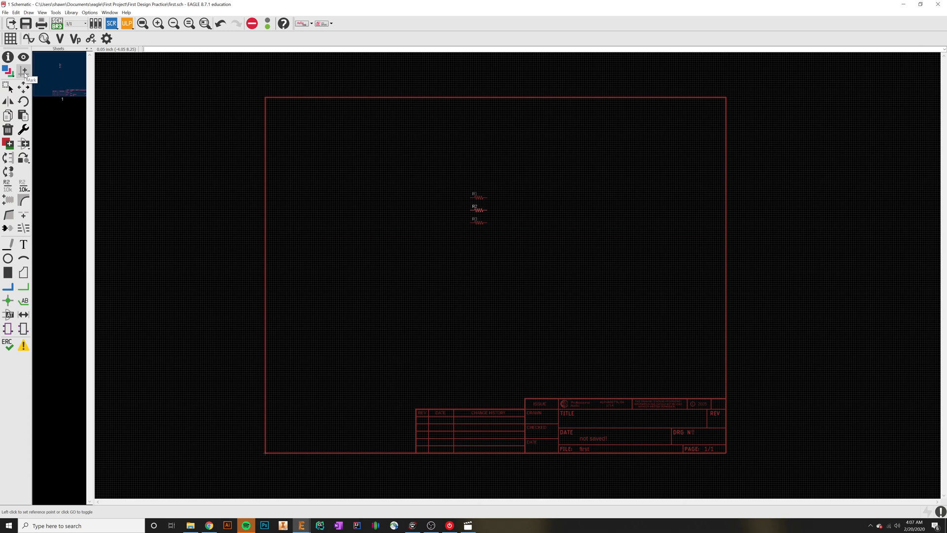
{"action": "left_click", "coordinate": [328, 289]}
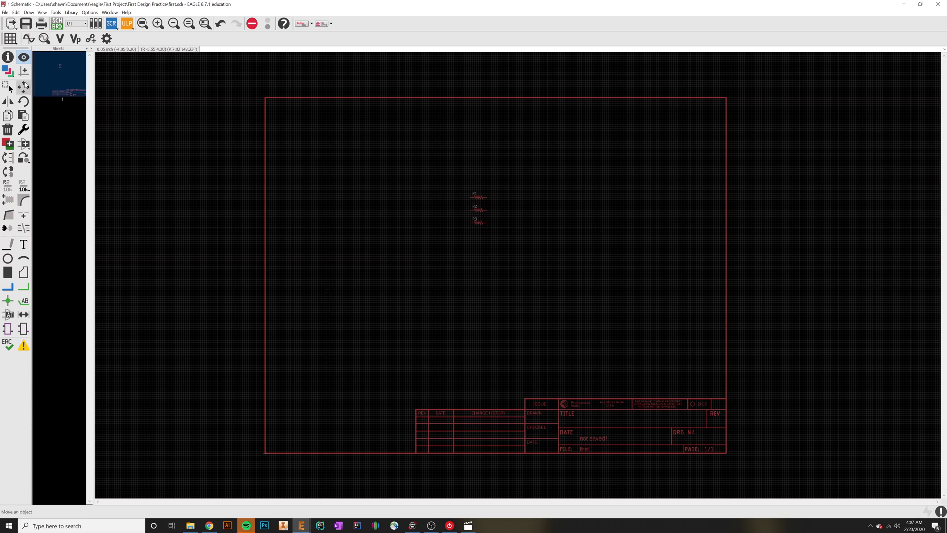
{"action": "left_click", "coordinate": [23, 72]}
{"action": "left_click", "coordinate": [328, 321]}
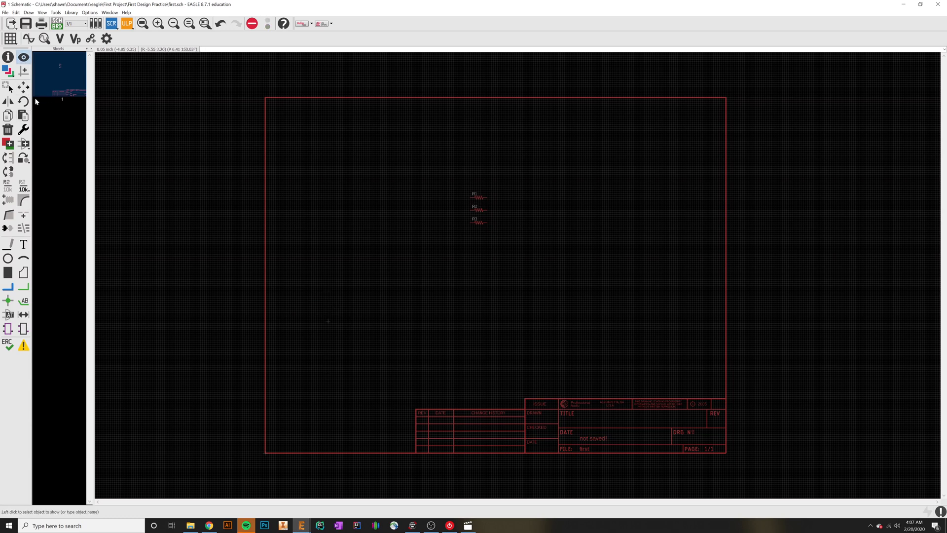
Define a group around resistors R1, R2 and R3, and shift it slightly down and left
{"action": "left_click", "coordinate": [7, 87]}
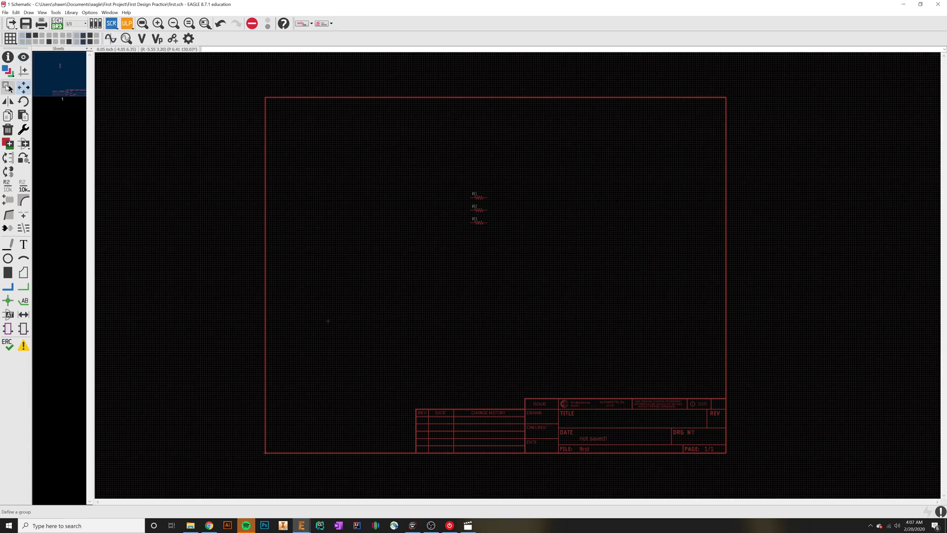
{"action": "left_click", "coordinate": [6, 87]}
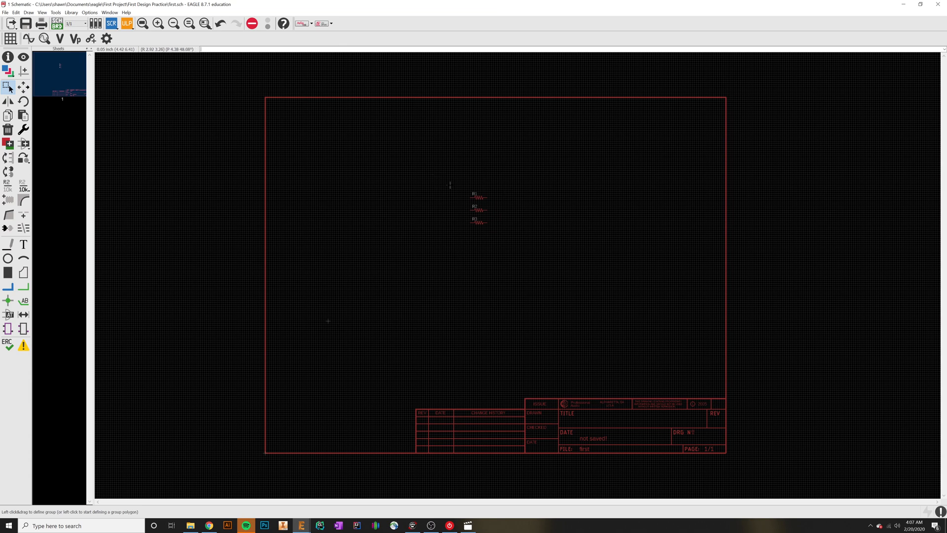
{"action": "left_click_drag", "start_coordinate": [448, 183], "coordinate": [515, 238]}
{"action": "mouse_move", "coordinate": [478, 210]}
{"action": "left_mouse_down"}
{"action": "mouse_move", "coordinate": [495, 201]}
{"action": "mouse_move", "coordinate": [476, 214]}
{"action": "left_mouse_up"}
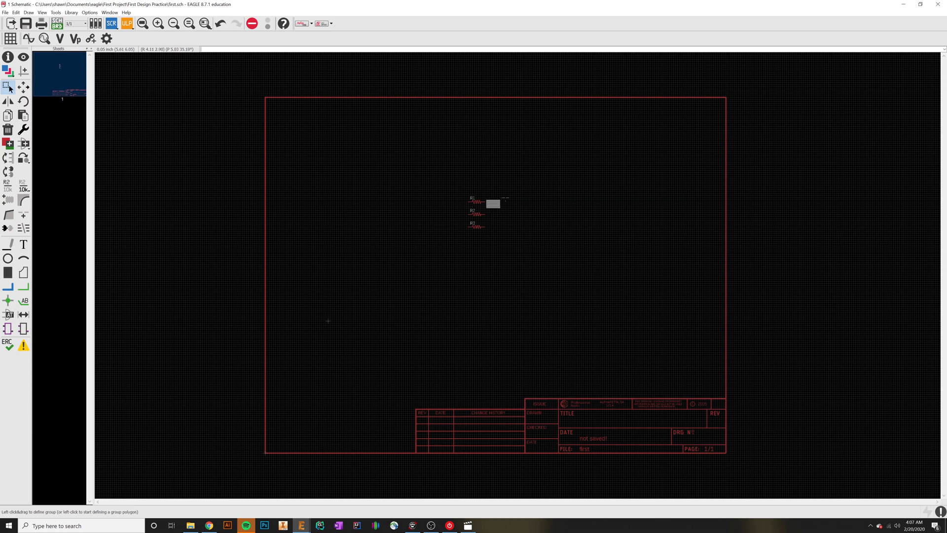
Move the group of three resistors a short distance down and right with the Move tool
{"action": "left_click", "coordinate": [495, 207]}
{"action": "key", "text": "F7"}
{"action": "right_click", "coordinate": [476, 213], "text": "ctrl"}
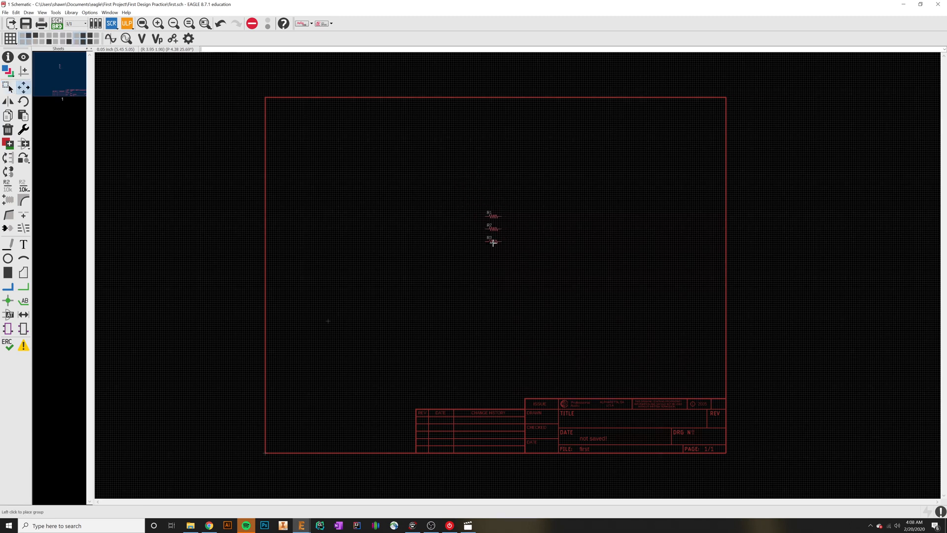
{"action": "key", "text": "Escape"}
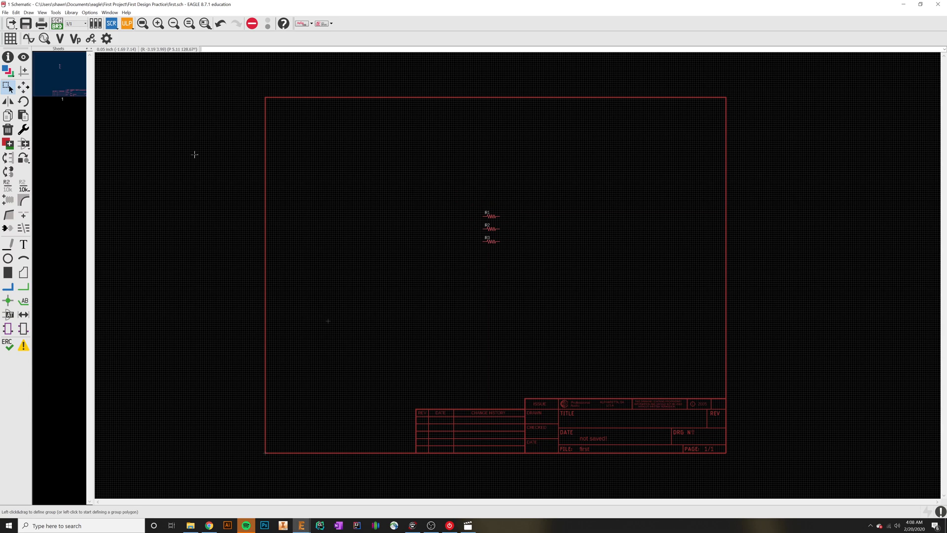
Move resistor R1 slightly up to widen its gap to R2
{"action": "left_click", "coordinate": [23, 87]}
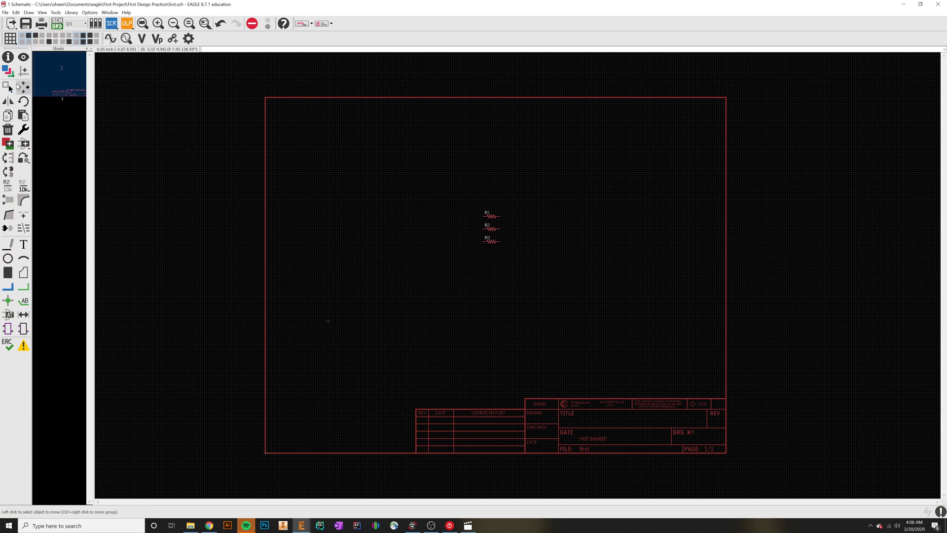
{"action": "left_click", "coordinate": [490, 215]}
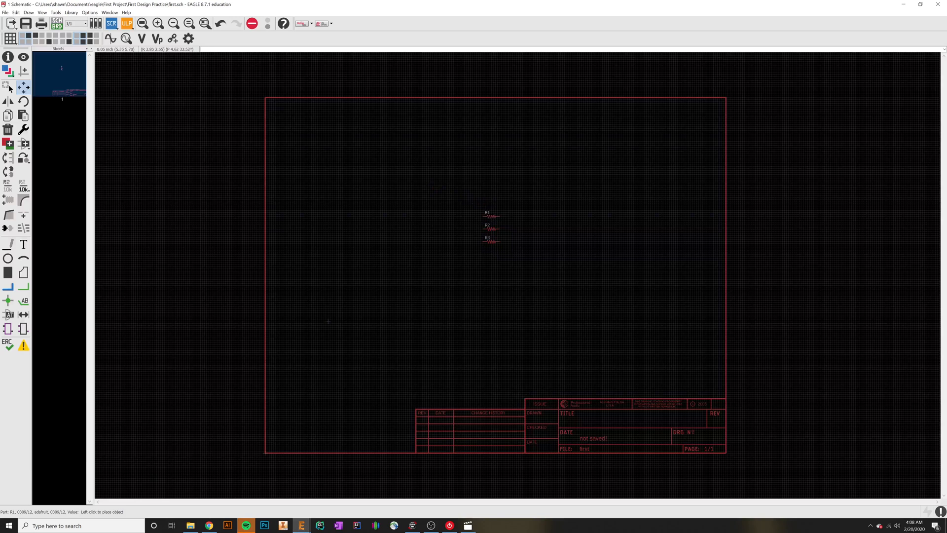
{"action": "left_click", "coordinate": [491, 216]}
{"action": "left_click", "coordinate": [491, 215]}
{"action": "middle_click", "coordinate": [491, 210]}
{"action": "middle_click", "coordinate": [490, 210]}
{"action": "left_click", "coordinate": [490, 211]}
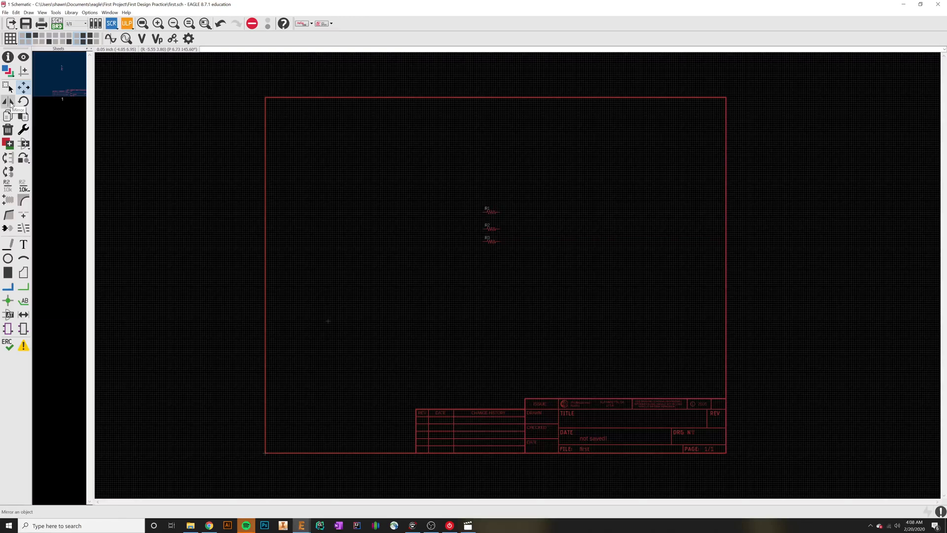
Mirror resistor R1 with the Mirror tool, and mirror it back
{"action": "left_click", "coordinate": [10, 102]}
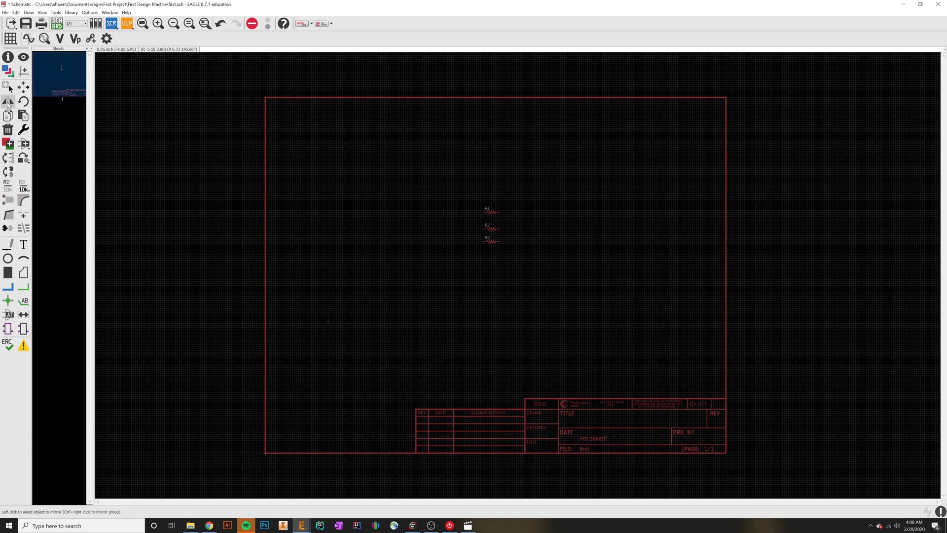
{"action": "left_click", "coordinate": [492, 212]}
{"action": "left_click", "coordinate": [492, 212]}
{"action": "left_click", "coordinate": [23, 87]}
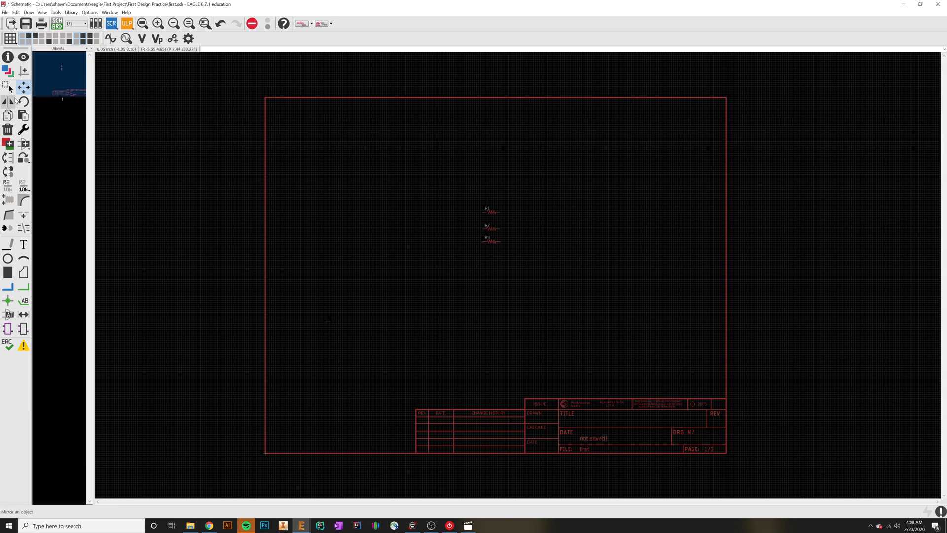
Rotate resistor R1 in quarter turns with the Rotate tool until it has made a full turn
{"action": "left_click", "coordinate": [24, 101]}
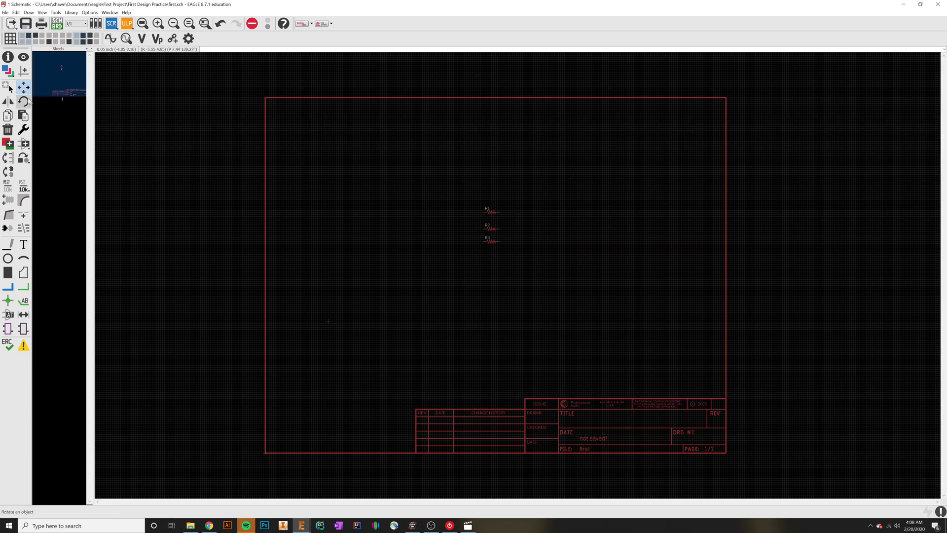
{"action": "left_click", "coordinate": [494, 207]}
{"action": "left_click", "coordinate": [494, 207]}
{"action": "left_click", "coordinate": [492, 212]}
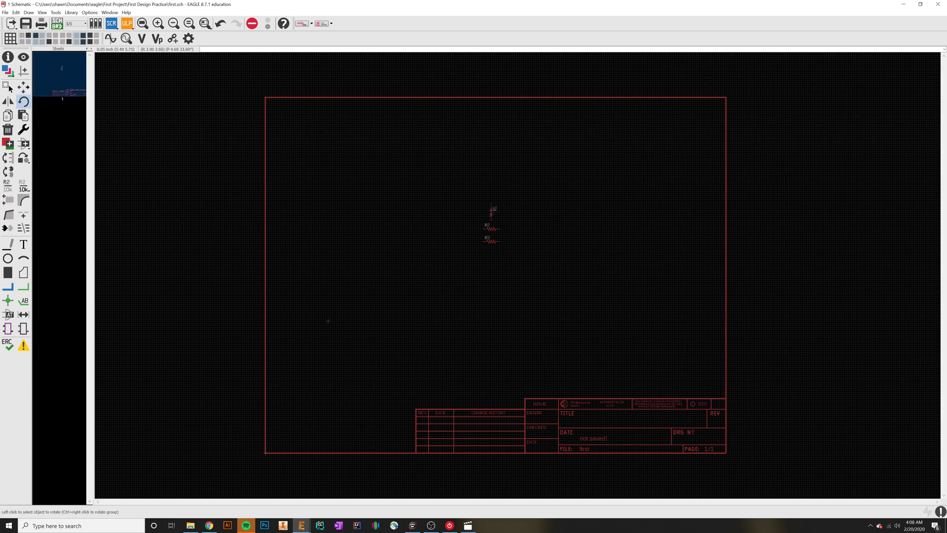
{"action": "left_click", "coordinate": [492, 212]}
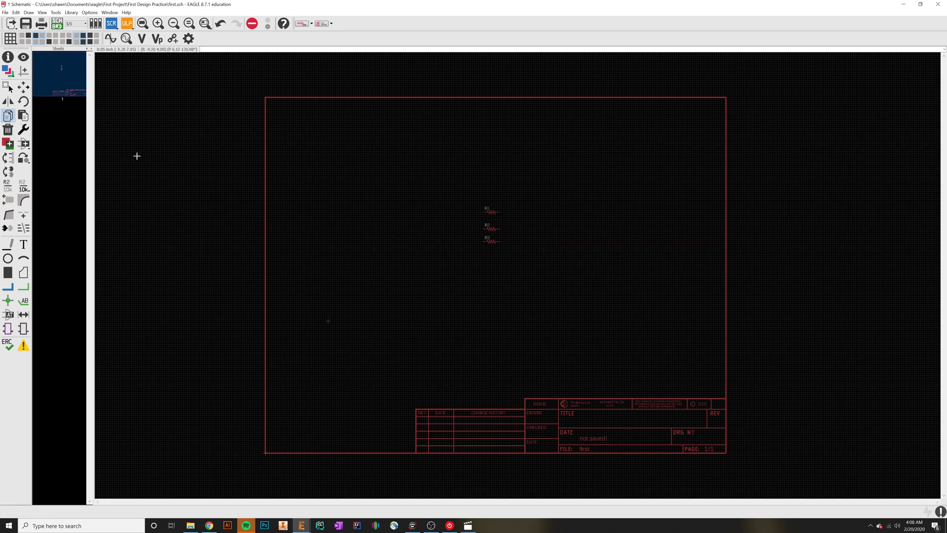
Try the Copy tool on resistor R1, then group it, copy it and try to paste the copy beside it
{"action": "left_click", "coordinate": [7, 118]}
{"action": "left_click", "coordinate": [490, 212]}
{"action": "left_click", "coordinate": [8, 87]}
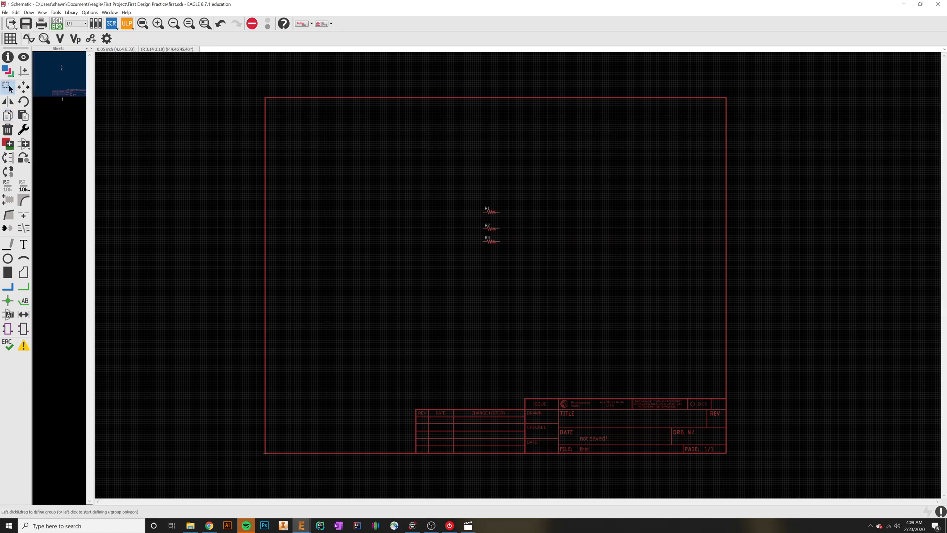
{"action": "left_click_drag", "start_coordinate": [473, 202], "coordinate": [512, 223]}
{"action": "key", "text": "ctrl+c"}
{"action": "left_click", "coordinate": [527, 202]}
{"action": "key", "text": "ctrl+v"}
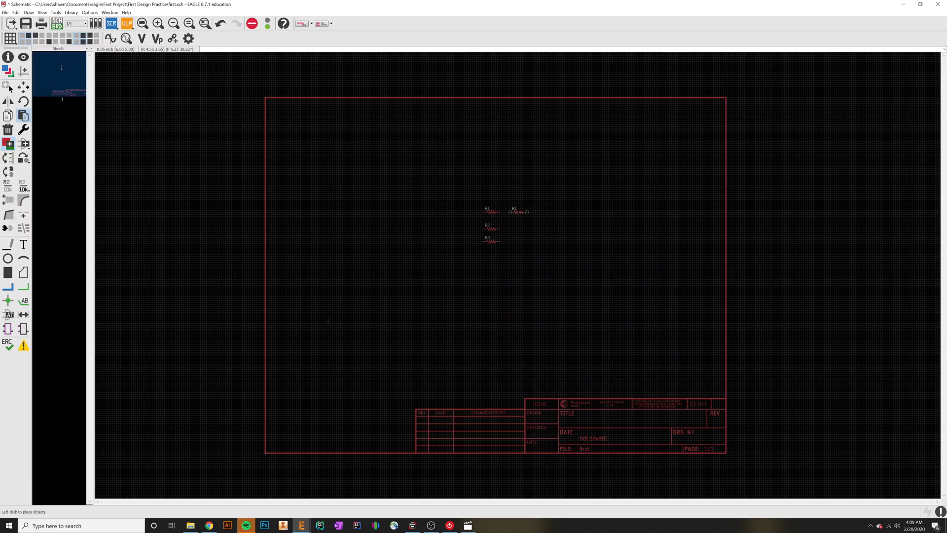
{"action": "key", "text": "Escape"}
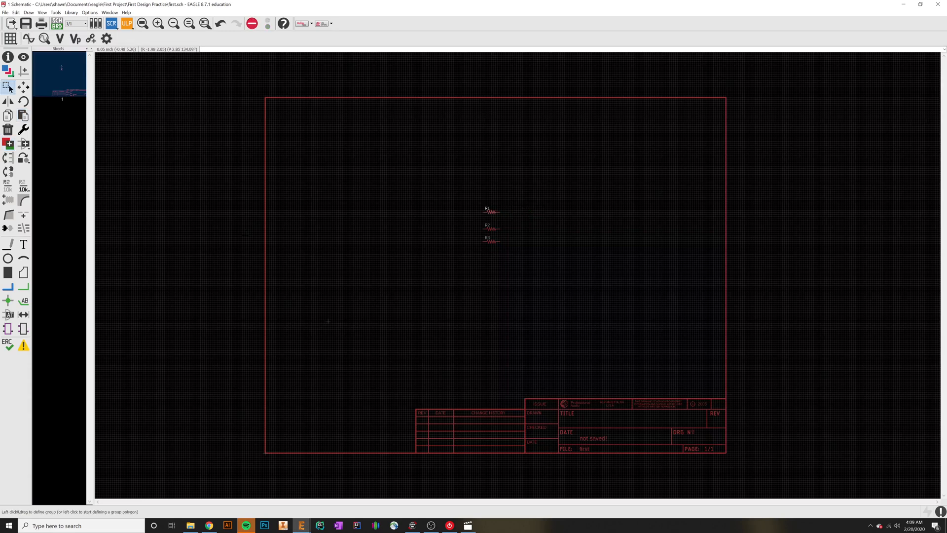
Delete resistor R1 with the Delete tool
{"action": "left_click", "coordinate": [9, 130]}
{"action": "left_click", "coordinate": [491, 212]}
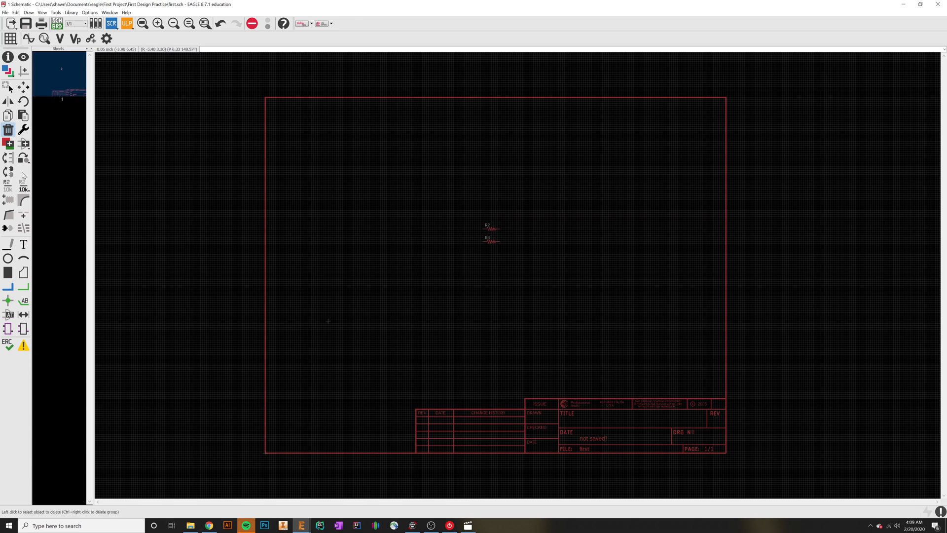
{"action": "left_click", "coordinate": [22, 131]}
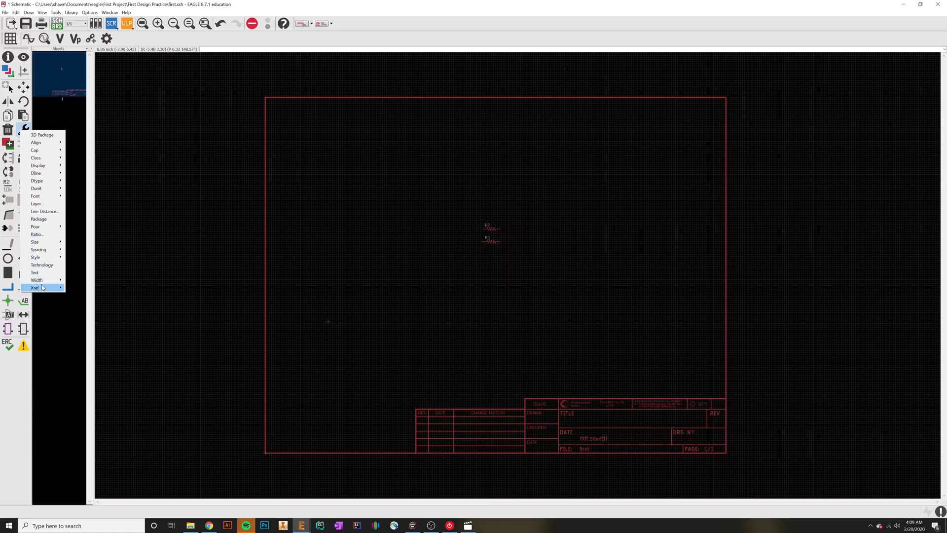
{"action": "mouse_move", "coordinate": [50, 147]}
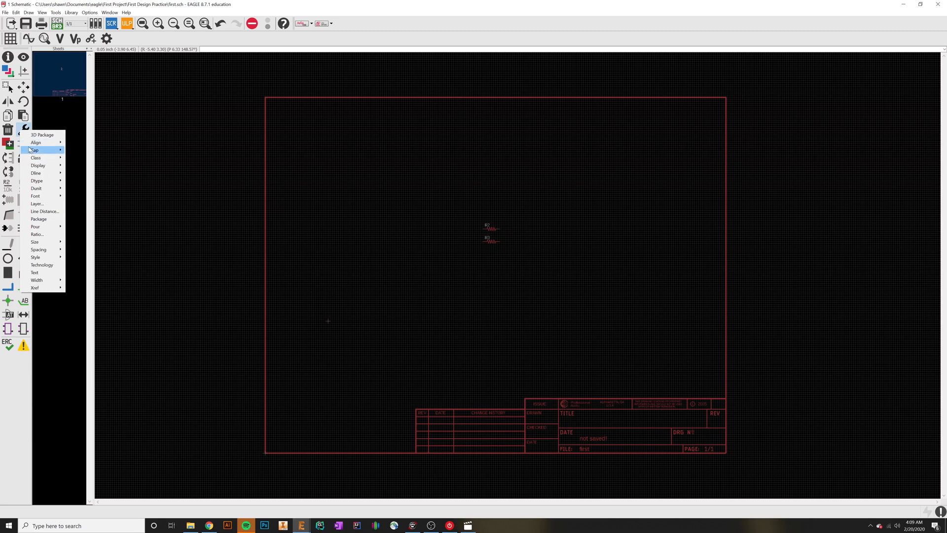
{"action": "left_click", "coordinate": [19, 129]}
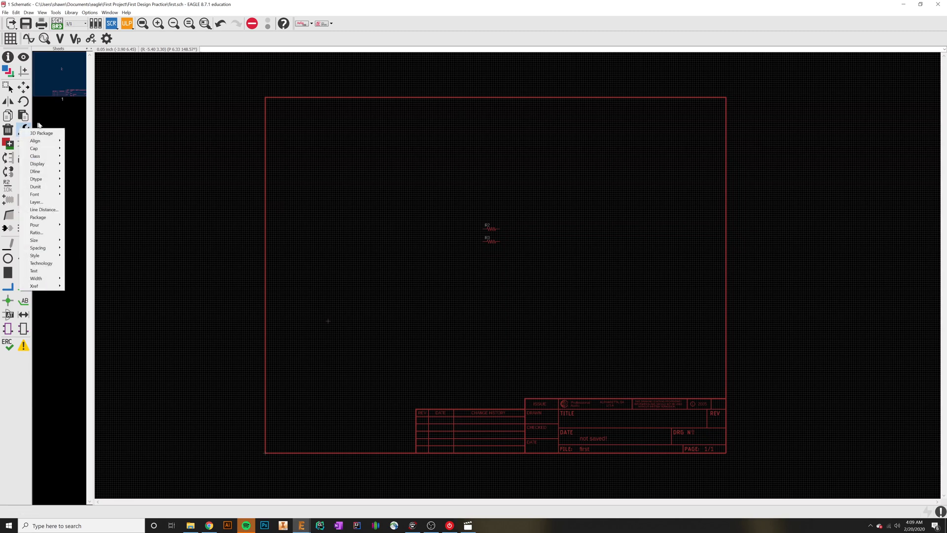
{"action": "left_click", "coordinate": [20, 394]}
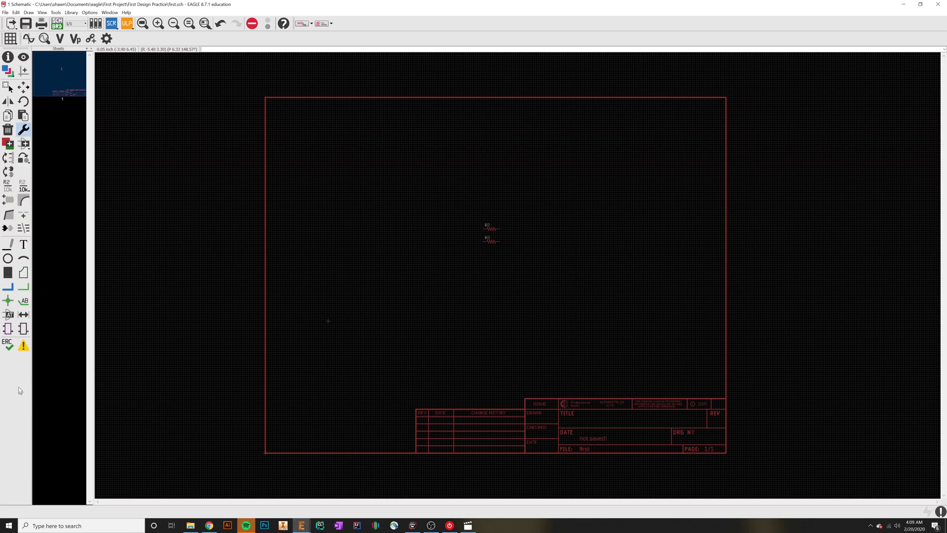
Try to paste the schematic sheet of the ATSAMD51 Layout design block into the drawing
{"action": "left_click", "coordinate": [9, 144]}
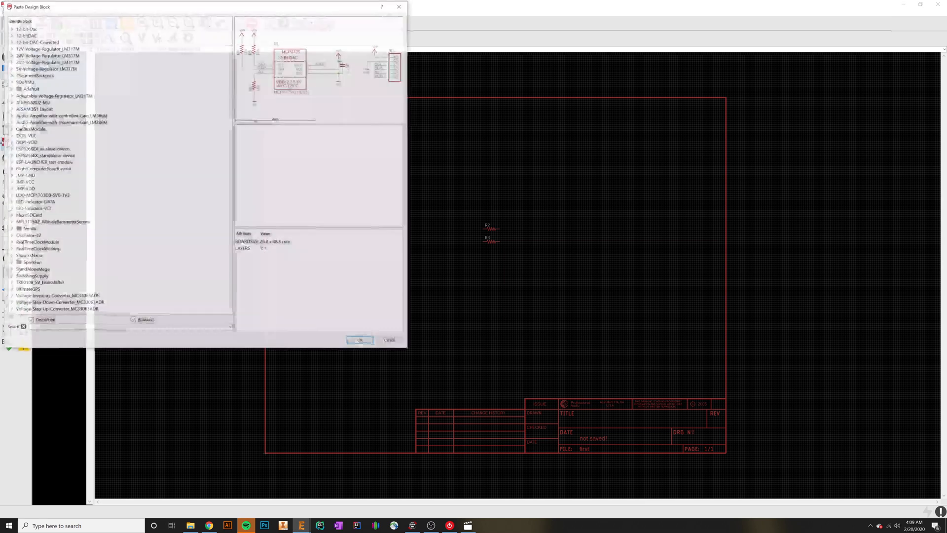
{"action": "left_click_drag", "start_coordinate": [146, 8], "coordinate": [398, 104]}
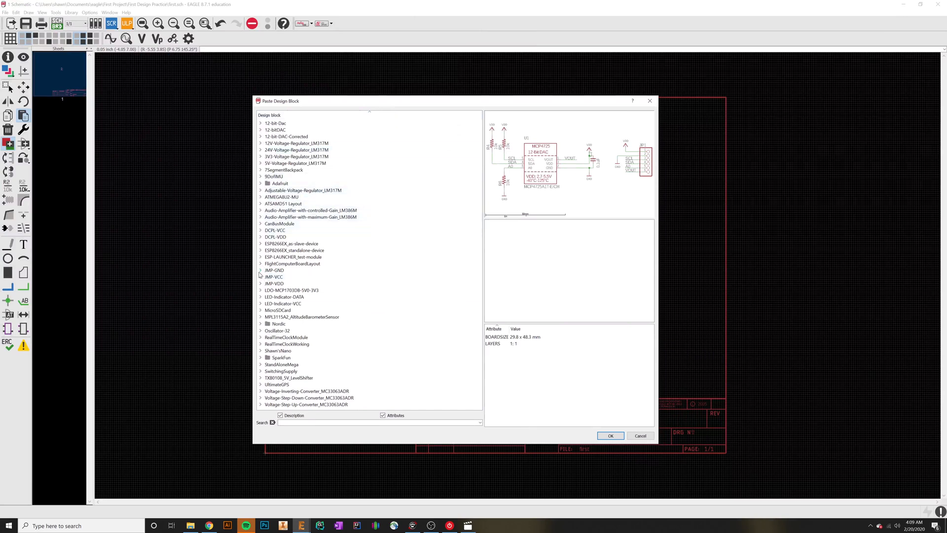
{"action": "left_click", "coordinate": [260, 203]}
{"action": "left_click", "coordinate": [267, 218]}
{"action": "left_click", "coordinate": [291, 225]}
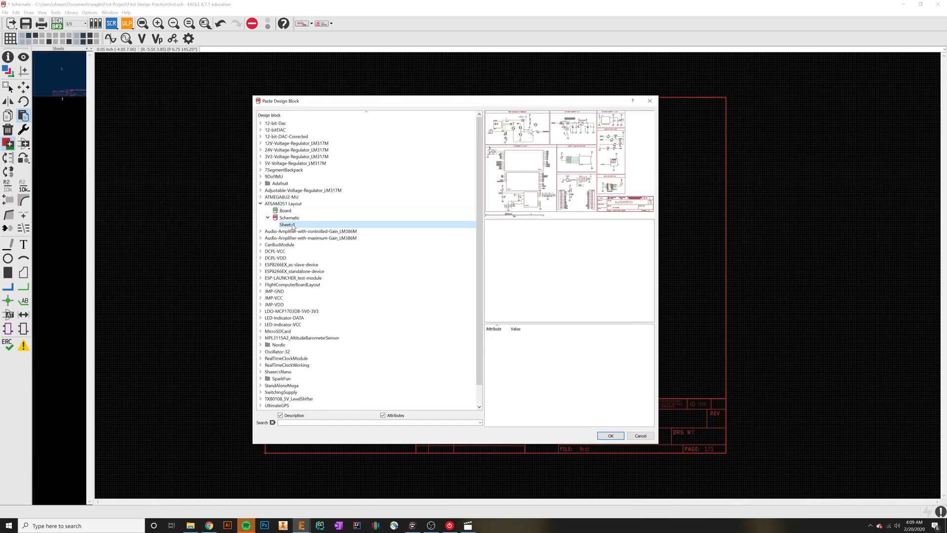
{"action": "double_click", "coordinate": [291, 225]}
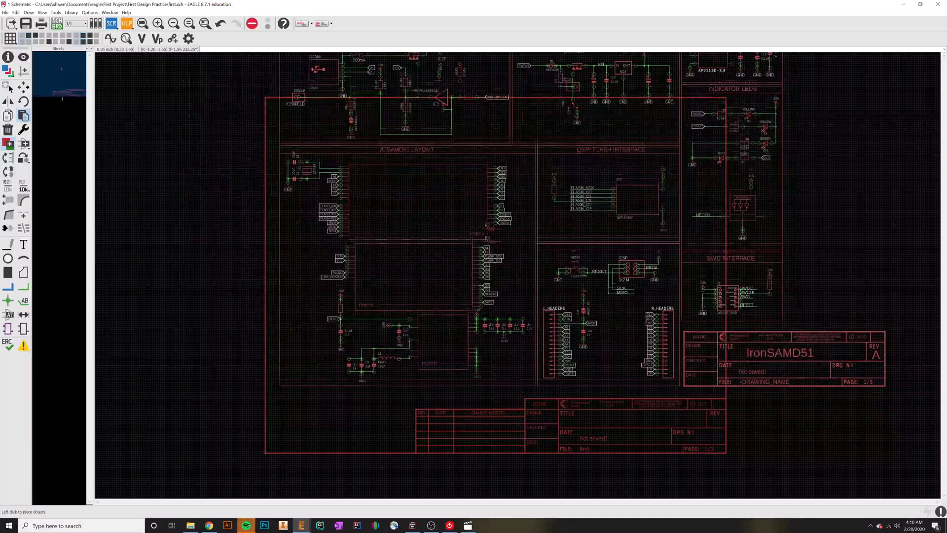
{"action": "key", "text": "Escape"}
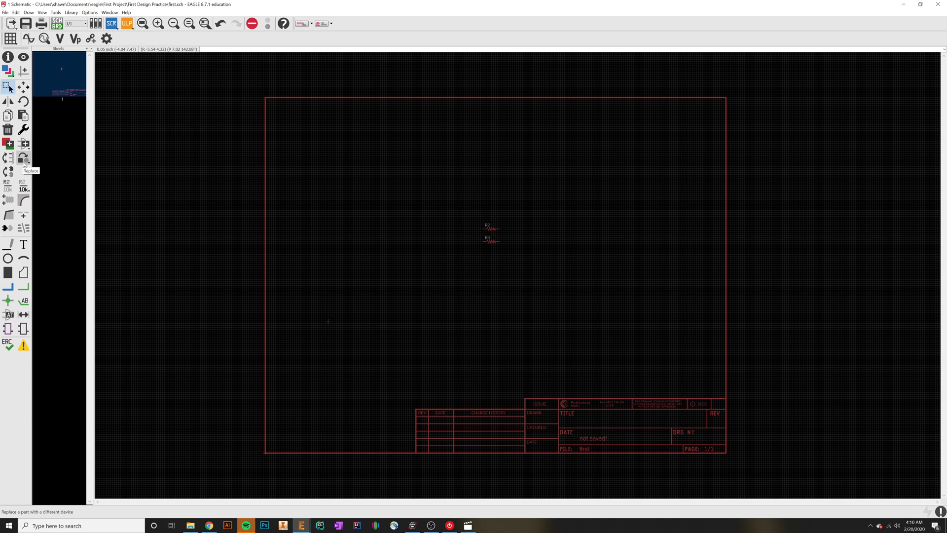
Replace resistor R2 with the adafruit library's R-US_0309/10 device, found by searching the libraries for RESISTOR
{"action": "left_click", "coordinate": [23, 159]}
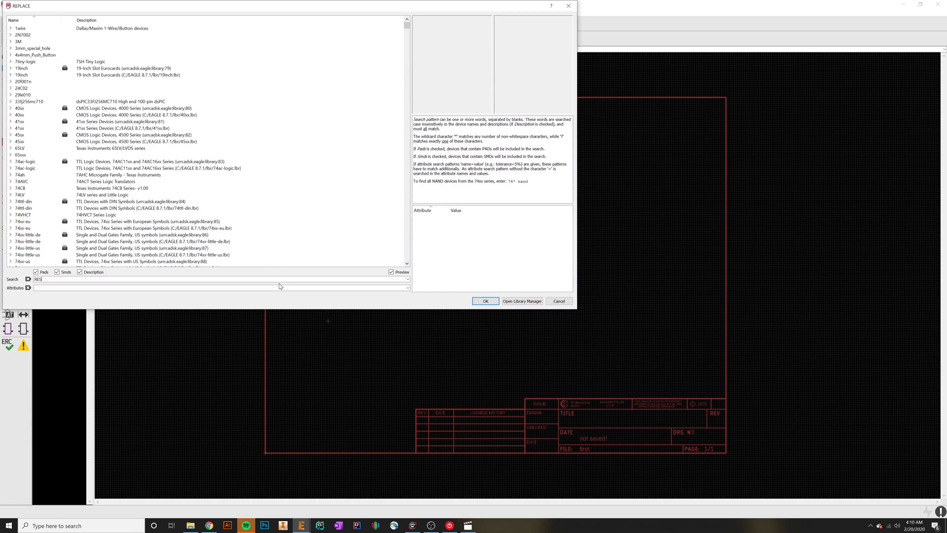
{"action": "key", "text": "Return"}
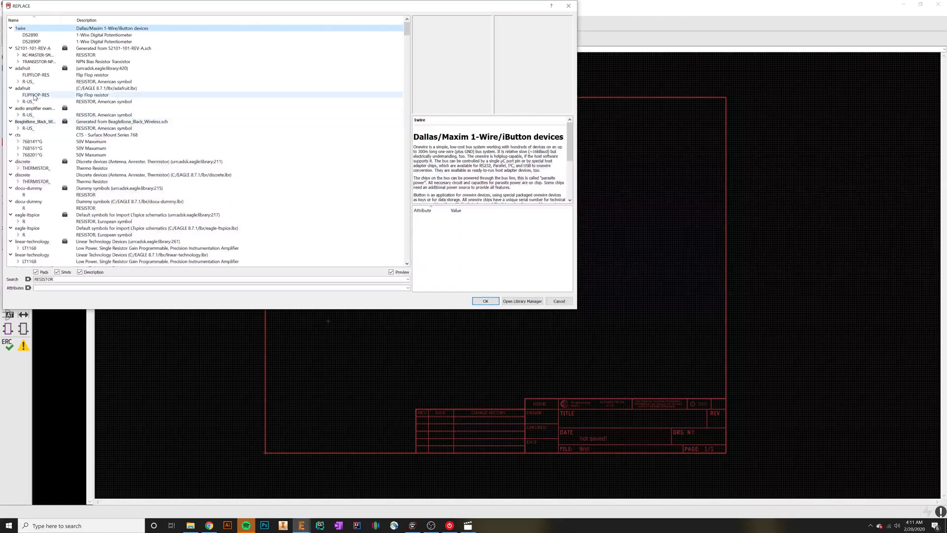
{"action": "left_click", "coordinate": [18, 81]}
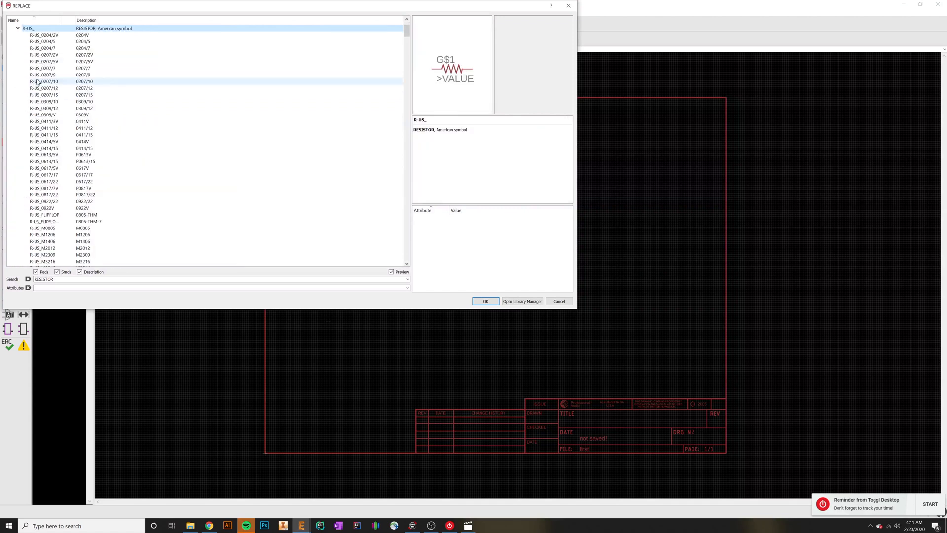
{"action": "left_click", "coordinate": [36, 82]}
{"action": "left_click", "coordinate": [55, 95]}
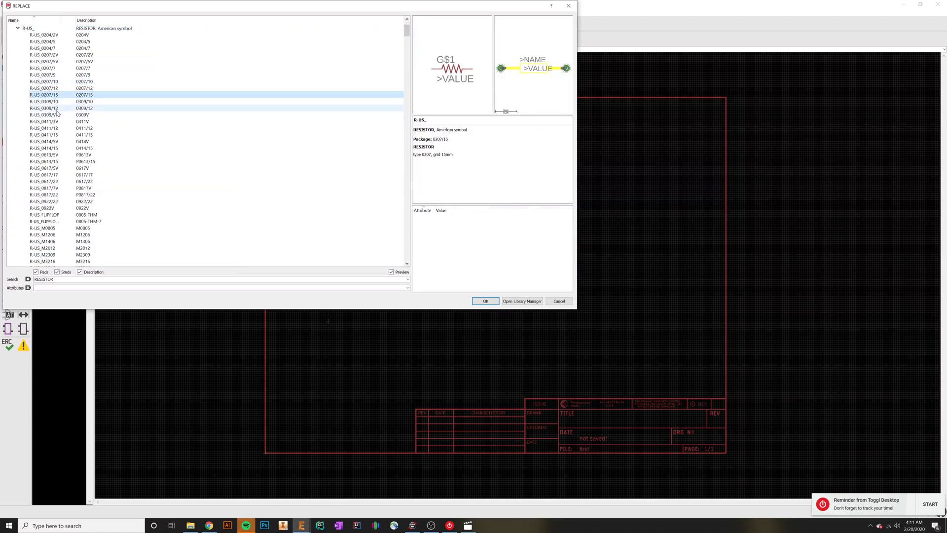
{"action": "left_click", "coordinate": [56, 109]}
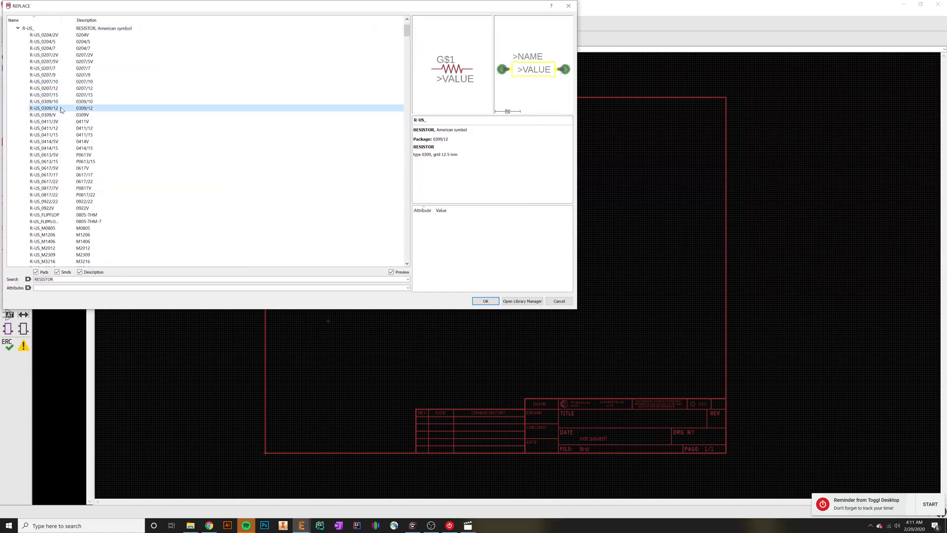
{"action": "left_click", "coordinate": [91, 103]}
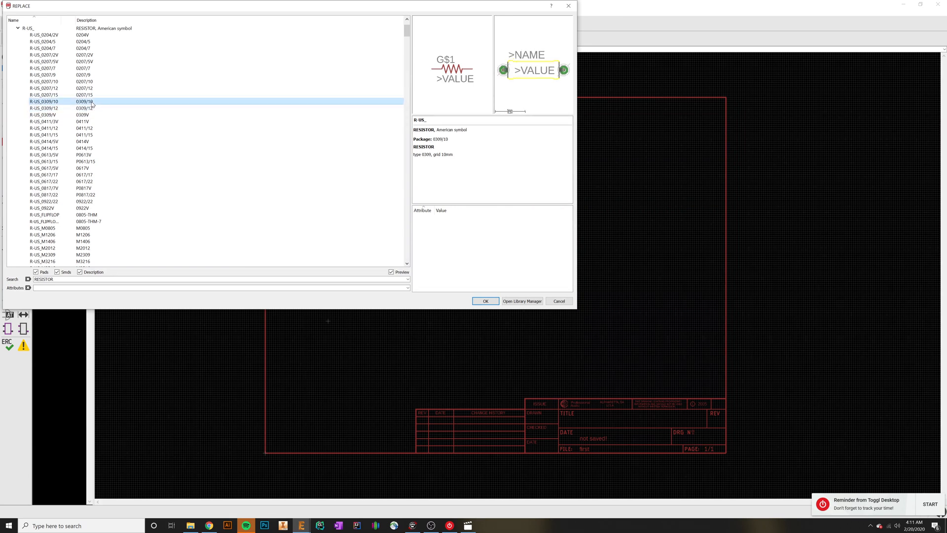
{"action": "double_click", "coordinate": [94, 103]}
{"action": "scroll", "coordinate": [502, 232], "scroll_direction": "up", "scroll_amount": 5}
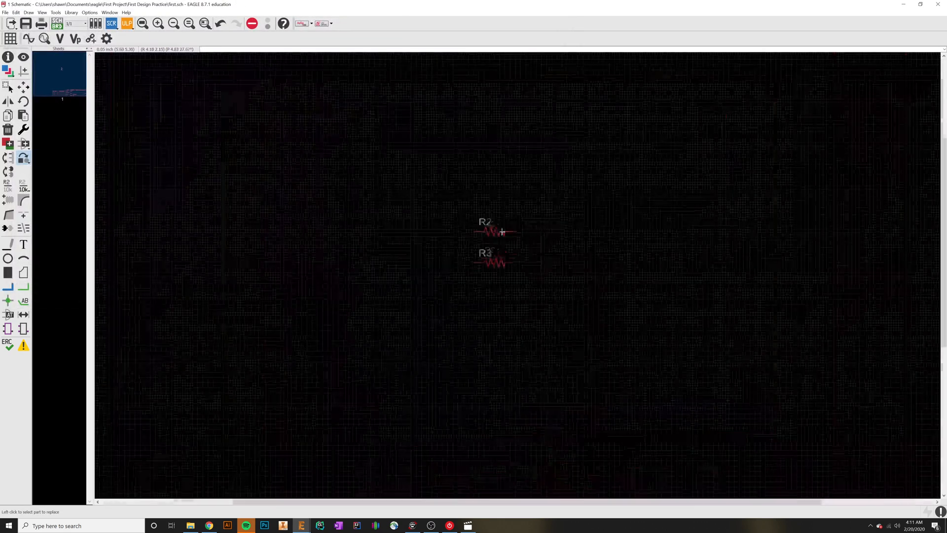
{"action": "scroll", "coordinate": [502, 232], "scroll_direction": "up", "scroll_amount": 1}
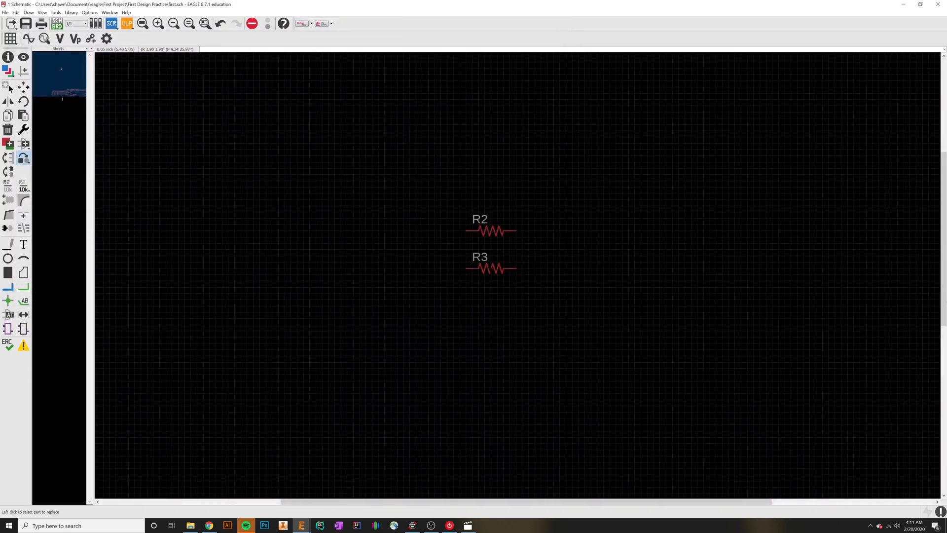
{"action": "scroll", "coordinate": [488, 256], "scroll_direction": "down", "scroll_amount": 2}
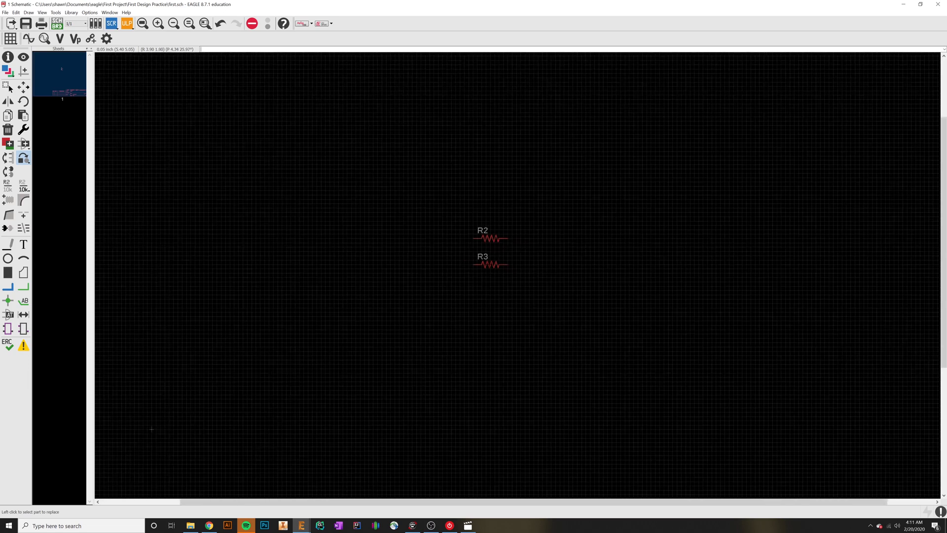
Check the device and package of resistor R2 in its properties
{"action": "left_click", "coordinate": [8, 57]}
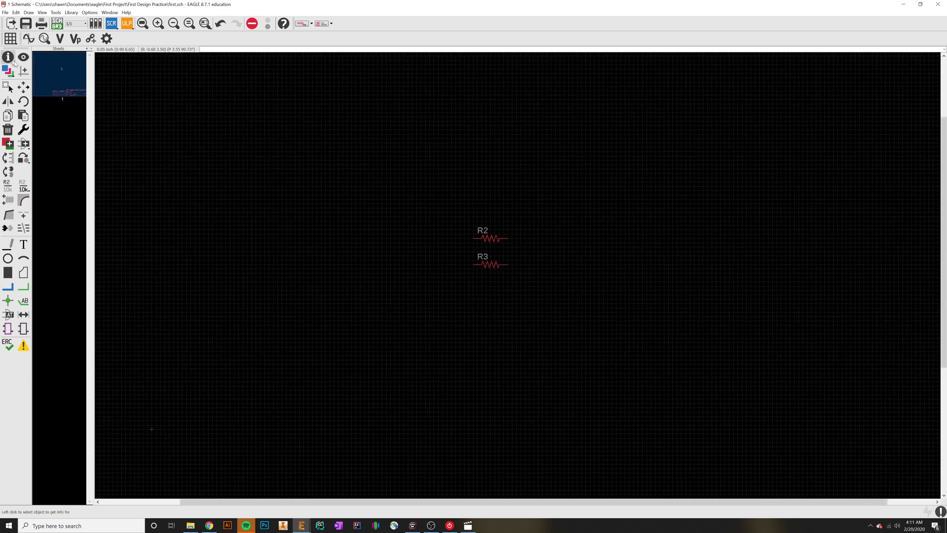
{"action": "left_click", "coordinate": [489, 240]}
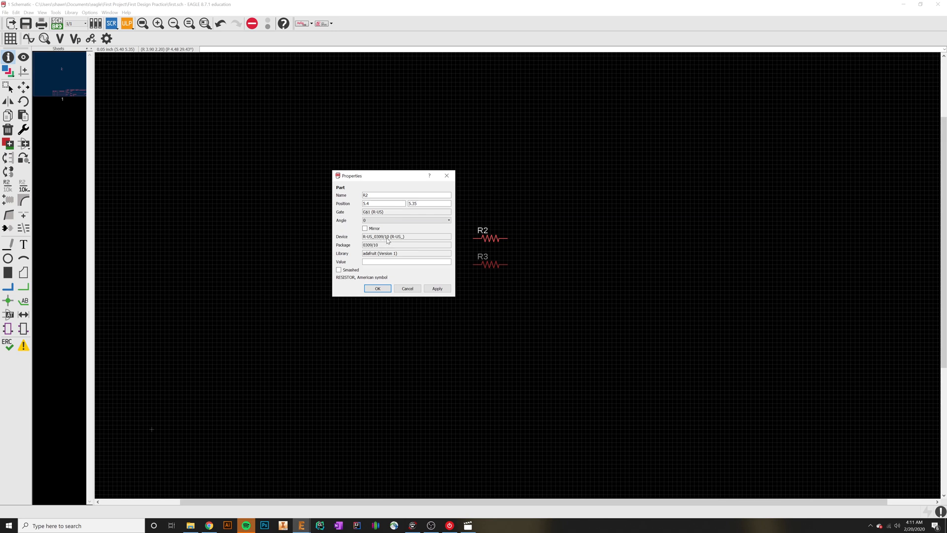
{"action": "left_click", "coordinate": [446, 176]}
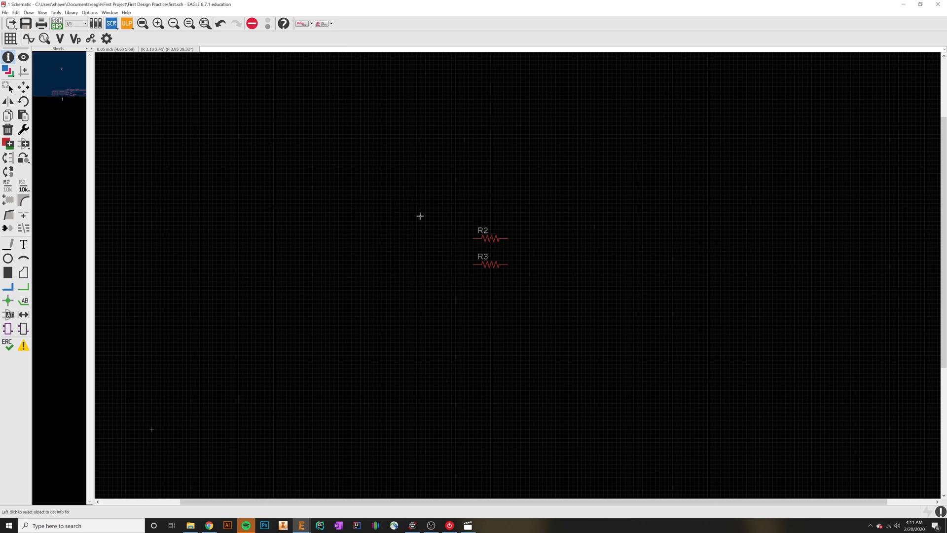
Open the name of resistor R2 with the Name tool and accept it as R2
{"action": "scroll", "coordinate": [461, 296], "scroll_direction": "down", "scroll_amount": 3}
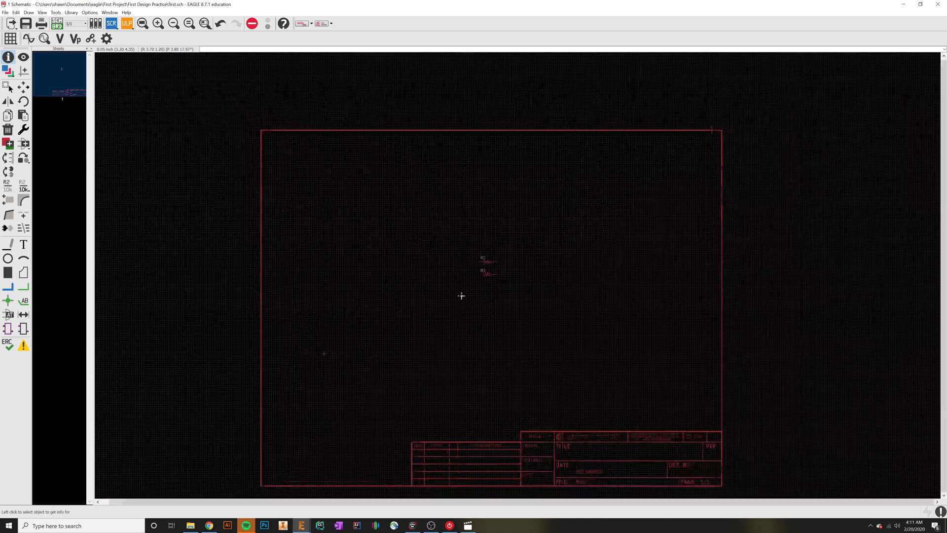
{"action": "middle_click_drag", "start_coordinate": [462, 295], "coordinate": [415, 267]}
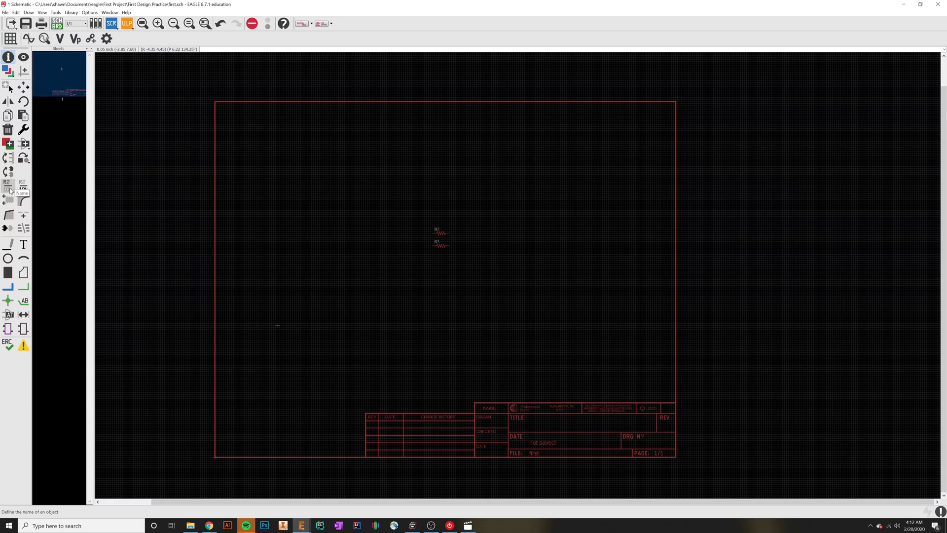
{"action": "left_click", "coordinate": [8, 187]}
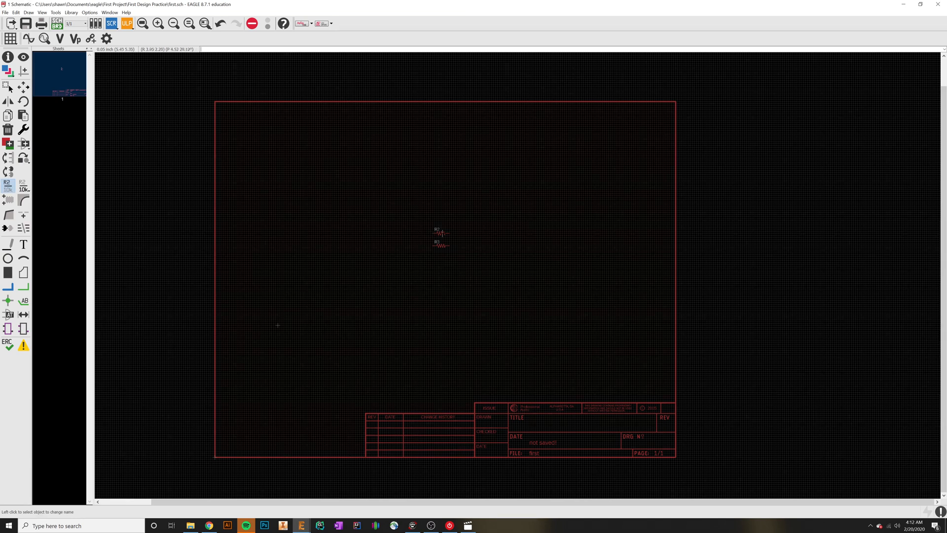
{"action": "left_click", "coordinate": [437, 232]}
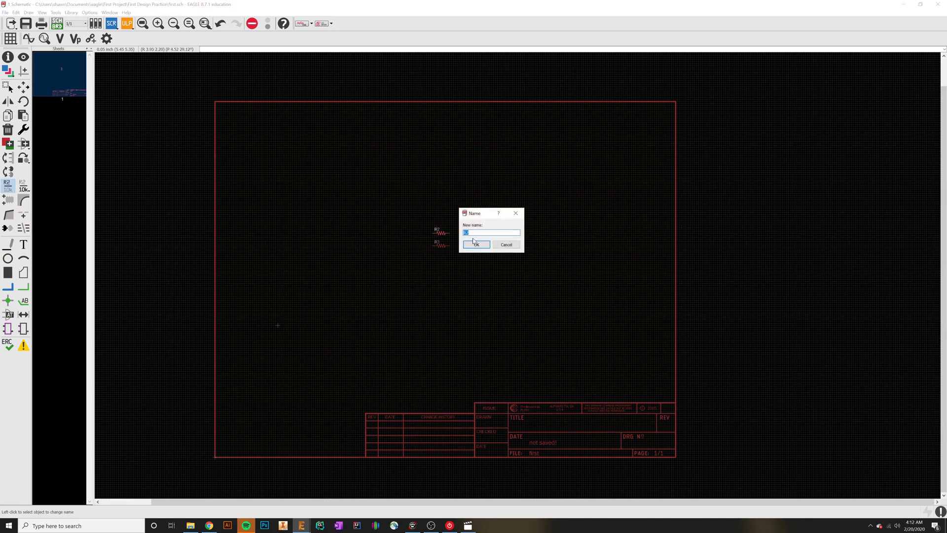
{"action": "left_click", "coordinate": [486, 247]}
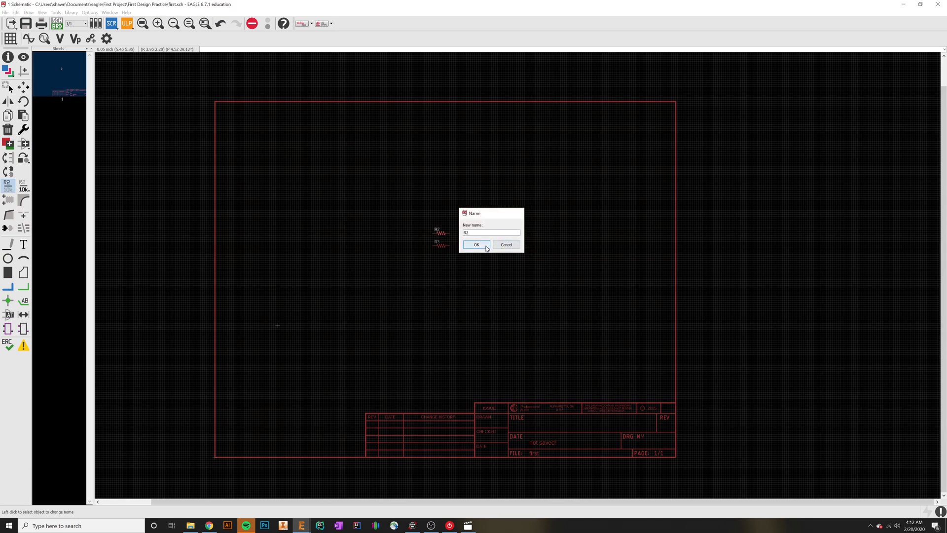
Set the value of resistor R2 to 100K and of resistor R3 to 10K with the Value tool
{"action": "left_click", "coordinate": [23, 186]}
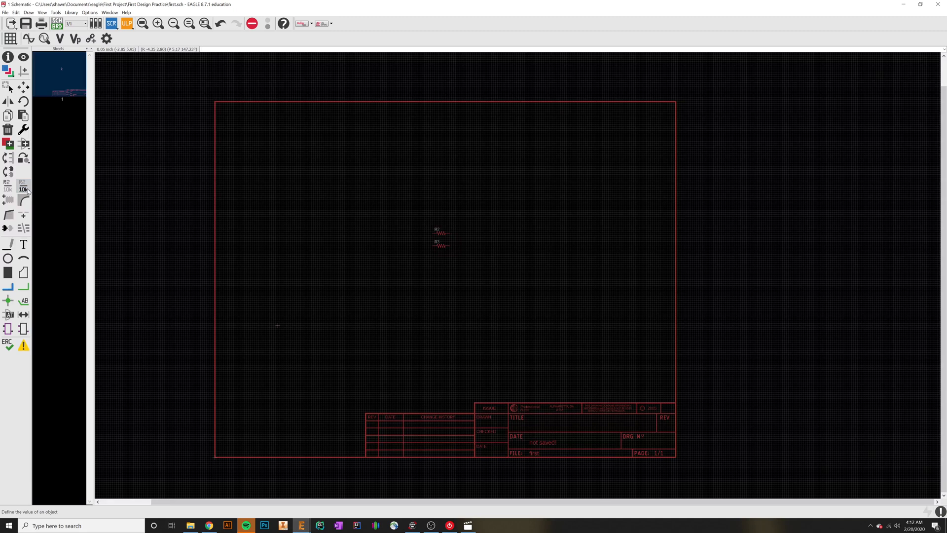
{"action": "left_click", "coordinate": [442, 234]}
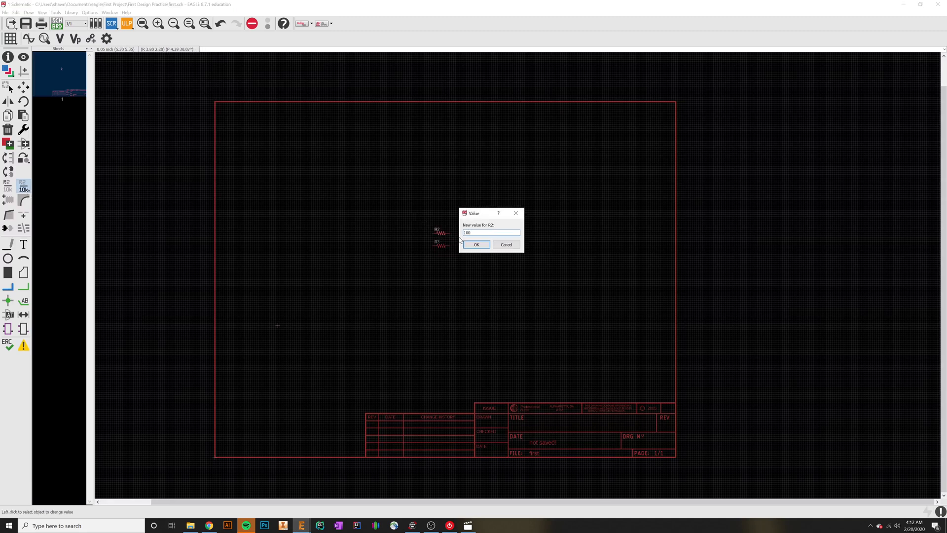
{"action": "key", "text": "Return"}
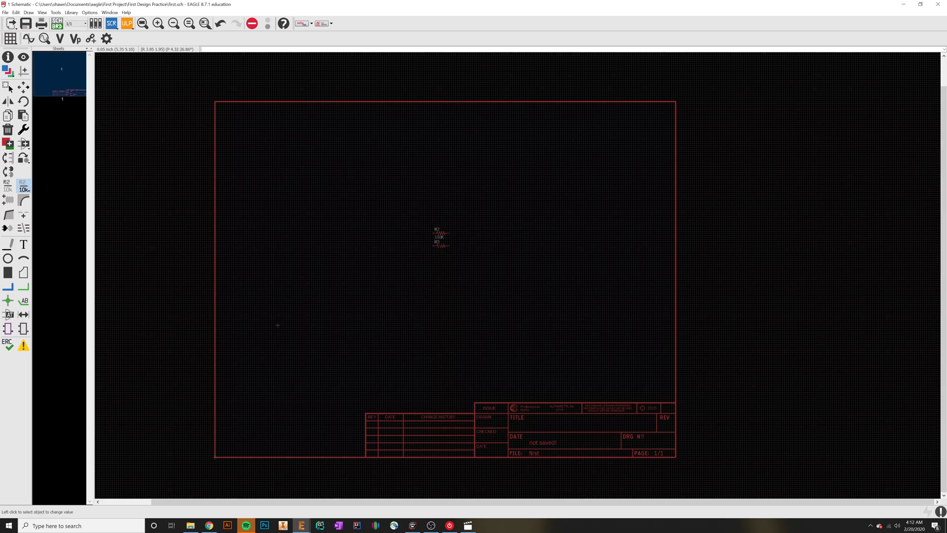
{"action": "left_click", "coordinate": [441, 246]}
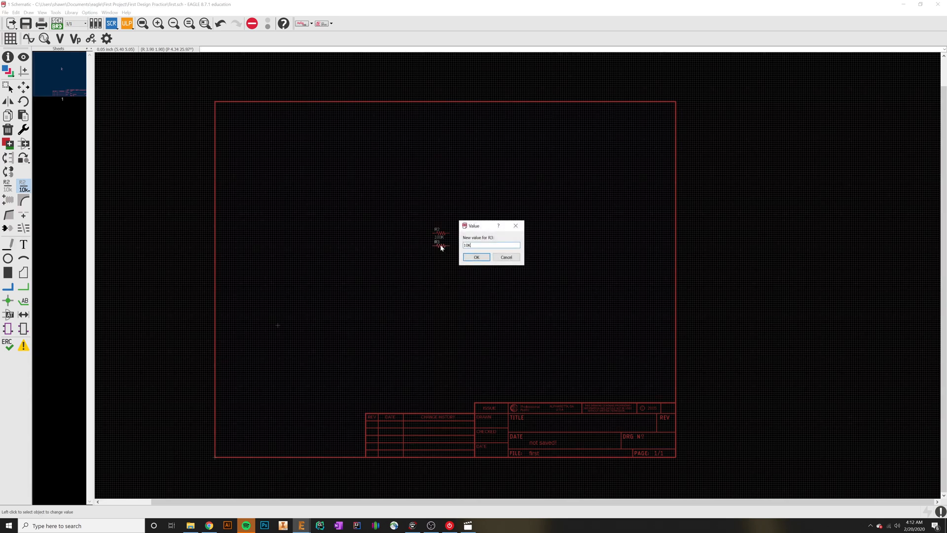
{"action": "key", "text": "Return"}
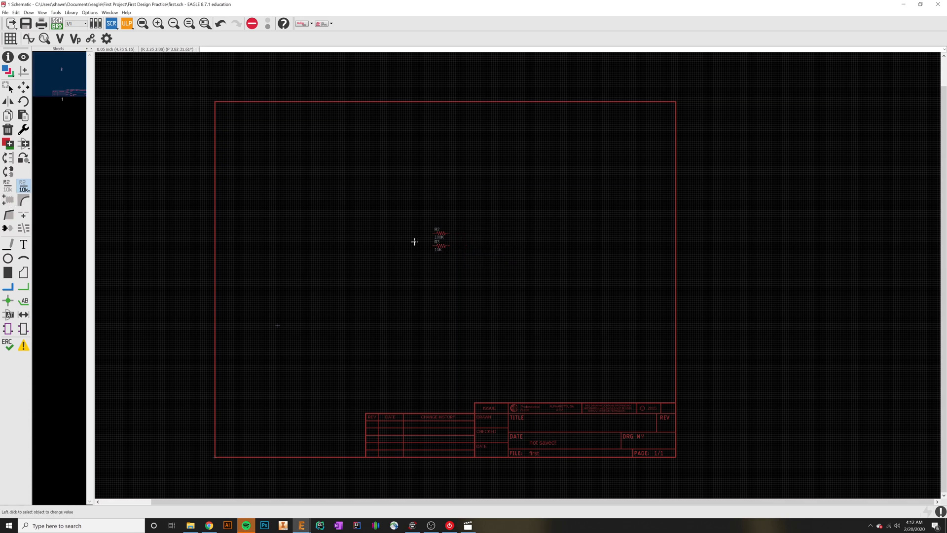
Move resistor R2 up about 0.15 inch to leave more space above resistor R3
{"action": "scroll", "coordinate": [414, 241], "scroll_direction": "up", "scroll_amount": 4}
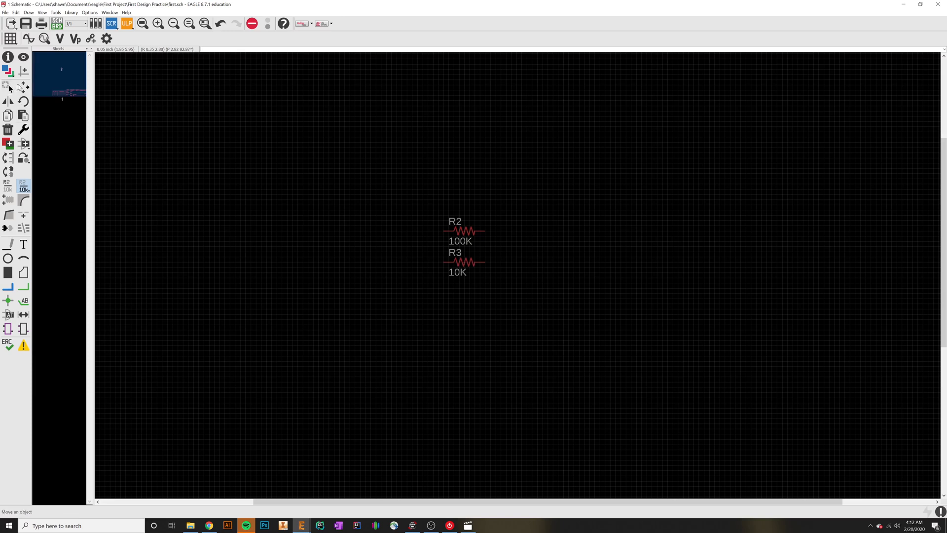
{"action": "left_click", "coordinate": [23, 87]}
{"action": "left_click", "coordinate": [458, 233]}
{"action": "left_click", "coordinate": [458, 217]}
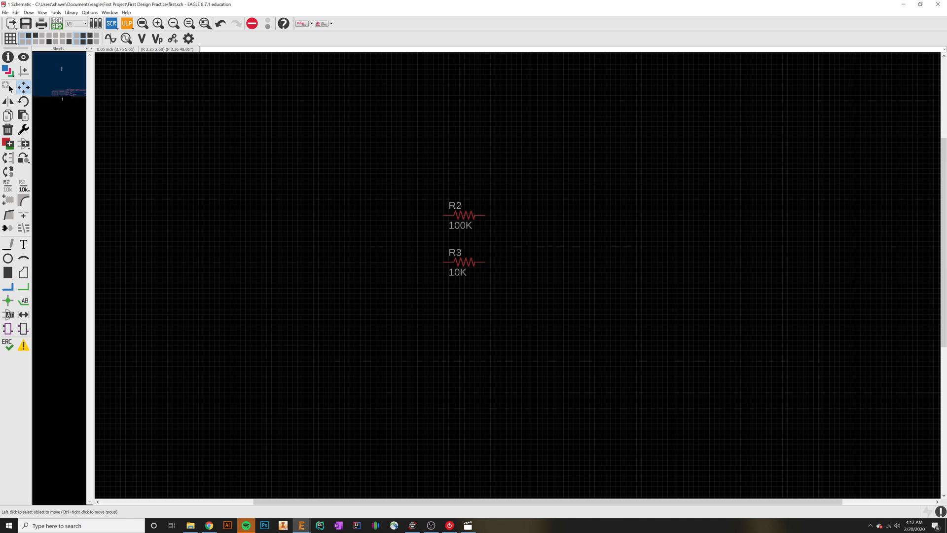
Smash resistor R2 to separate its name and value labels from the symbol
{"action": "scroll", "coordinate": [465, 222], "scroll_direction": "up", "scroll_amount": 5}
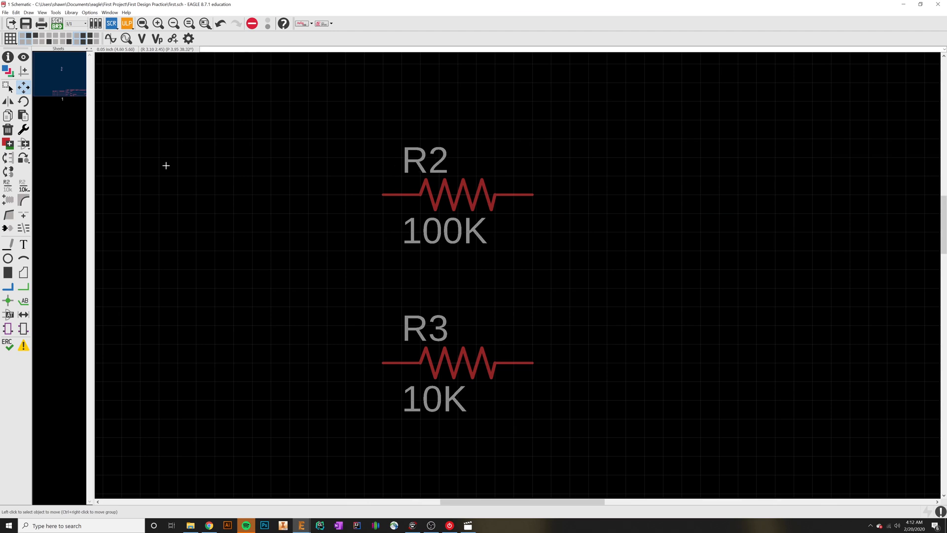
{"action": "left_click", "coordinate": [10, 201]}
{"action": "left_click", "coordinate": [460, 196]}
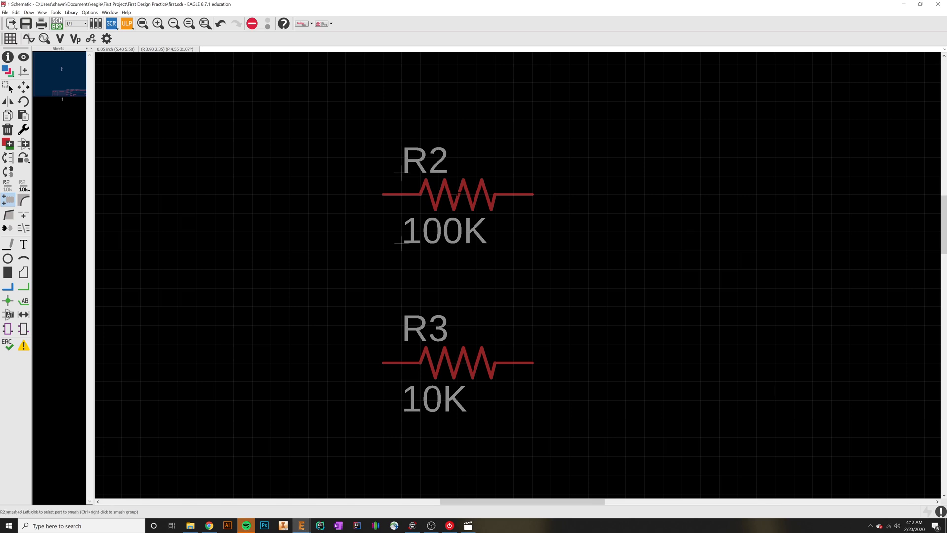
Move the smashed name label of resistor R2 about 0.1 inch right and its value label about 0.05 inch right
{"action": "left_click", "coordinate": [24, 87]}
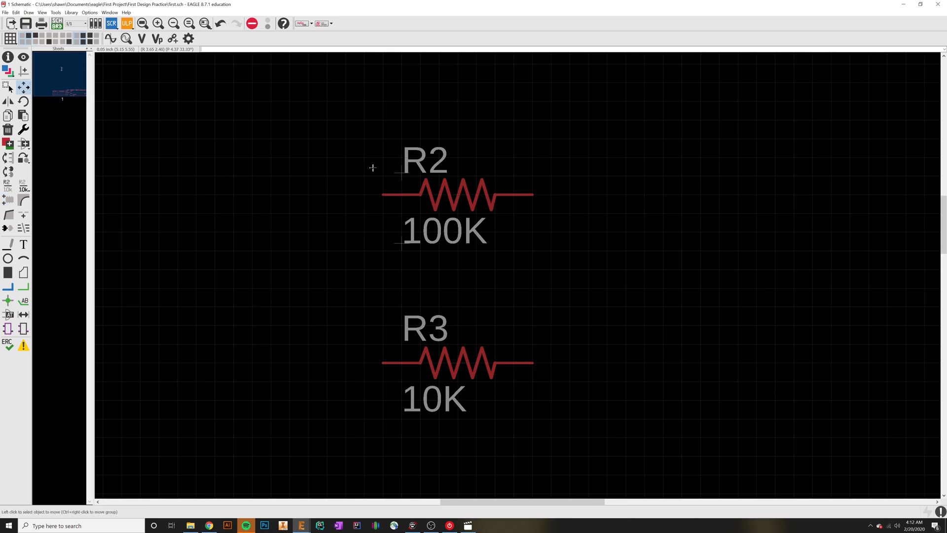
{"action": "left_click", "coordinate": [398, 173]}
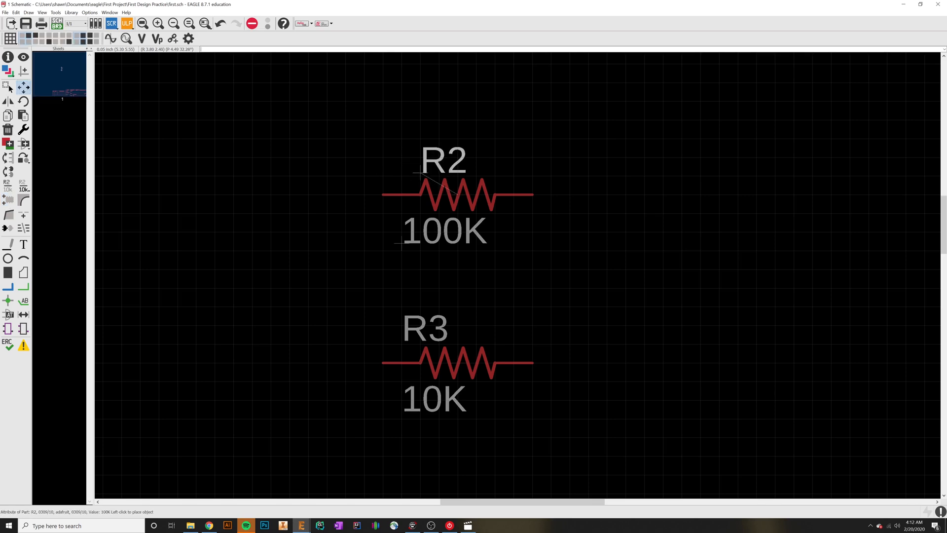
{"action": "left_click", "coordinate": [436, 173]}
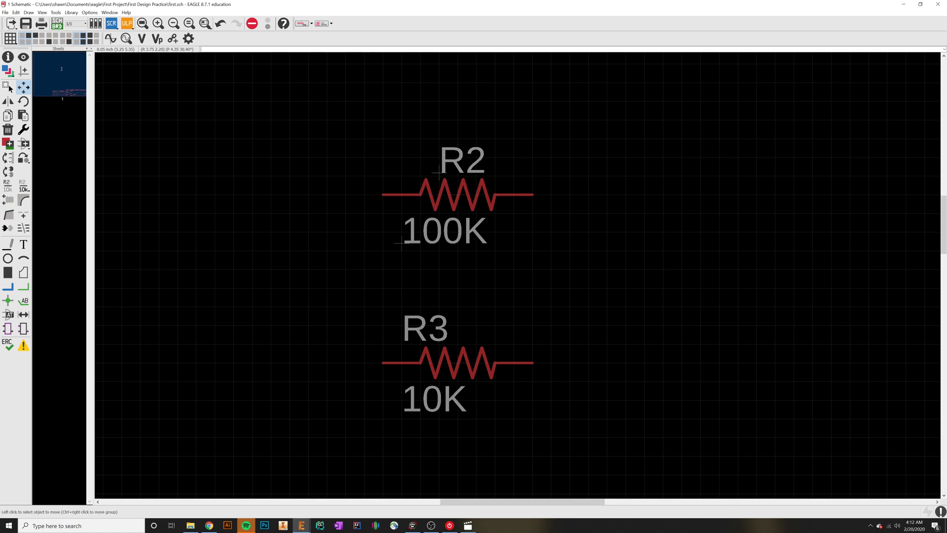
{"action": "left_click", "coordinate": [400, 242]}
{"action": "left_click", "coordinate": [418, 242]}
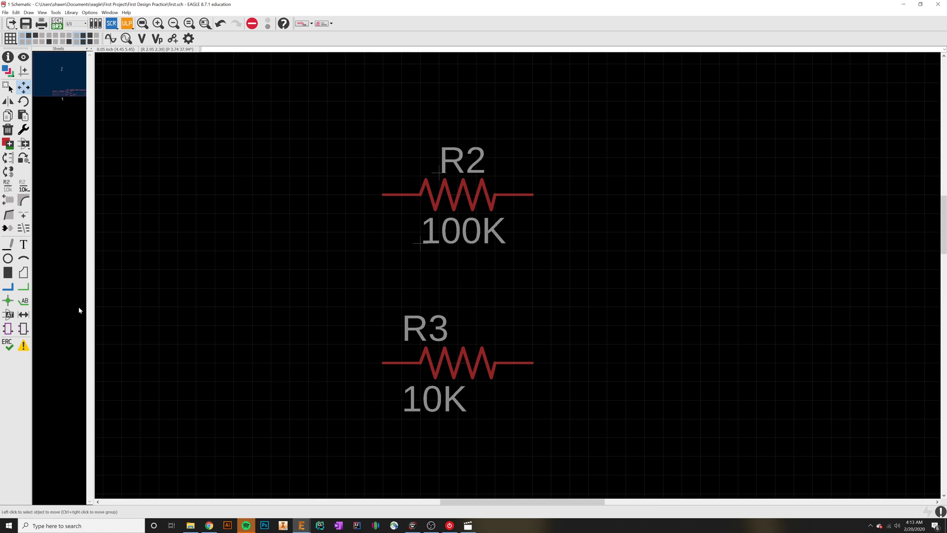
Draw a closed rectangle about 3 by 2.65 inches around resistors R2 and R3 with the Line tool on layer 94 Symbols
{"action": "left_click", "coordinate": [8, 245]}
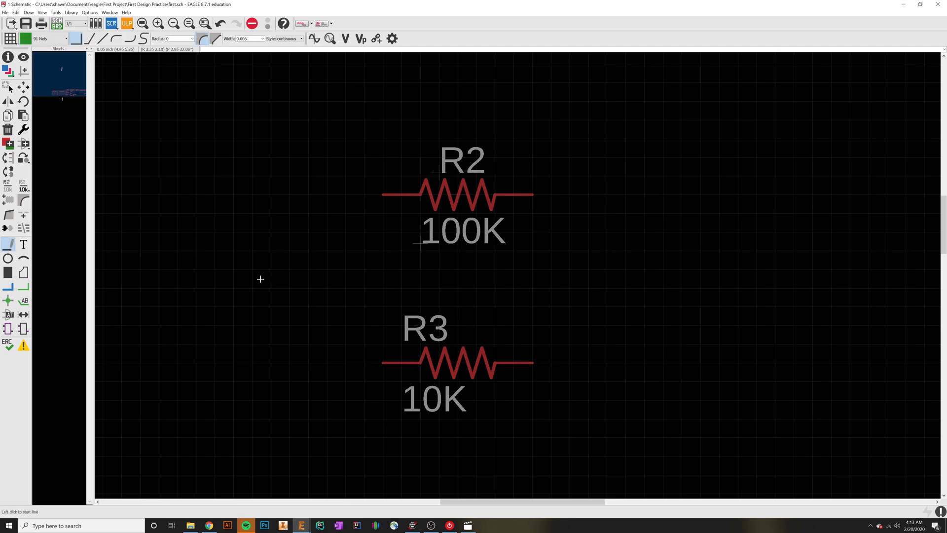
{"action": "scroll", "coordinate": [298, 279], "scroll_direction": "down", "scroll_amount": 4}
{"action": "scroll", "coordinate": [302, 275], "scroll_direction": "down", "scroll_amount": 2}
{"action": "middle_click_drag", "start_coordinate": [300, 289], "coordinate": [444, 335]}
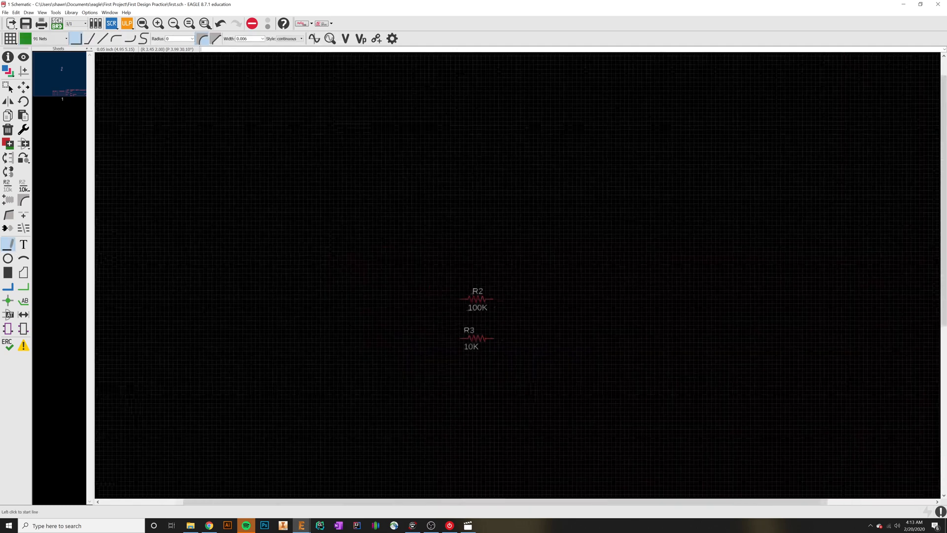
{"action": "scroll", "coordinate": [350, 313], "scroll_direction": "down", "scroll_amount": 2}
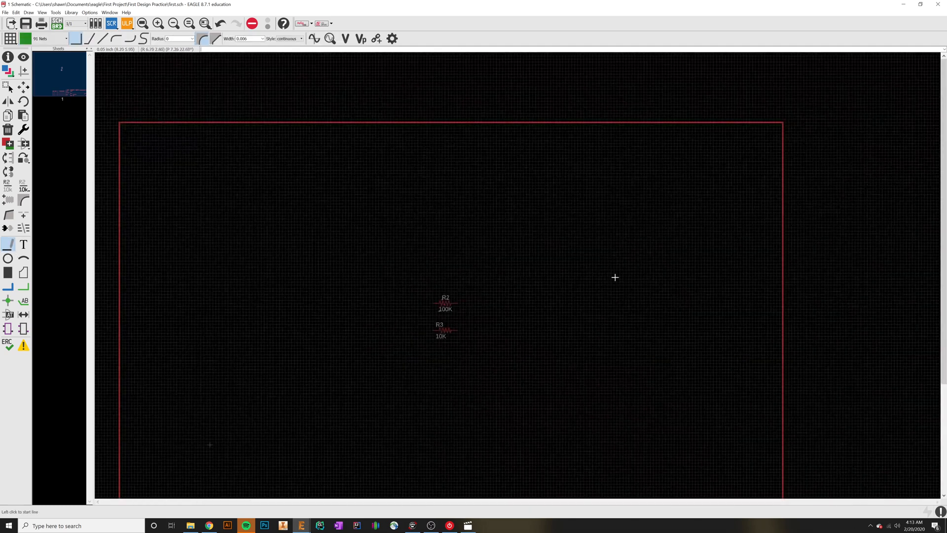
{"action": "scroll", "coordinate": [565, 276], "scroll_direction": "down", "scroll_amount": 2}
{"action": "middle_click_drag", "start_coordinate": [565, 277], "coordinate": [487, 192]}
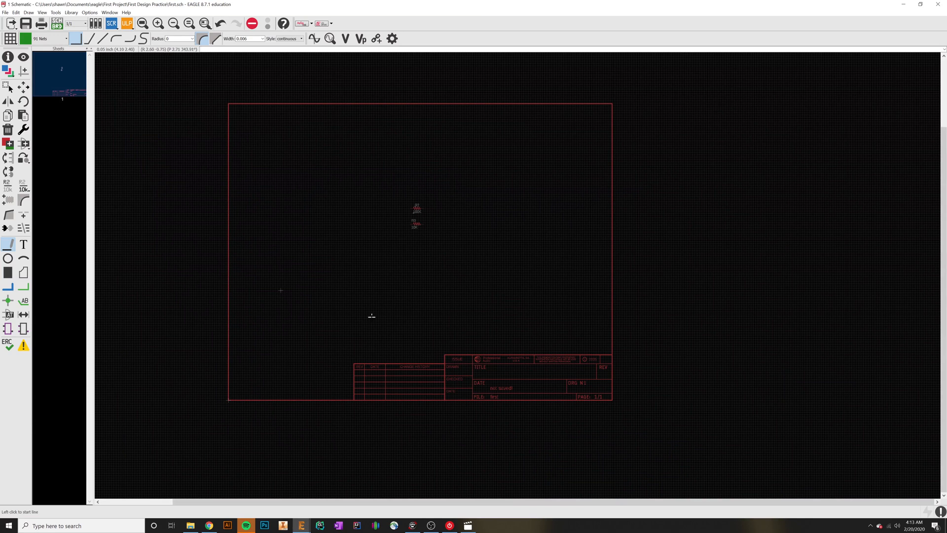
{"action": "scroll", "coordinate": [386, 252], "scroll_direction": "up", "scroll_amount": 2}
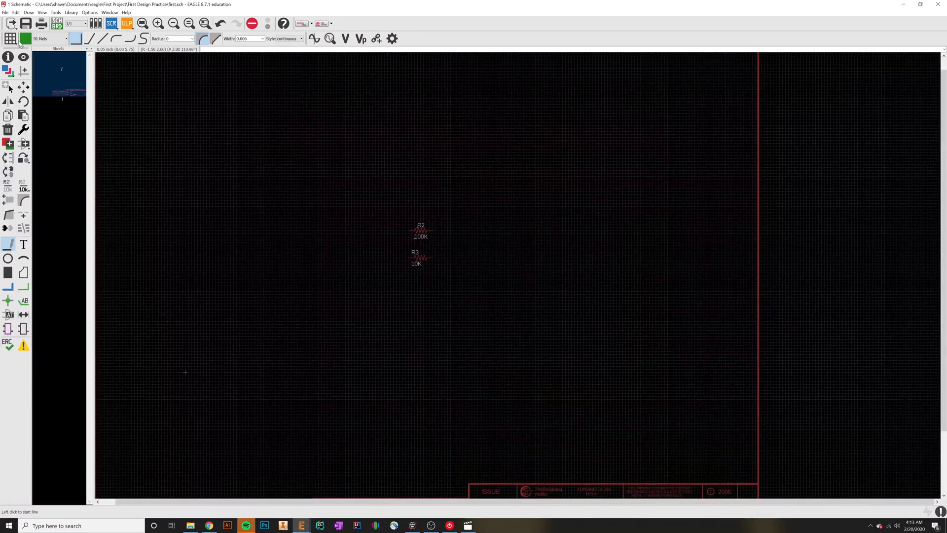
{"action": "left_click", "coordinate": [48, 42]}
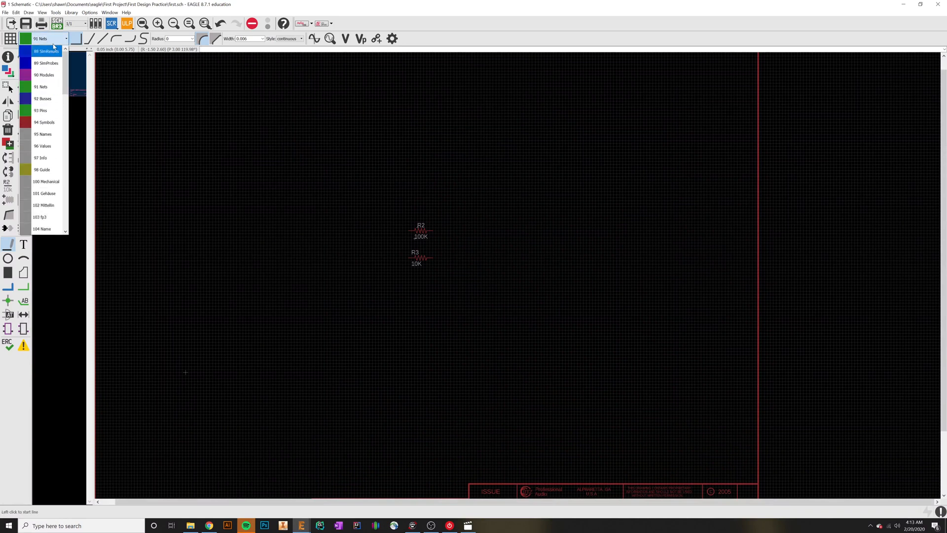
{"action": "left_click", "coordinate": [45, 123]}
{"action": "left_click", "coordinate": [361, 337]}
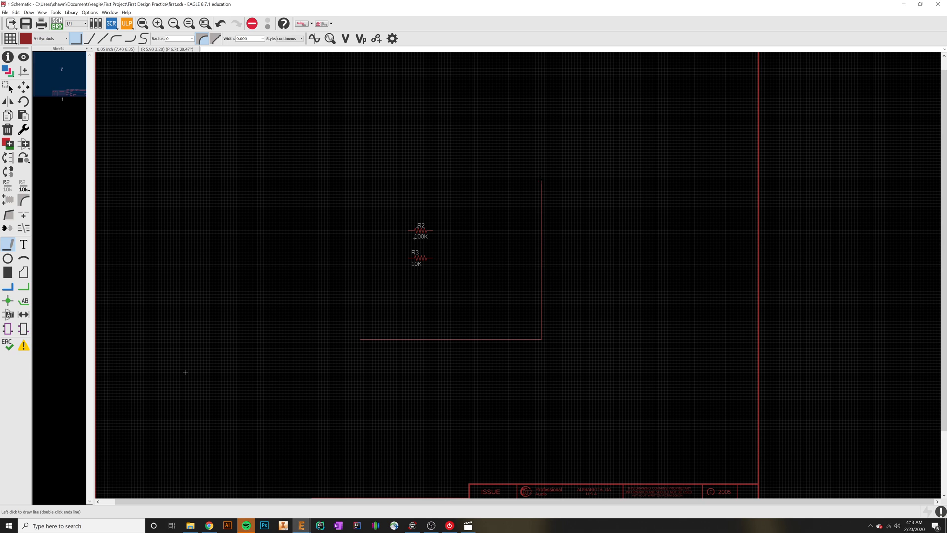
{"action": "left_click", "coordinate": [541, 180]}
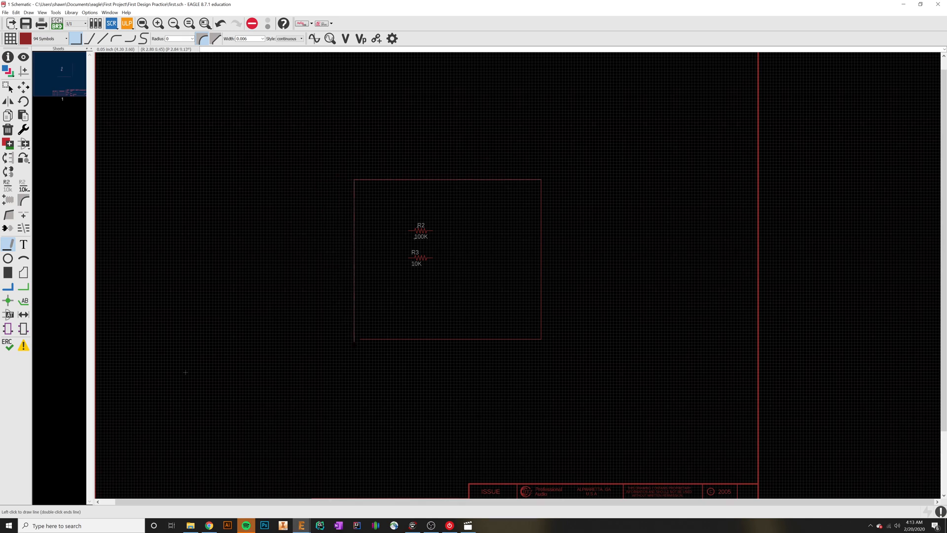
{"action": "left_click", "coordinate": [360, 339]}
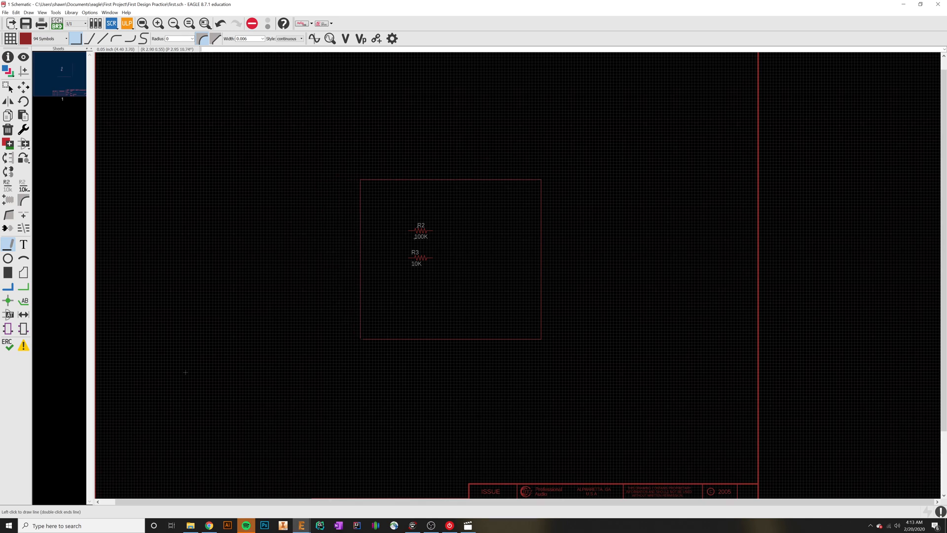
{"action": "key", "text": "Escape"}
Draw a horizontal line across the upper part of the rectangle as a header divider and move it about 0.05 inch down
{"action": "left_click", "coordinate": [361, 195]}
{"action": "key", "text": "Escape"}
{"action": "left_click", "coordinate": [539, 199]}
{"action": "left_click", "coordinate": [24, 87]}
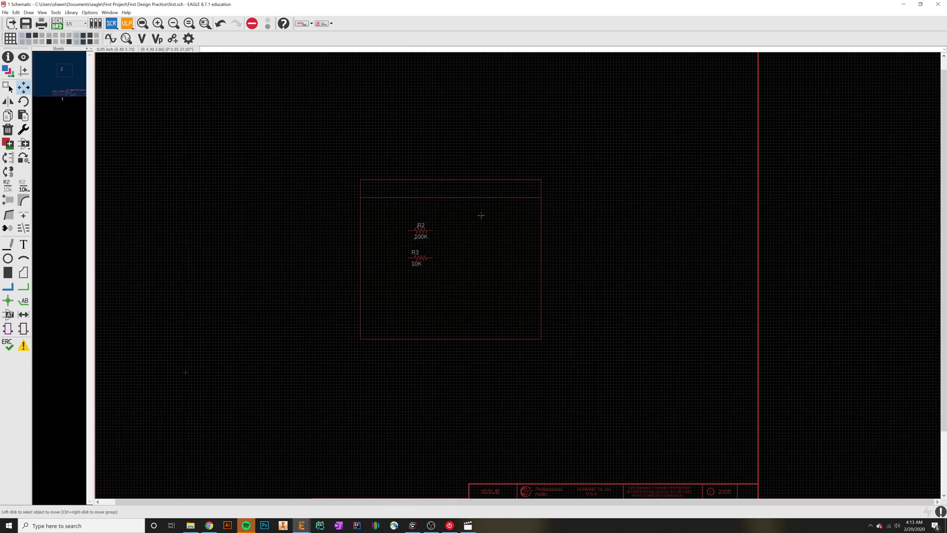
{"action": "left_click", "coordinate": [454, 197]}
{"action": "left_click", "coordinate": [454, 201]}
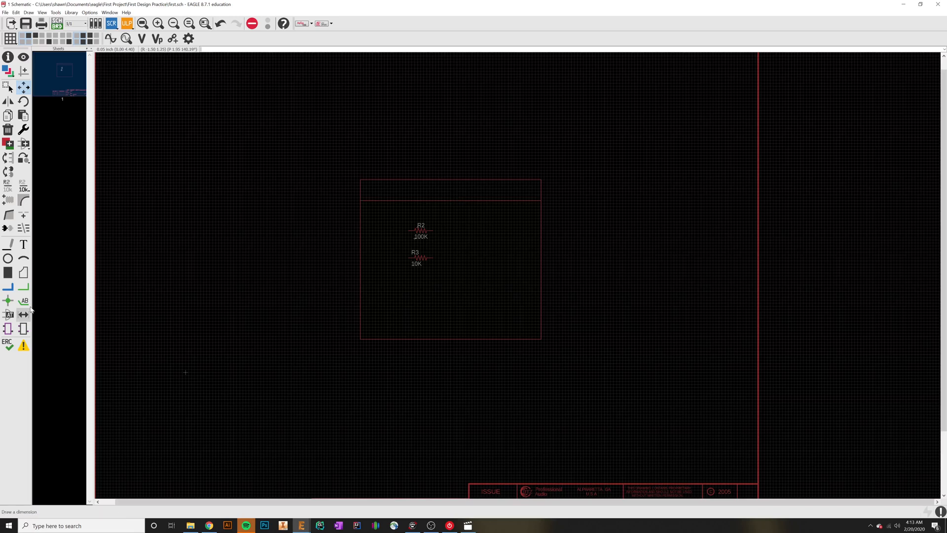
Place the text RESISTOR MODULE at size 0.1, centred in the header strip of the rectangle
{"action": "left_click", "coordinate": [23, 244]}
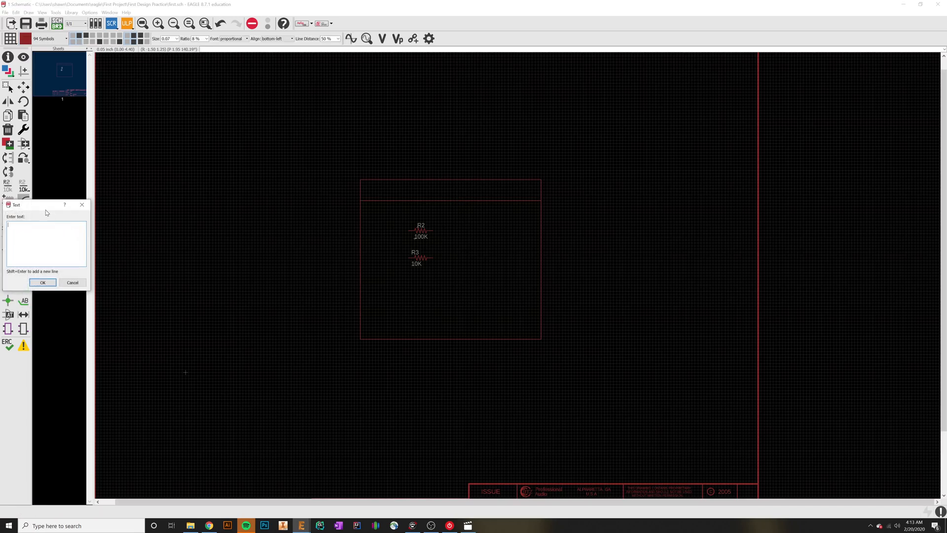
{"action": "left_click_drag", "start_coordinate": [47, 205], "coordinate": [290, 230]}
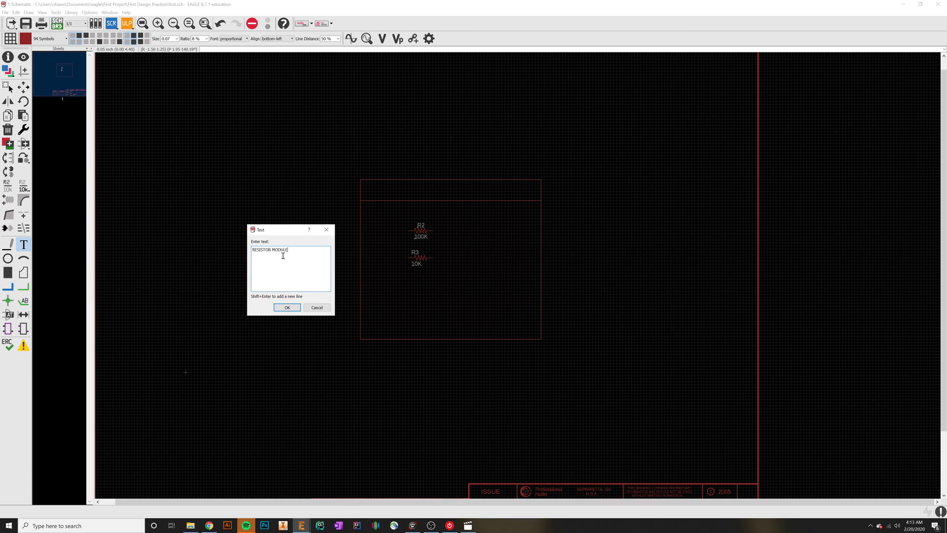
{"action": "key", "text": "Return"}
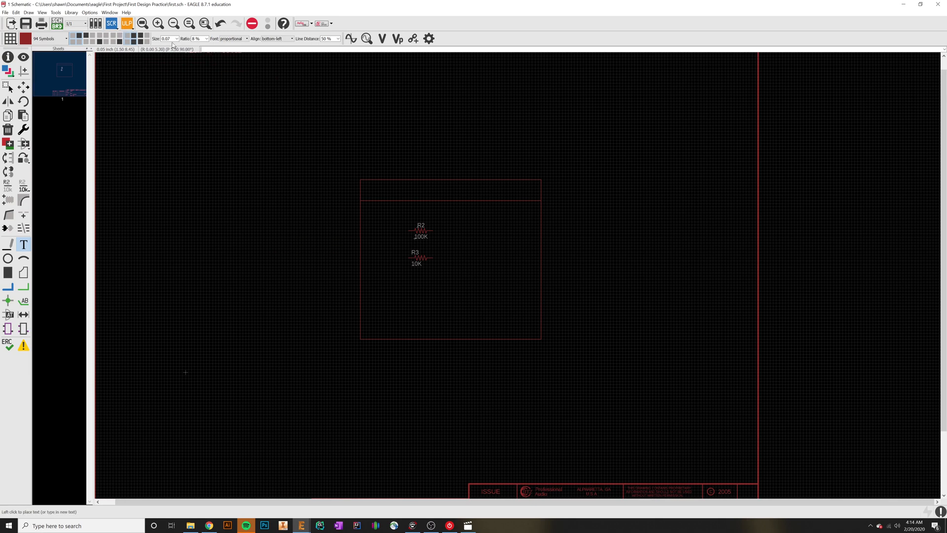
{"action": "left_click", "coordinate": [176, 39]}
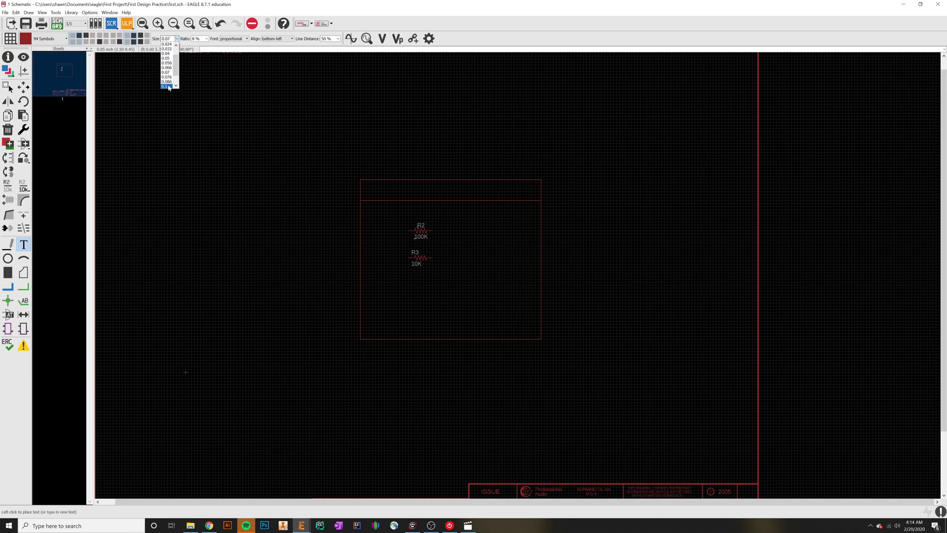
{"action": "left_click", "coordinate": [166, 87]}
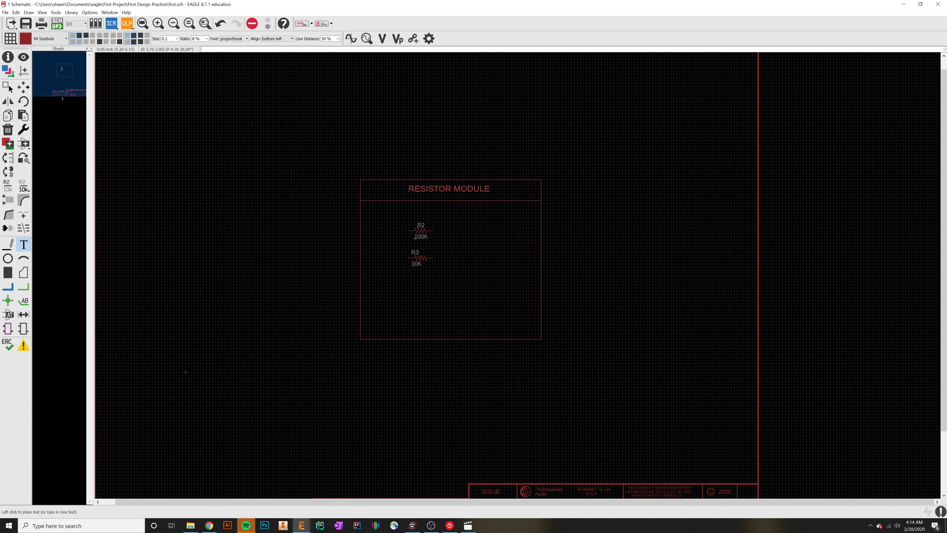
{"action": "left_click", "coordinate": [411, 195]}
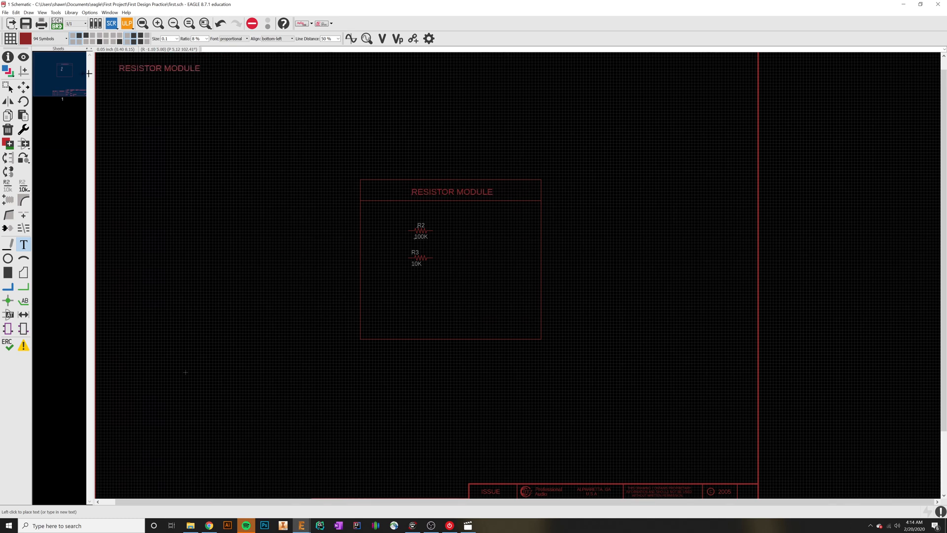
{"action": "left_click", "coordinate": [23, 86]}
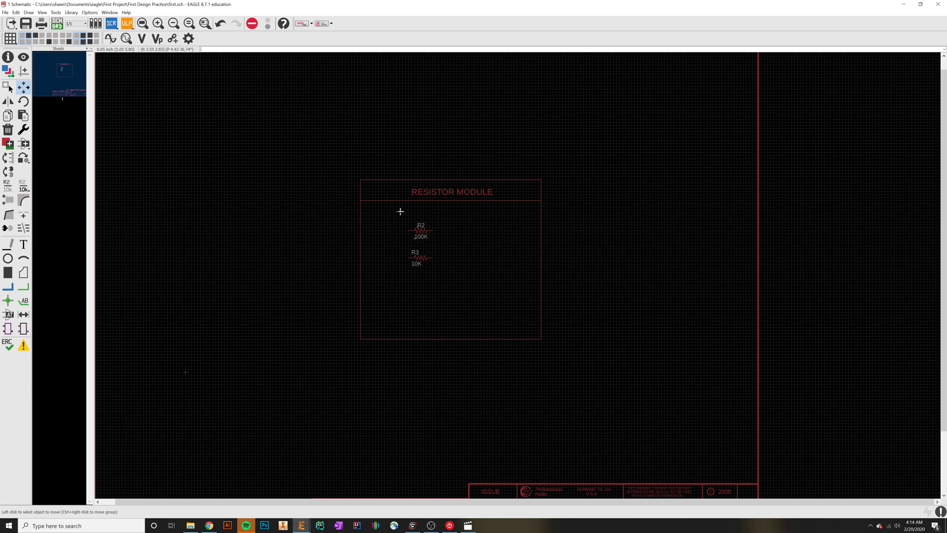
Connect resistors R2 and R3 in parallel with the Net tool by wiring their right ends together and their left ends together
{"action": "scroll", "coordinate": [400, 211], "scroll_direction": "down", "scroll_amount": 3}
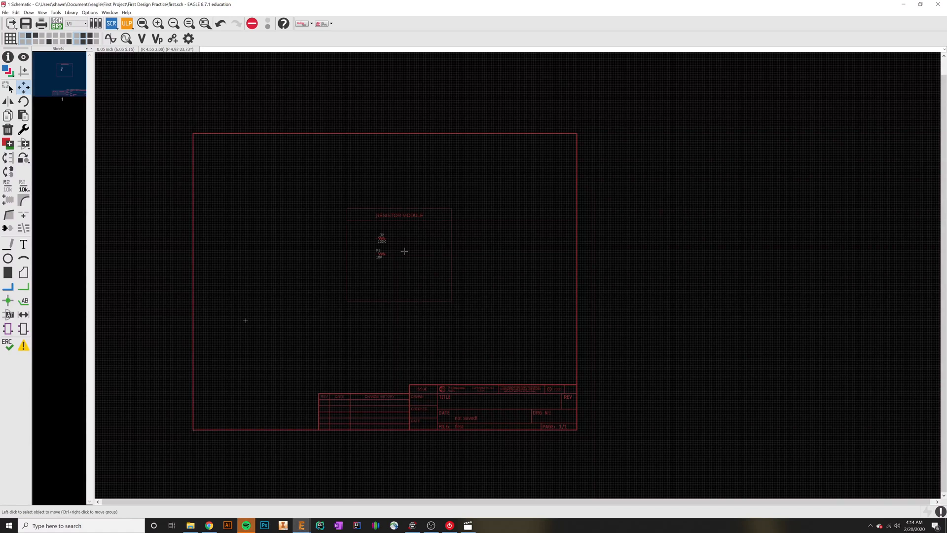
{"action": "scroll", "coordinate": [356, 221], "scroll_direction": "up", "scroll_amount": 2}
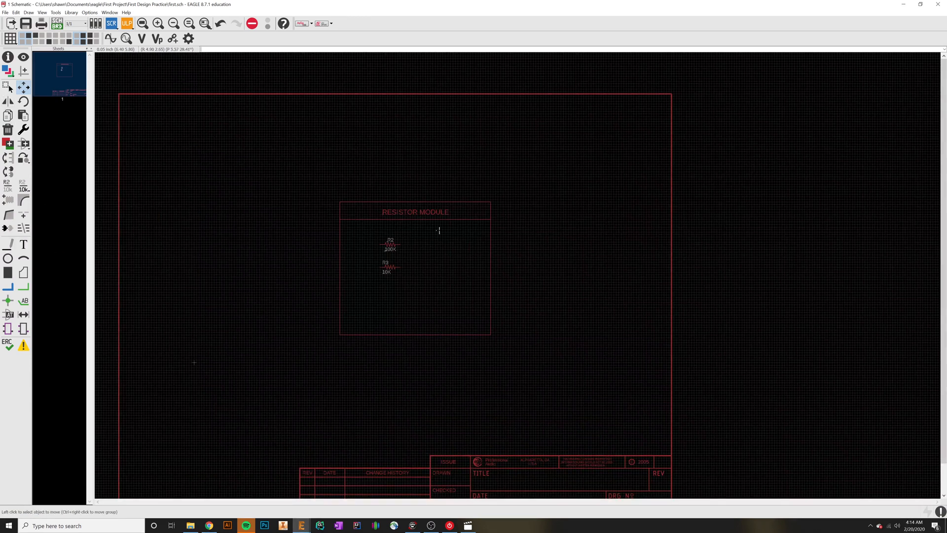
{"action": "scroll", "coordinate": [434, 247], "scroll_direction": "up", "scroll_amount": 1}
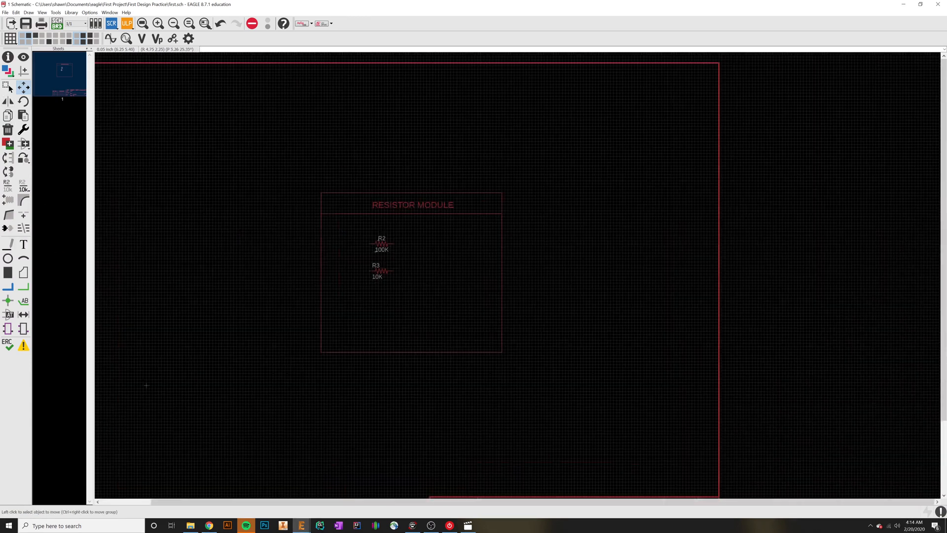
{"action": "left_click", "coordinate": [26, 287]}
{"action": "scroll", "coordinate": [392, 247], "scroll_direction": "up", "scroll_amount": 3}
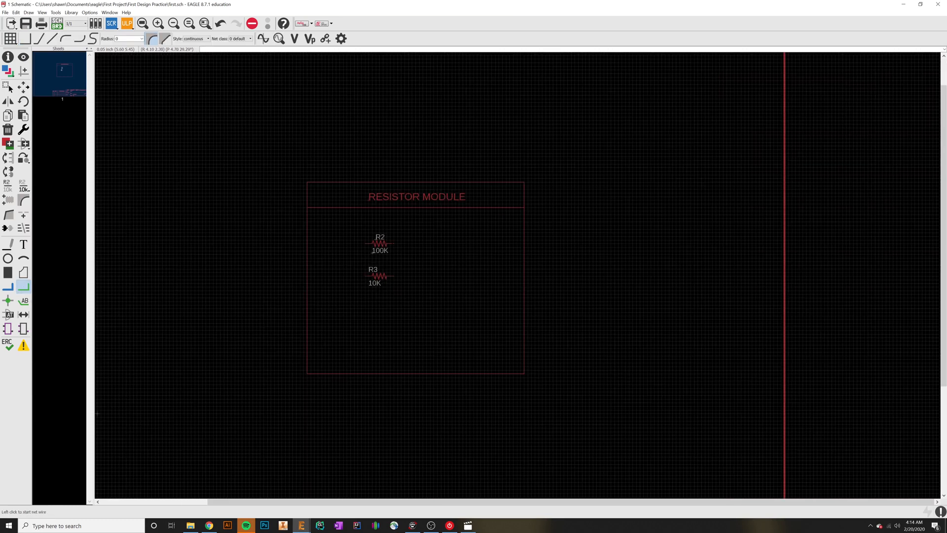
{"action": "left_click", "coordinate": [394, 242]}
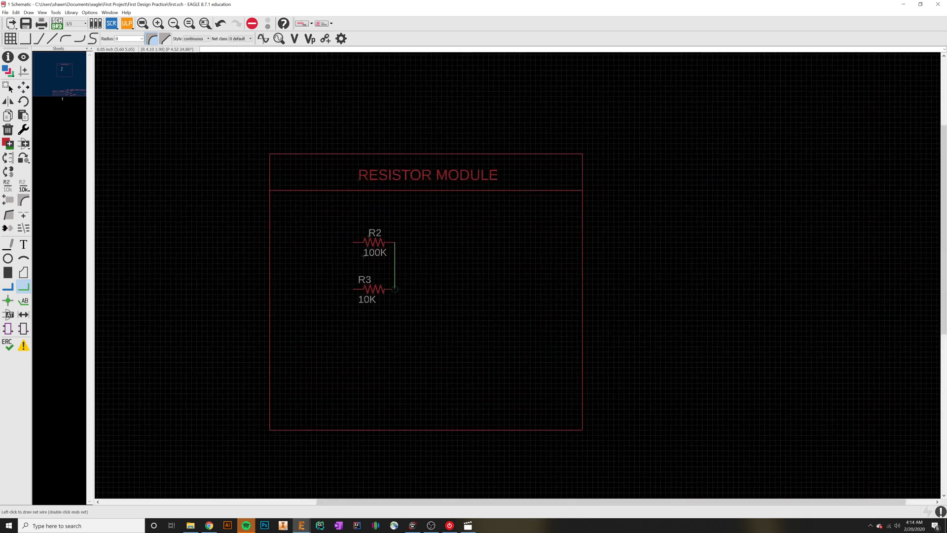
{"action": "left_click", "coordinate": [394, 289]}
{"action": "left_click", "coordinate": [353, 242]}
{"action": "scroll", "coordinate": [353, 288], "scroll_direction": "up", "scroll_amount": 2}
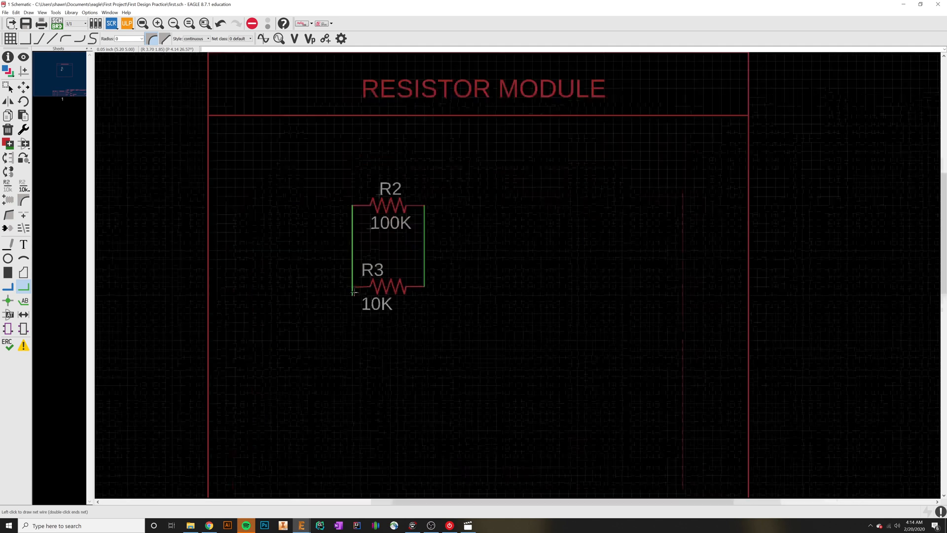
{"action": "key", "text": "Escape"}
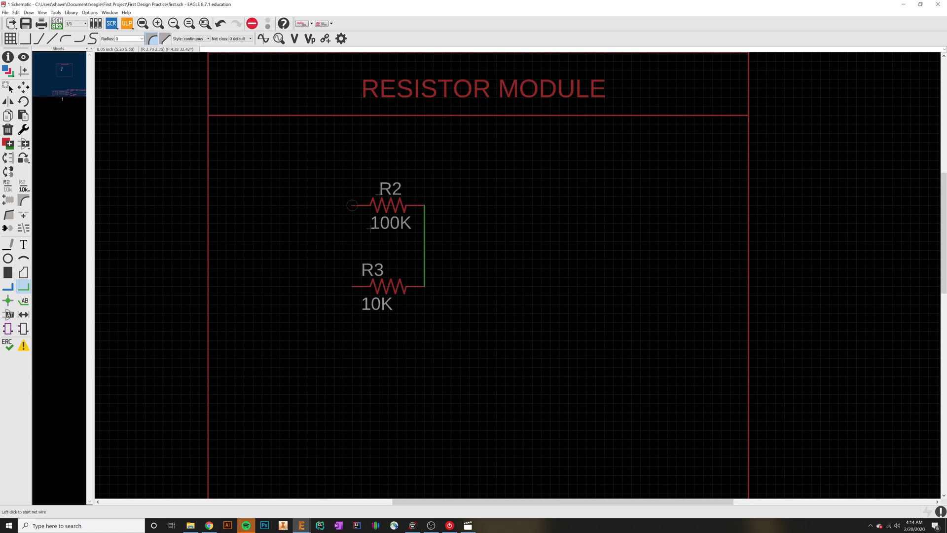
{"action": "left_click", "coordinate": [352, 205]}
{"action": "left_click", "coordinate": [353, 286]}
Undo the recent operations back past both nets and the title text, and redo until the RESISTOR MODULE header is restored
{"action": "key", "text": "ctrl+z"}
{"action": "key", "text": "ctrl+z"}
{"action": "key", "text": "ctrl+z"}
{"action": "key", "text": "ctrl+z"}
{"action": "key", "text": "ctrl+z"}
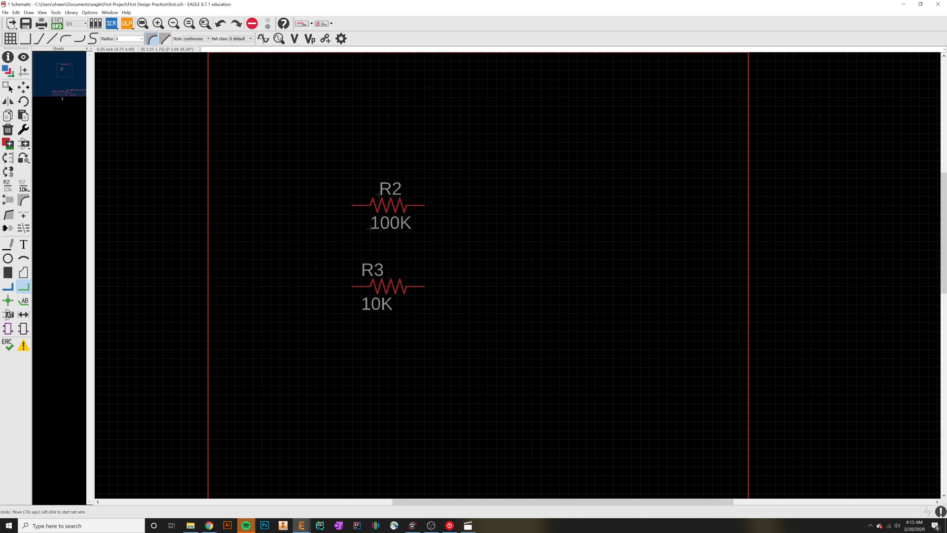
{"action": "left_click", "coordinate": [237, 24]}
{"action": "left_click", "coordinate": [237, 24]}
{"action": "left_click", "coordinate": [237, 24]}
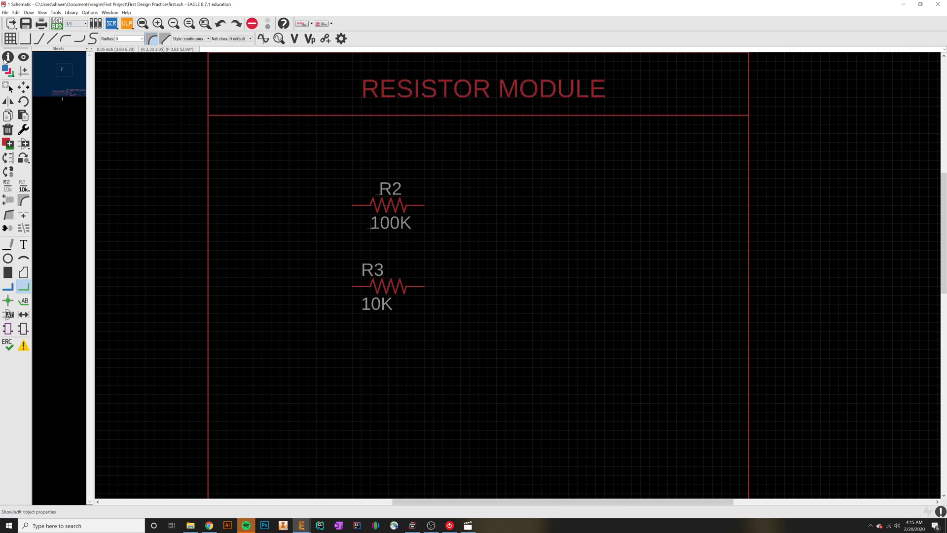
Group resistors R2 and R3 and move them about 1.45 inches right and 0.1 inch down inside the rectangle
{"action": "left_click", "coordinate": [8, 86]}
{"action": "left_click_drag", "start_coordinate": [506, 357], "coordinate": [304, 178]}
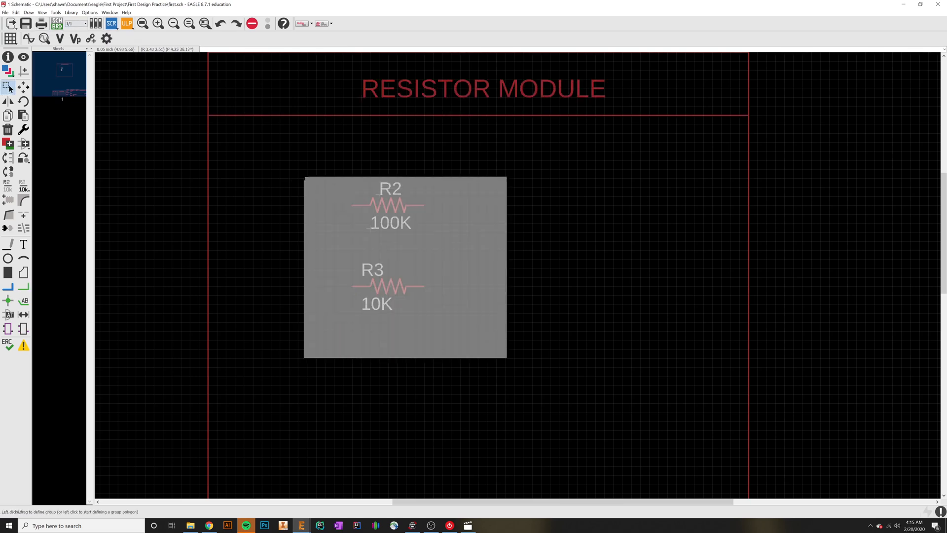
{"action": "right_click", "coordinate": [434, 212], "text": "ctrl"}
{"action": "left_click", "coordinate": [694, 229]}
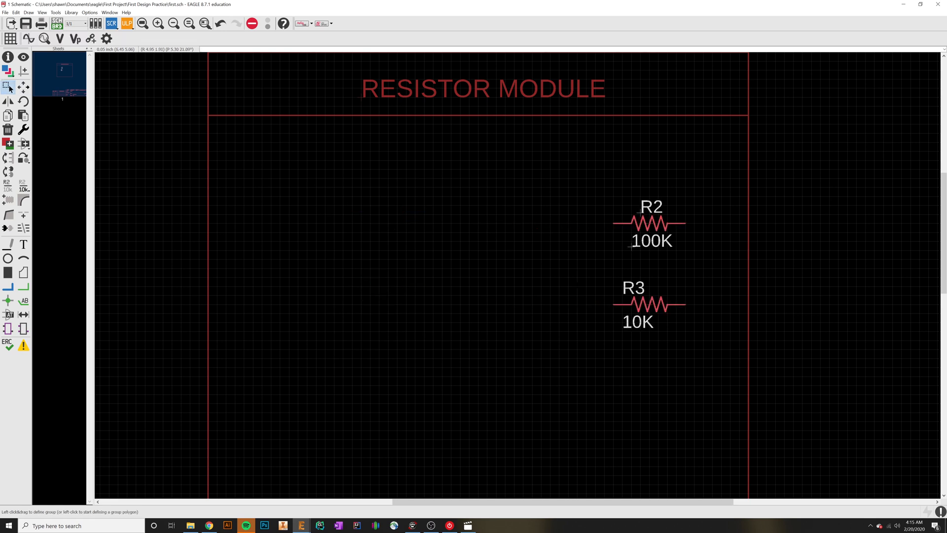
Search the part libraries for Arduino and expand the ARDUINOR3 device in the adafruit library
{"action": "left_click", "coordinate": [8, 143]}
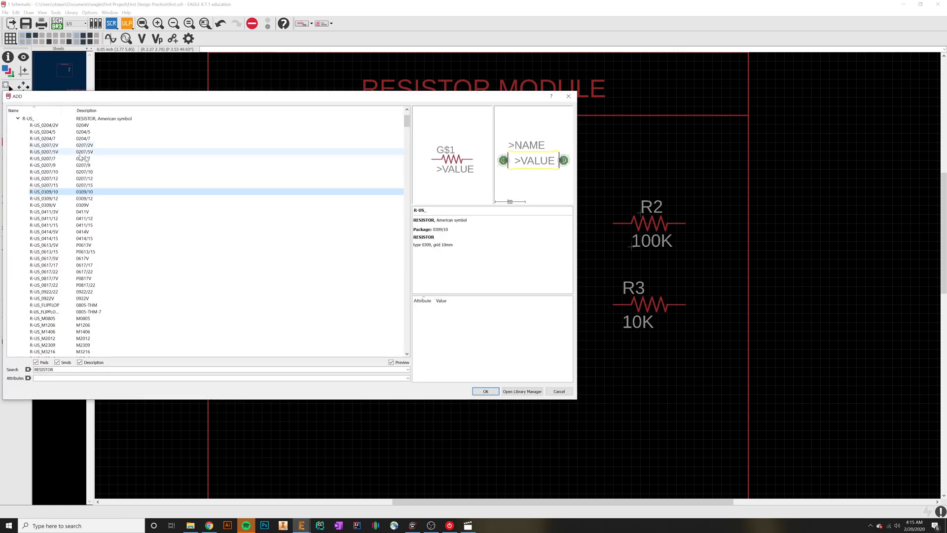
{"action": "double_click", "coordinate": [70, 371]}
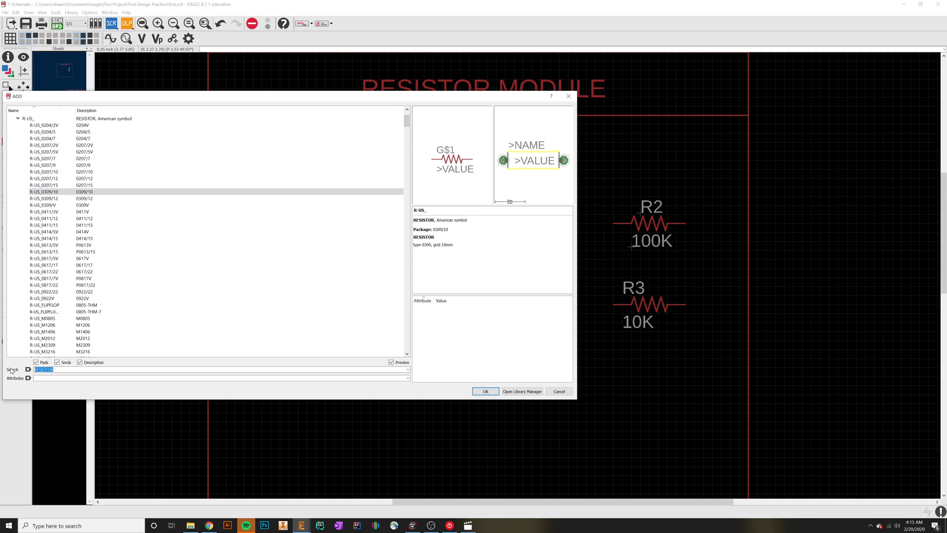
{"action": "type", "text": "Arduino"}
{"action": "key", "text": "Return"}
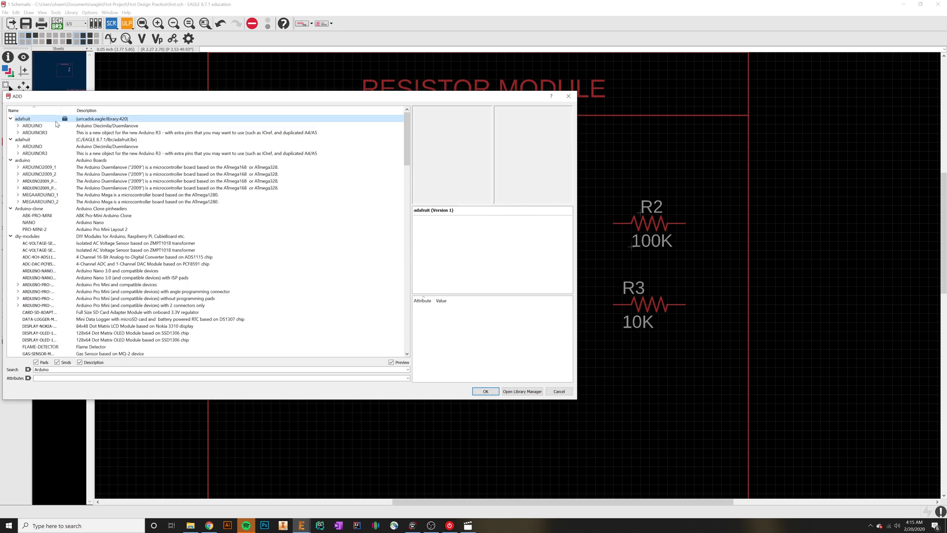
{"action": "left_click", "coordinate": [18, 126]}
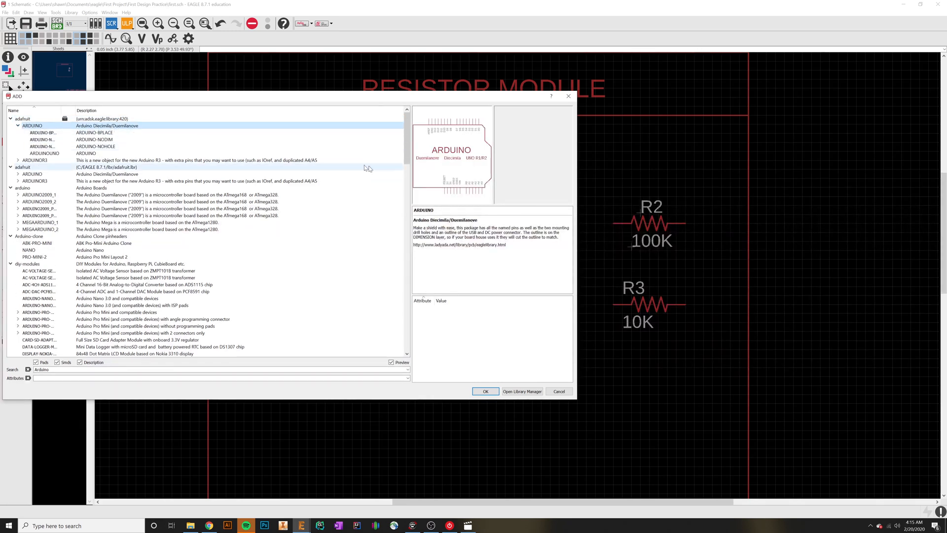
{"action": "left_click", "coordinate": [18, 126]}
{"action": "left_click", "coordinate": [18, 132]}
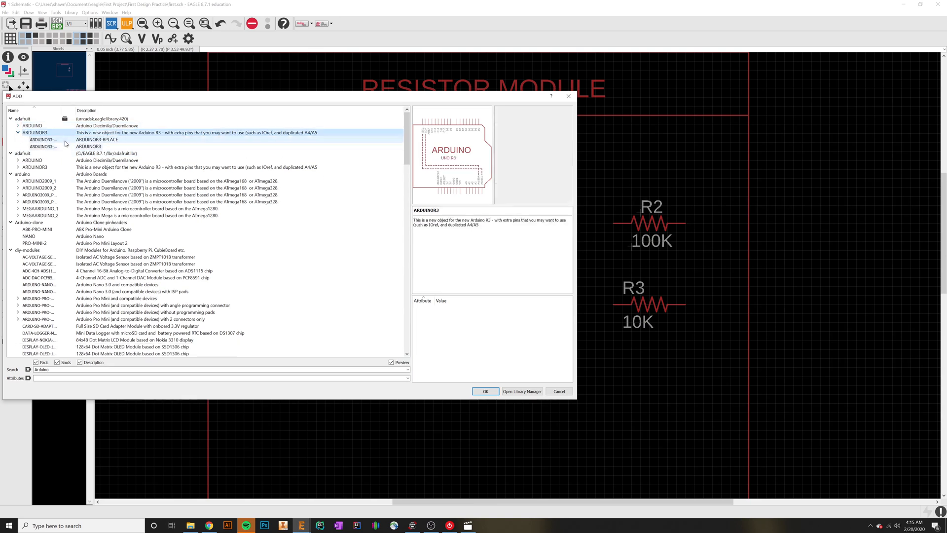
Compare the previews of the two ARDUINOR3 variants and choose ARDUINOR3-BPLACE for placement
{"action": "left_click", "coordinate": [64, 140]}
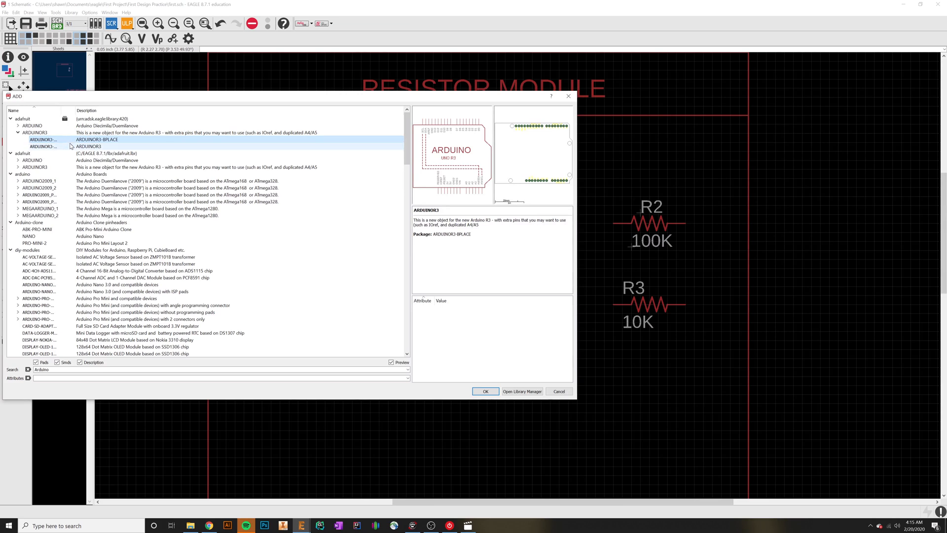
{"action": "left_click", "coordinate": [69, 146]}
{"action": "left_click", "coordinate": [70, 140]}
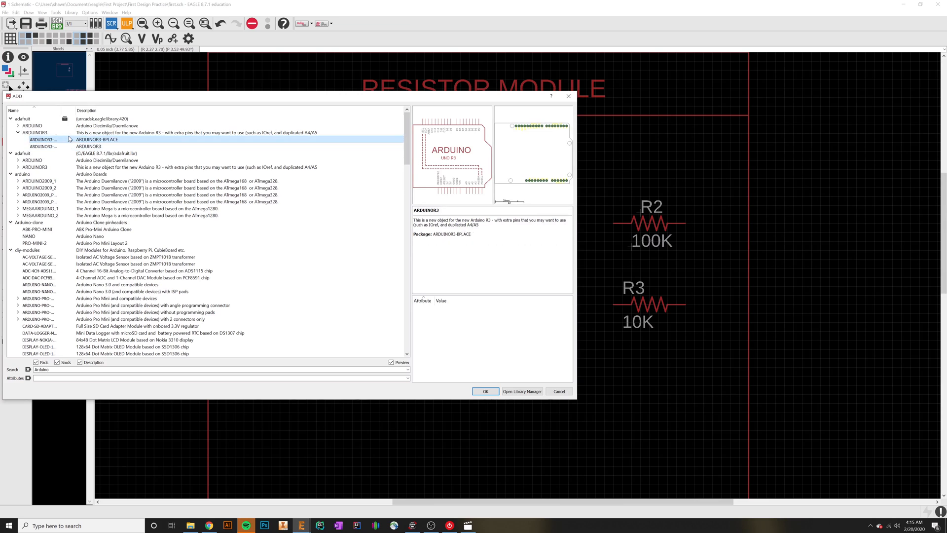
{"action": "left_click", "coordinate": [73, 147]}
{"action": "left_click", "coordinate": [74, 140]}
{"action": "left_click", "coordinate": [76, 147]}
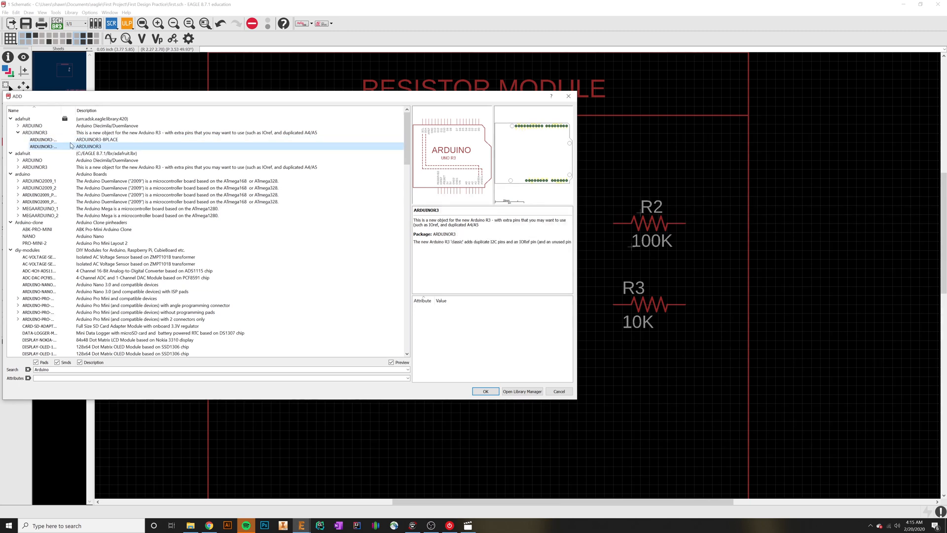
{"action": "left_click", "coordinate": [74, 140]}
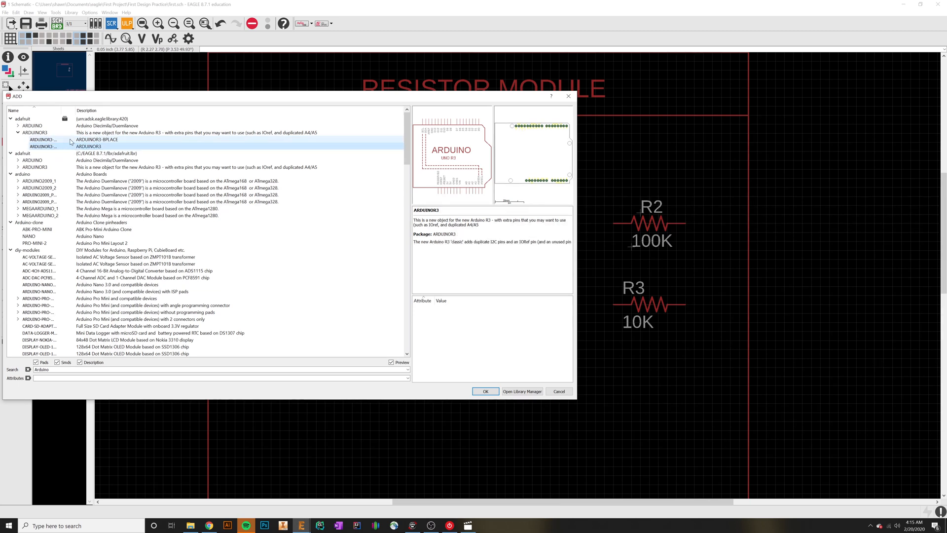
{"action": "left_click", "coordinate": [104, 147]}
{"action": "double_click", "coordinate": [113, 141]}
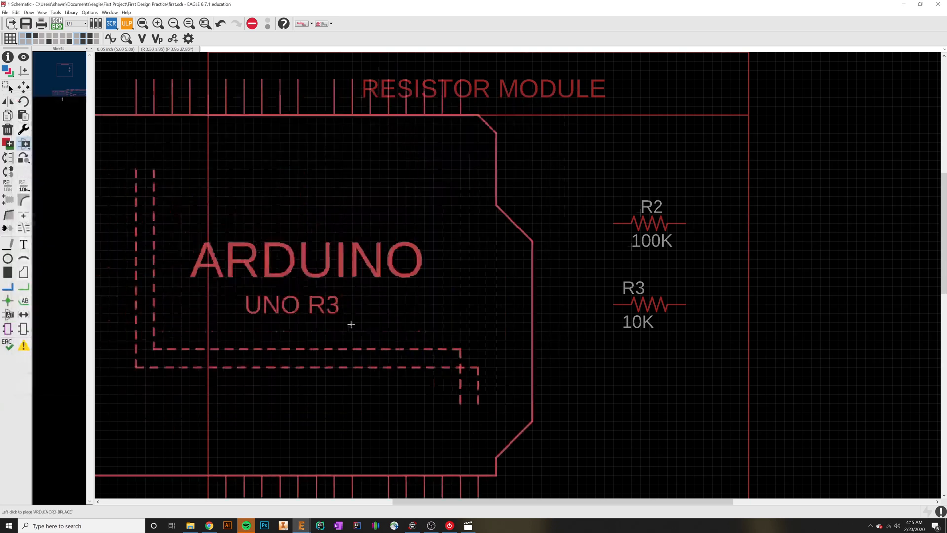
Place the Arduino Uno R3 in the upper-left corner of the sheet frame, rotated upright with its notched end facing down
{"action": "scroll", "coordinate": [351, 324], "scroll_direction": "down", "scroll_amount": 6}
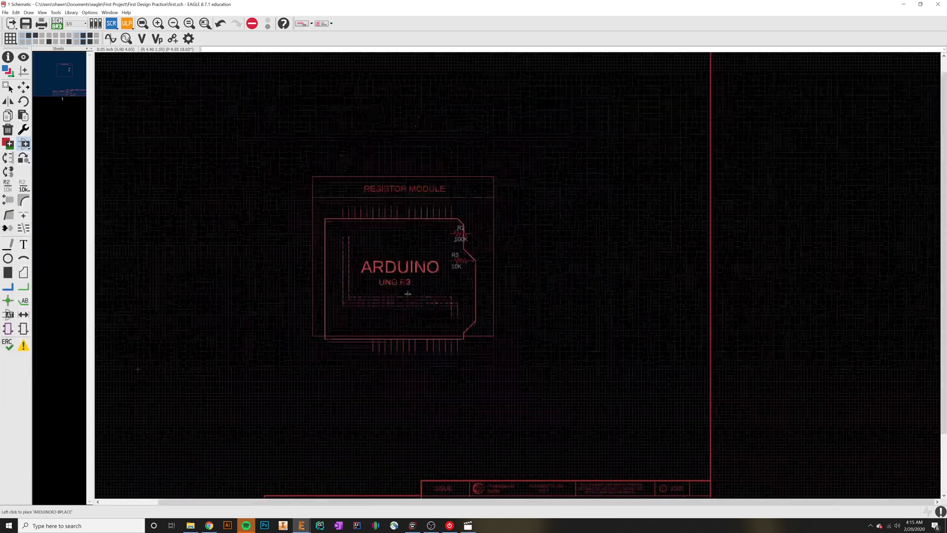
{"action": "middle_click_drag", "start_coordinate": [291, 246], "coordinate": [529, 363]}
{"action": "right_click", "coordinate": [395, 260]}
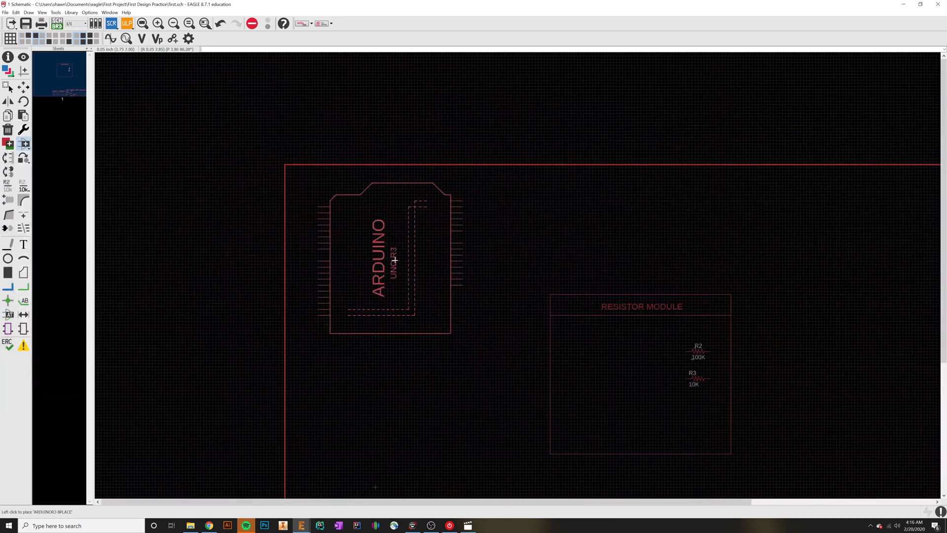
{"action": "right_click", "coordinate": [397, 260]}
{"action": "right_click", "coordinate": [398, 260]}
{"action": "left_click", "coordinate": [402, 266]}
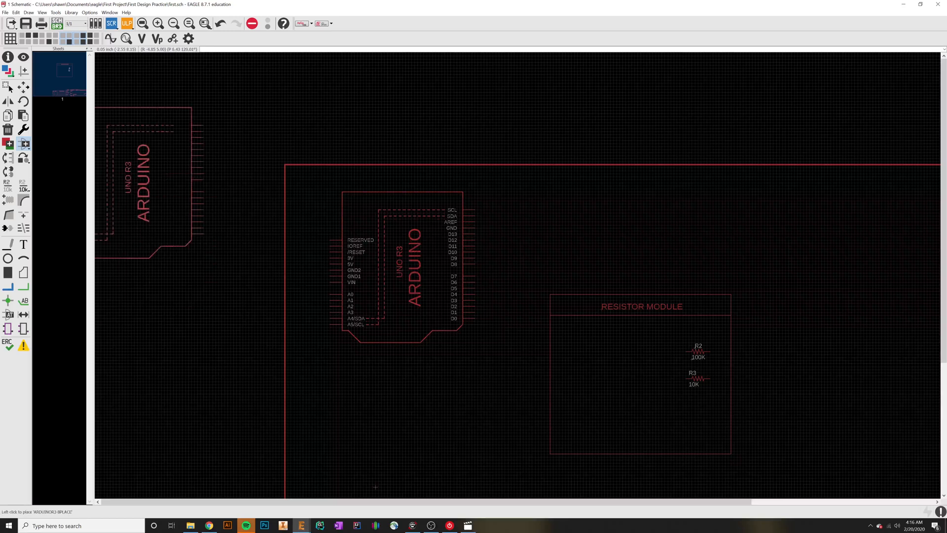
Move the R2 and R3 group out beside the Arduino and delete the RESISTOR MODULE rectangle with its title
{"action": "left_click", "coordinate": [23, 87]}
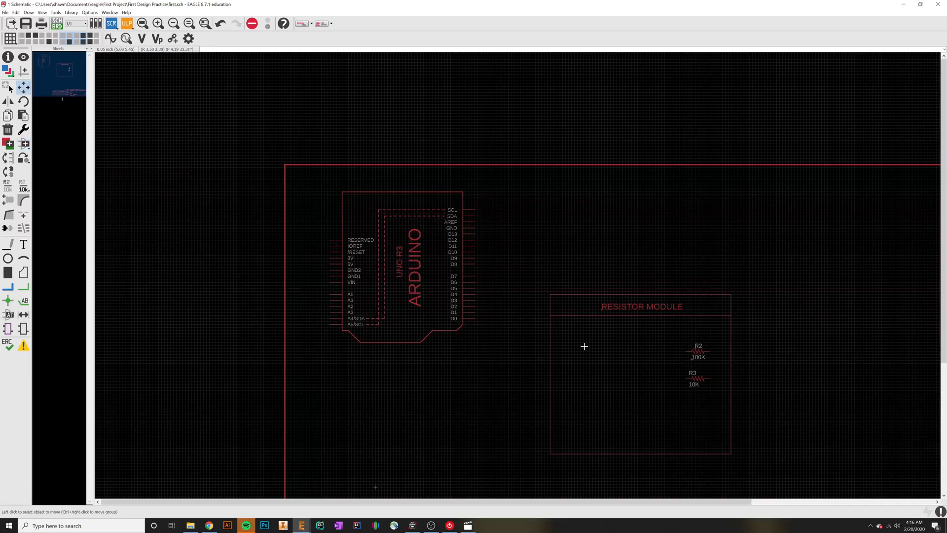
{"action": "middle_click_drag", "start_coordinate": [583, 346], "coordinate": [405, 273]}
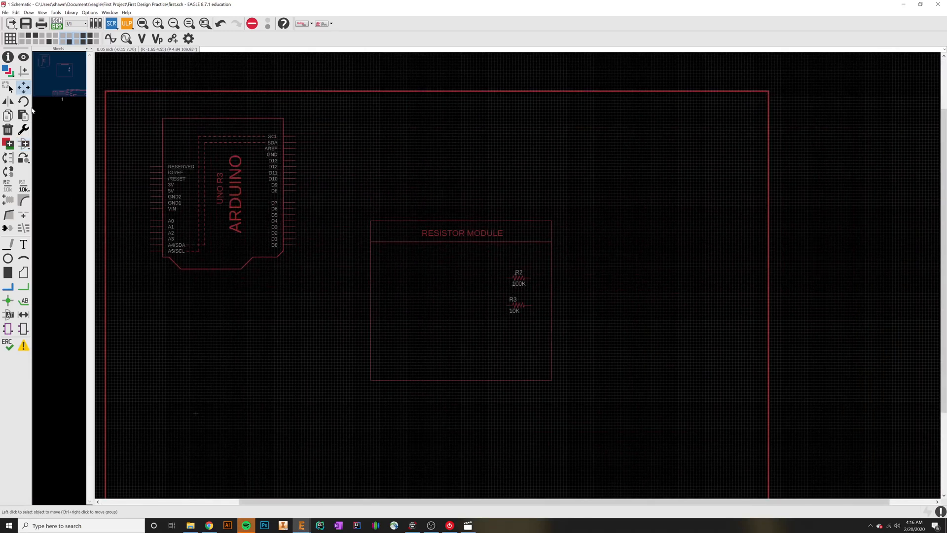
{"action": "left_click", "coordinate": [7, 87]}
{"action": "left_click_drag", "start_coordinate": [494, 249], "coordinate": [544, 336]}
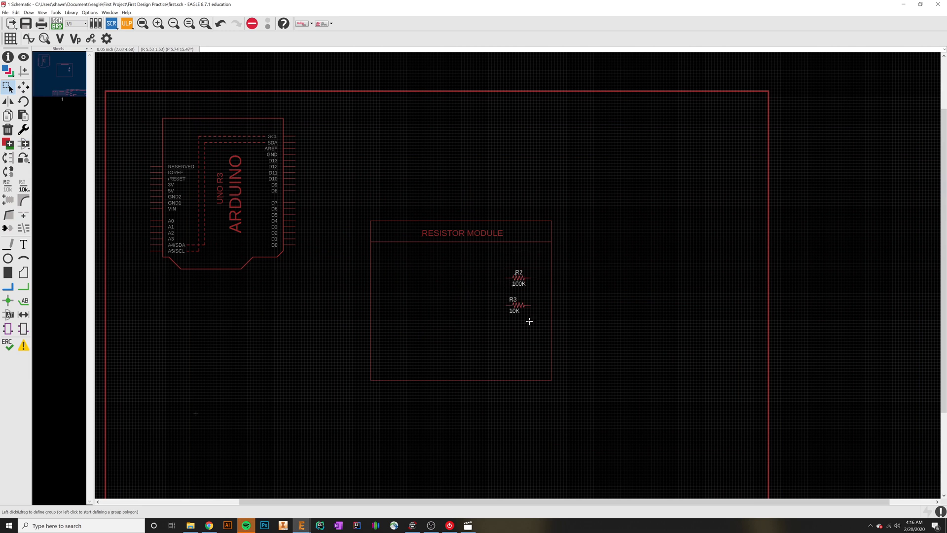
{"action": "left_click_drag", "start_coordinate": [517, 305], "coordinate": [328, 220]}
{"action": "left_click_drag", "start_coordinate": [596, 428], "coordinate": [363, 212]}
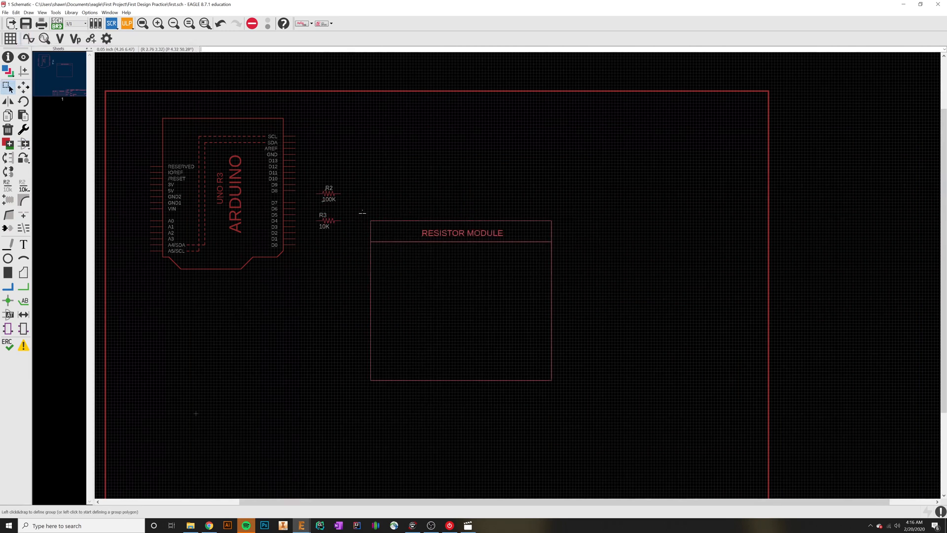
{"action": "key", "text": "Delete"}
Reposition R2 level with Arduino pin D7 and R3 level with pin D3, leaving a short gap to the pins
{"action": "scroll", "coordinate": [302, 212], "scroll_direction": "up", "scroll_amount": 3}
{"action": "middle_click_drag", "start_coordinate": [304, 229], "coordinate": [434, 315]}
{"action": "left_click_drag", "start_coordinate": [475, 265], "coordinate": [459, 280]}
{"action": "left_click_drag", "start_coordinate": [476, 312], "coordinate": [459, 322]}
{"action": "key", "text": "Escape"}
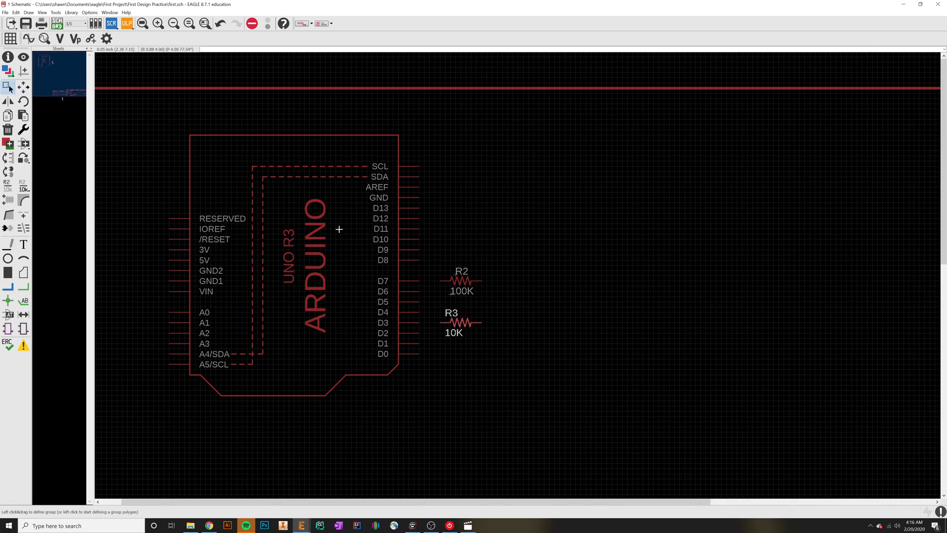
Search the part libraries for led and place two adafruit LED5MM parts, one right of R2 and one right of R3
{"action": "left_click", "coordinate": [24, 142]}
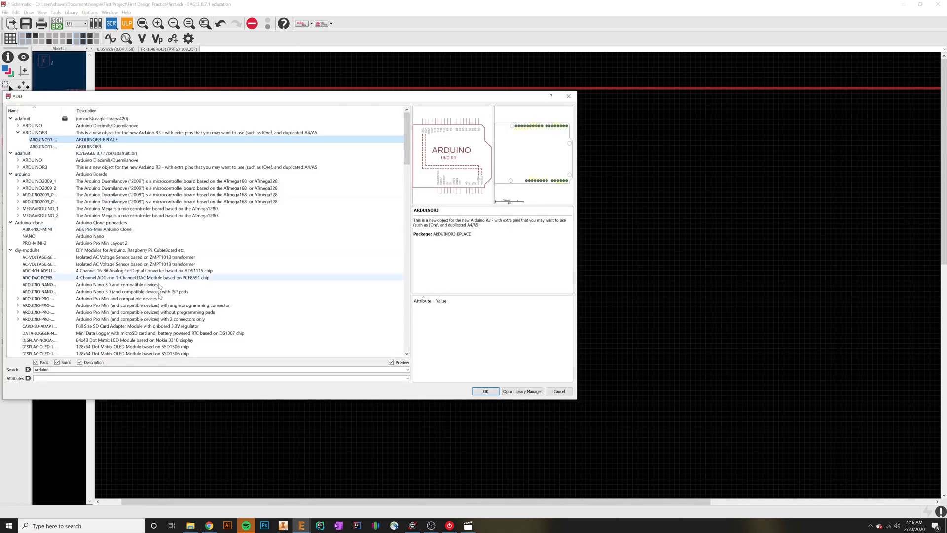
{"action": "left_click_drag", "start_coordinate": [106, 371], "coordinate": [31, 372]}
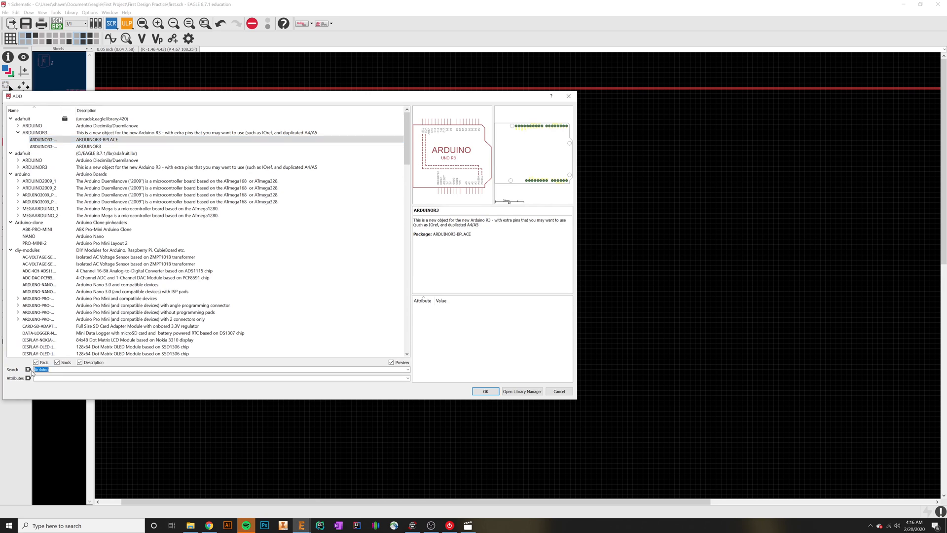
{"action": "type", "text": "led"}
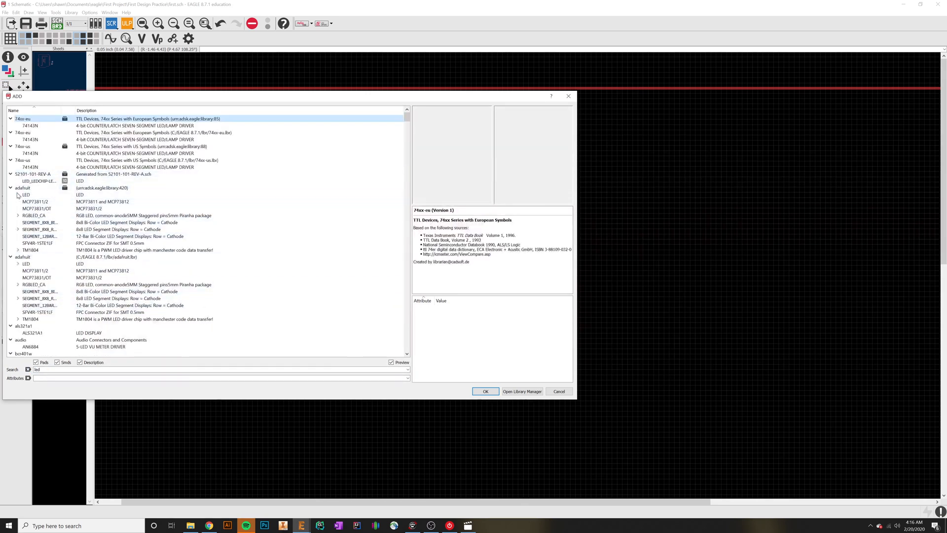
{"action": "left_click", "coordinate": [17, 195]}
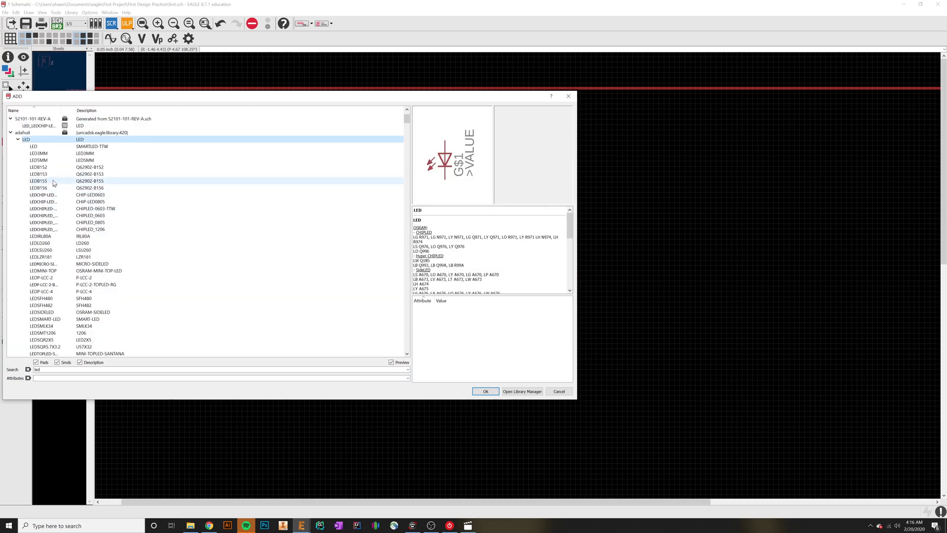
{"action": "left_click", "coordinate": [51, 160]}
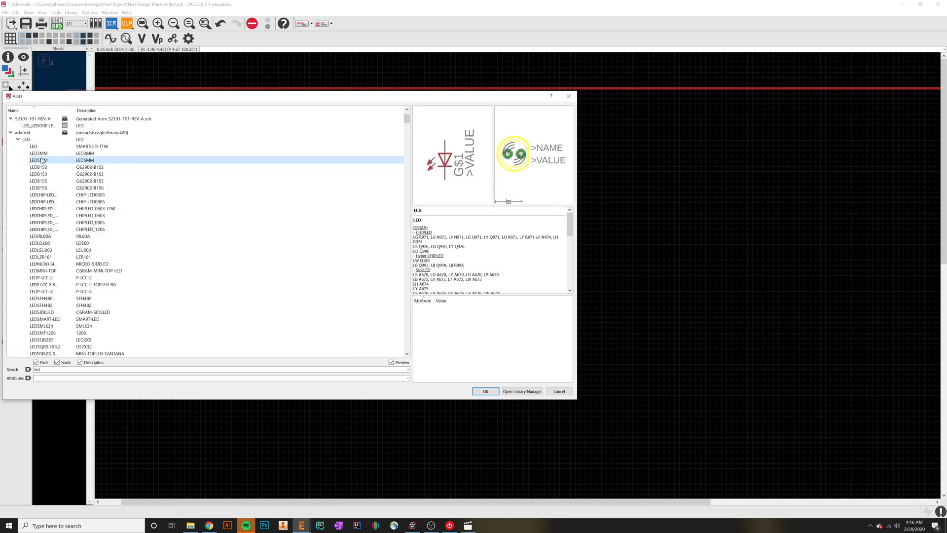
{"action": "double_click", "coordinate": [103, 163]}
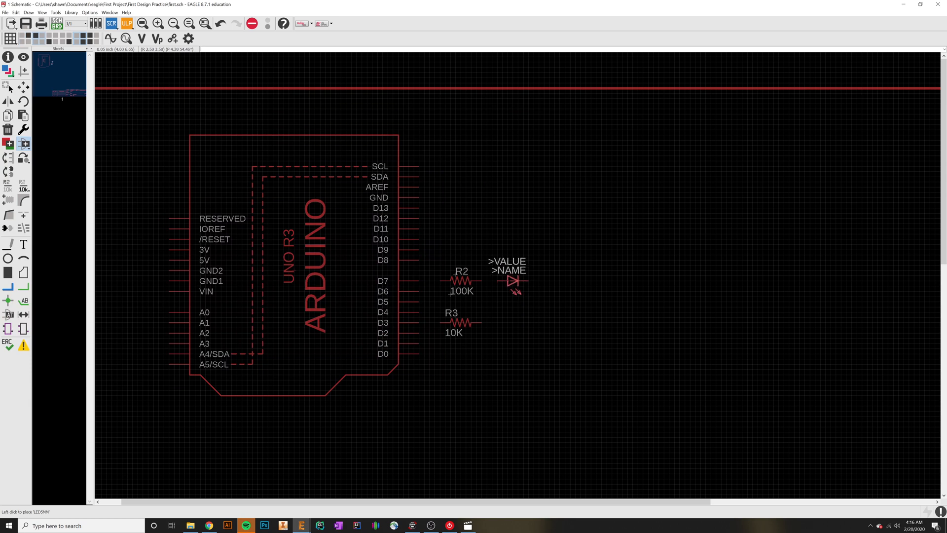
{"action": "left_click", "coordinate": [510, 270]}
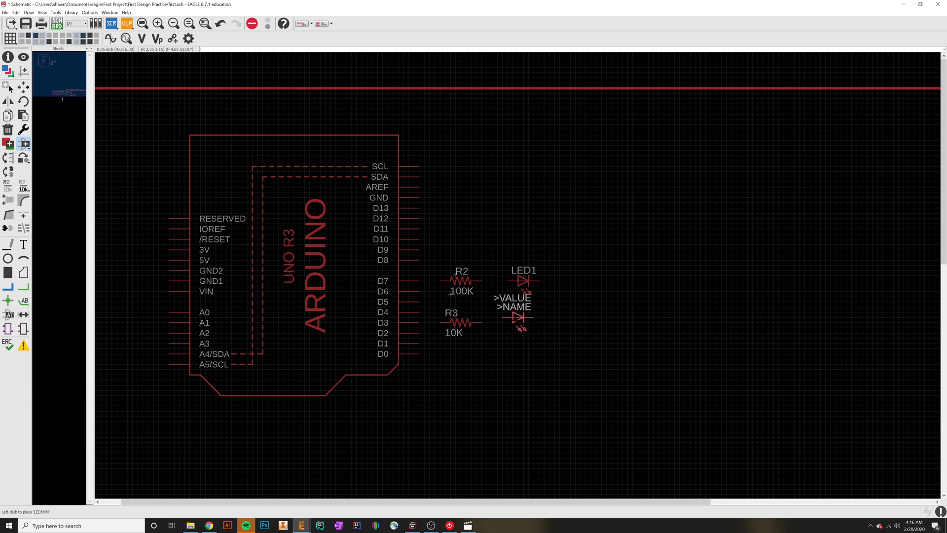
{"action": "left_click", "coordinate": [522, 322]}
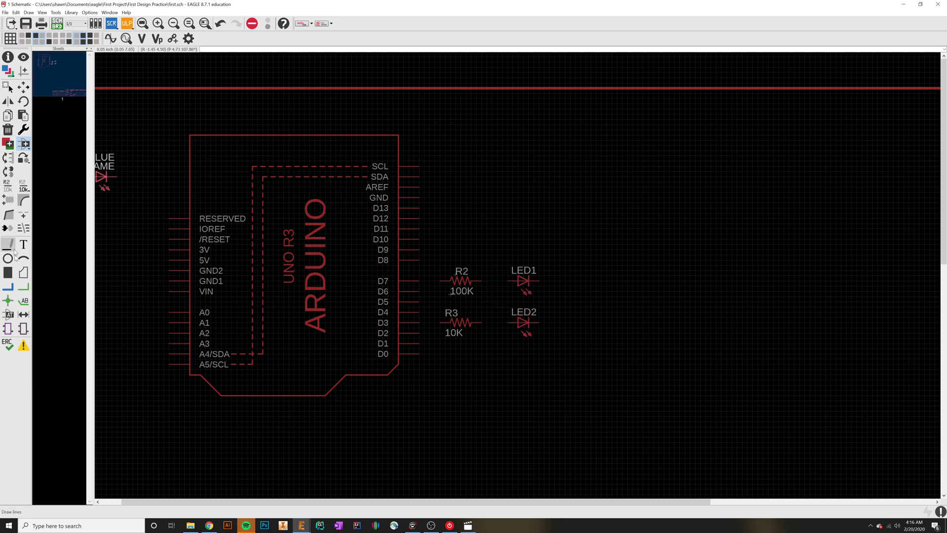
Wire Arduino pin D7 through R2 to LED1 and pin D3 through R3 to LED2 with the Net tool
{"action": "left_click", "coordinate": [23, 287]}
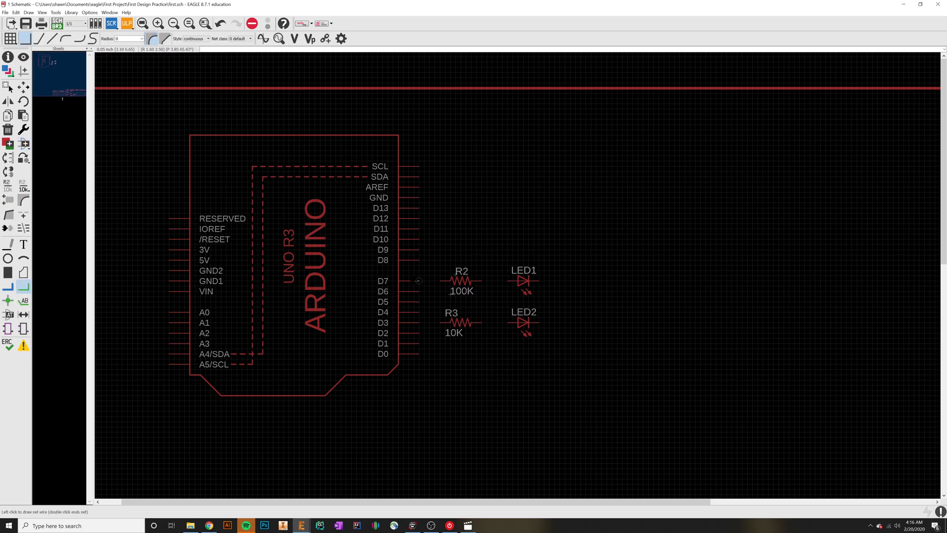
{"action": "left_click", "coordinate": [440, 281]}
{"action": "left_click", "coordinate": [419, 323]}
{"action": "left_click", "coordinate": [441, 323]}
{"action": "left_click", "coordinate": [481, 281]}
{"action": "left_click", "coordinate": [506, 281]}
{"action": "left_click", "coordinate": [481, 322]}
{"action": "left_click", "coordinate": [507, 322]}
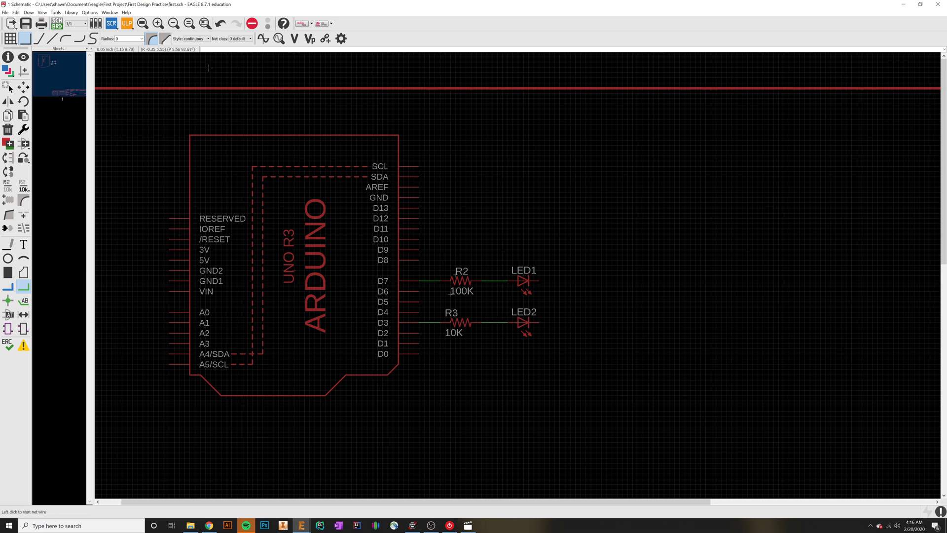
Inspect the properties of resistor R3 with the Info tool and close them without making changes
{"action": "left_click", "coordinate": [8, 58]}
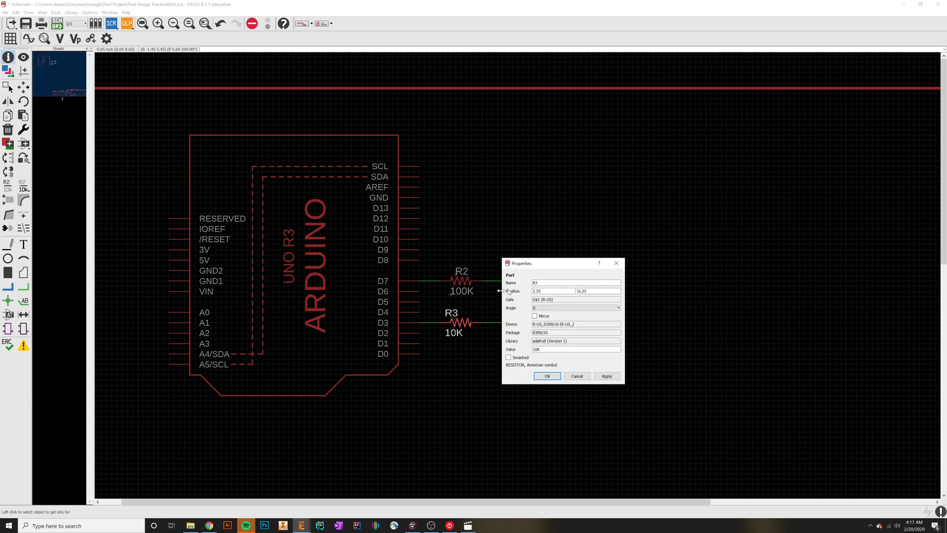
{"action": "left_click", "coordinate": [620, 266]}
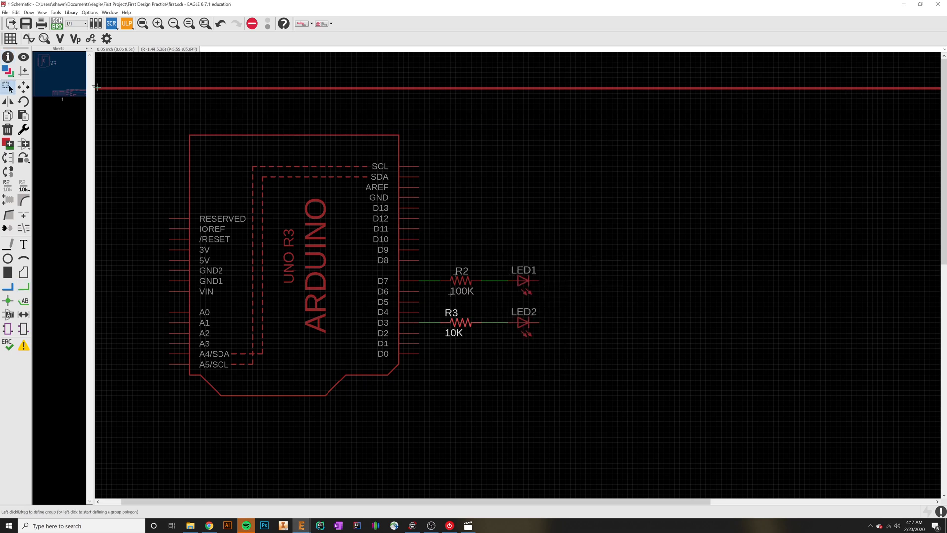
{"action": "left_click", "coordinate": [24, 87]}
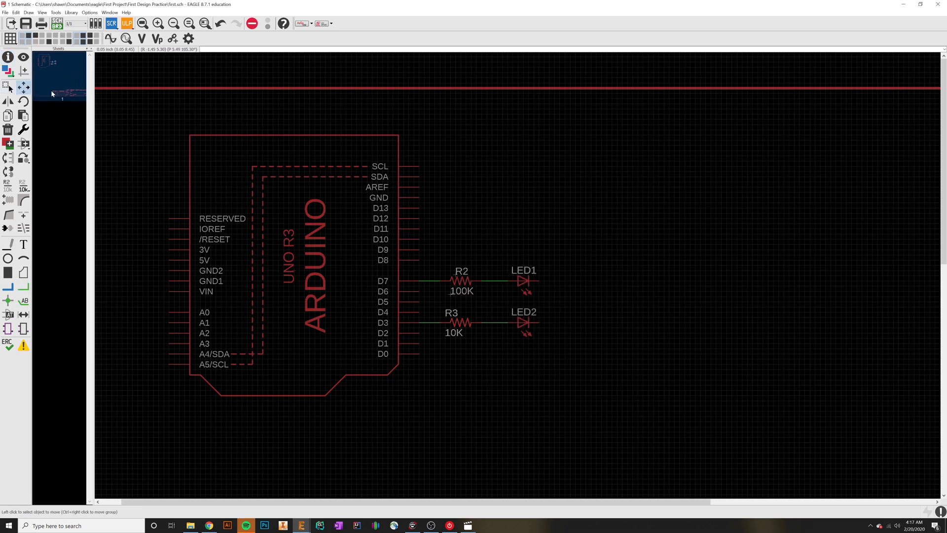
{"action": "left_click", "coordinate": [8, 57]}
{"action": "left_click", "coordinate": [460, 323]}
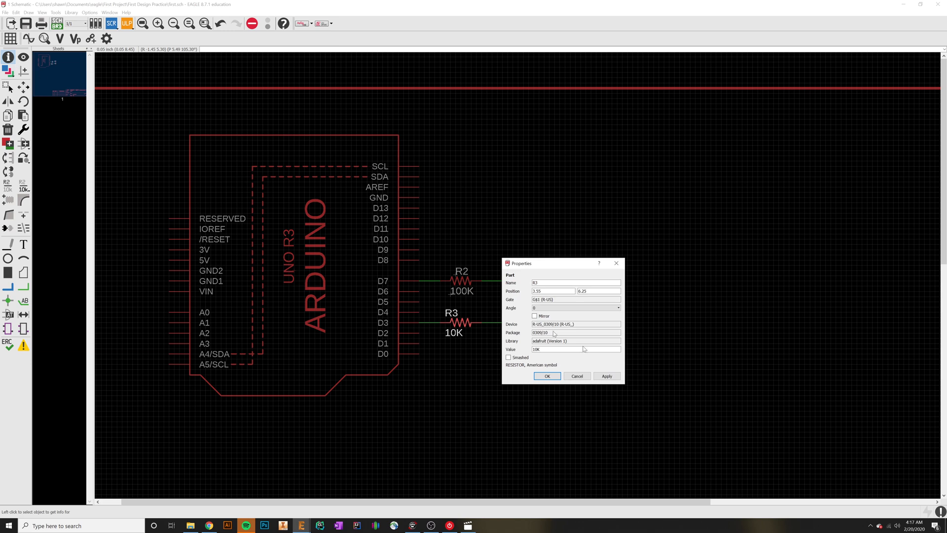
{"action": "left_click", "coordinate": [578, 375]}
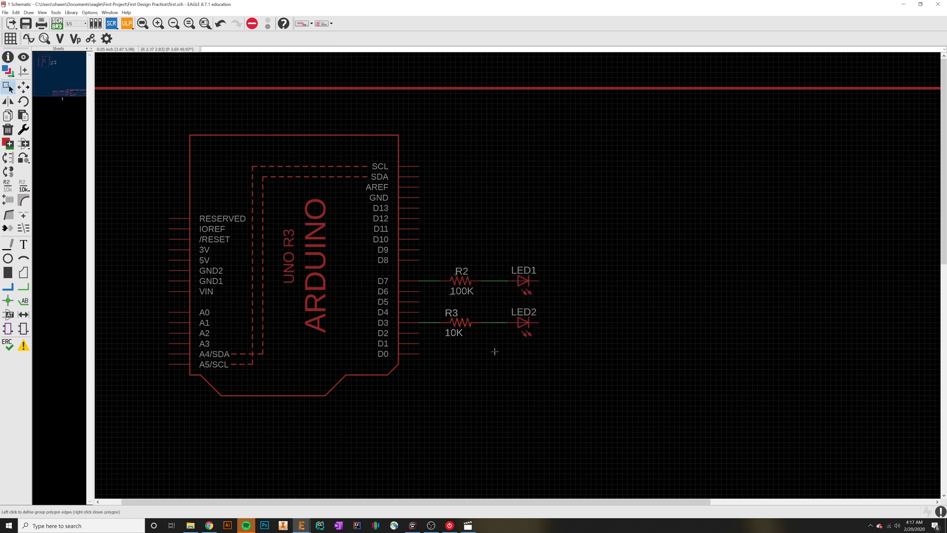
Compare the net properties of the R2–LED1 wire and the R3–LED2 wire with the Info tool, leaving them unedited
{"action": "left_click", "coordinate": [8, 57]}
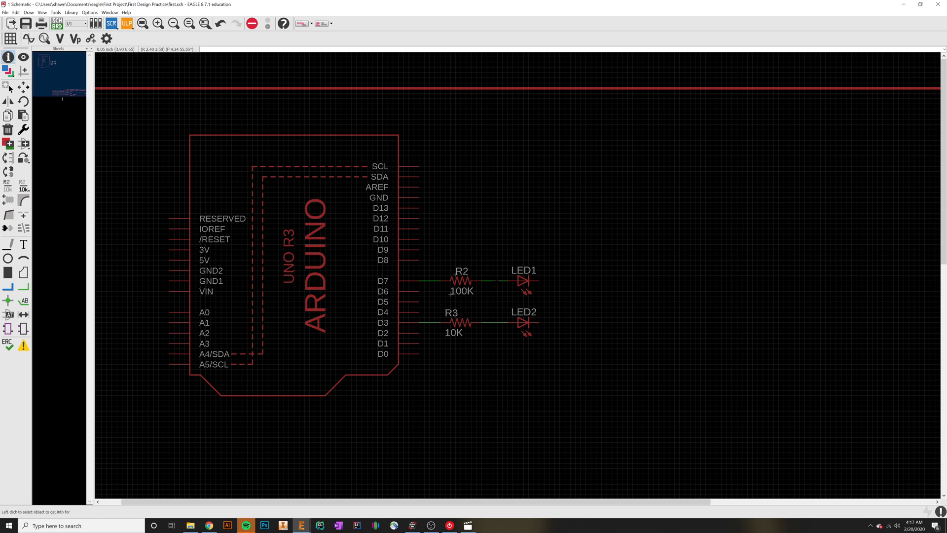
{"action": "left_click", "coordinate": [486, 280]}
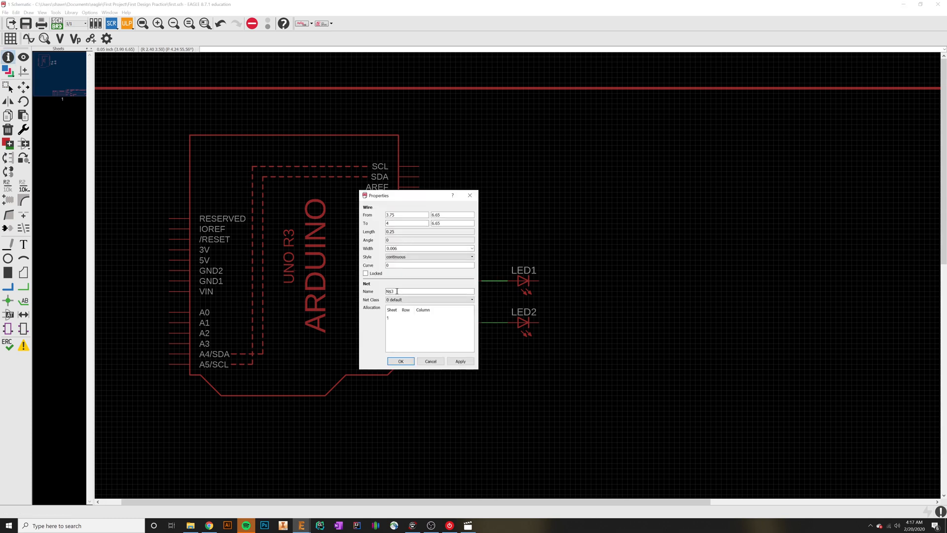
{"action": "left_click_drag", "start_coordinate": [396, 291], "coordinate": [389, 288]}
{"action": "left_click", "coordinate": [469, 195]}
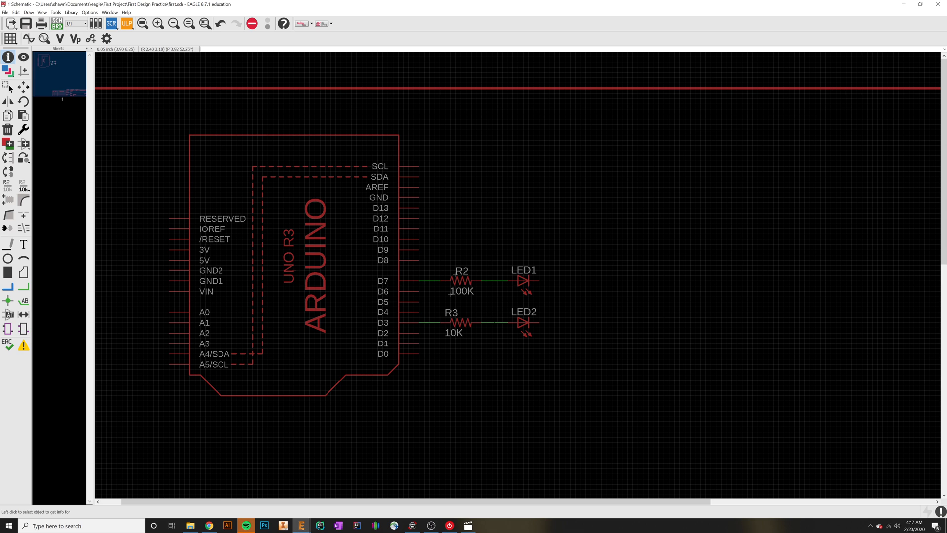
{"action": "left_click", "coordinate": [495, 323]}
{"action": "double_click", "coordinate": [395, 334]}
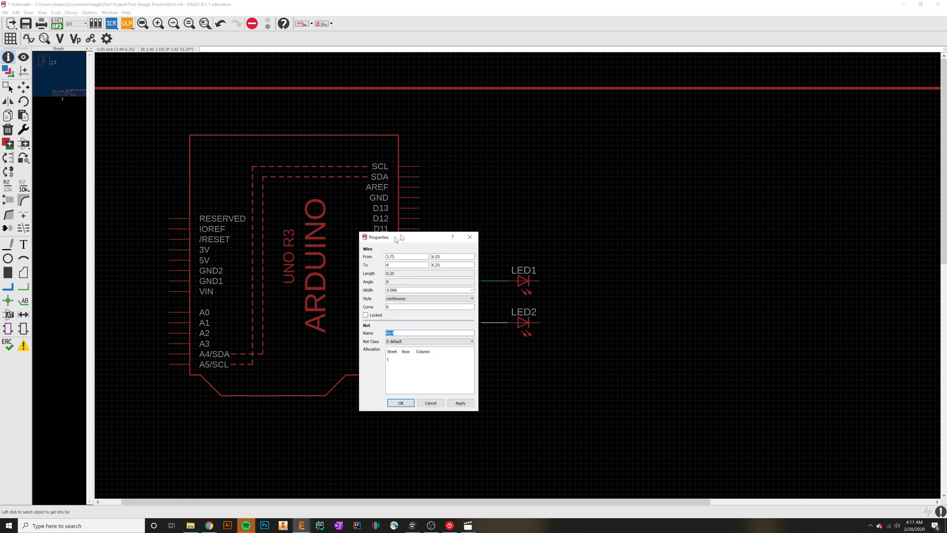
{"action": "left_click", "coordinate": [469, 237]}
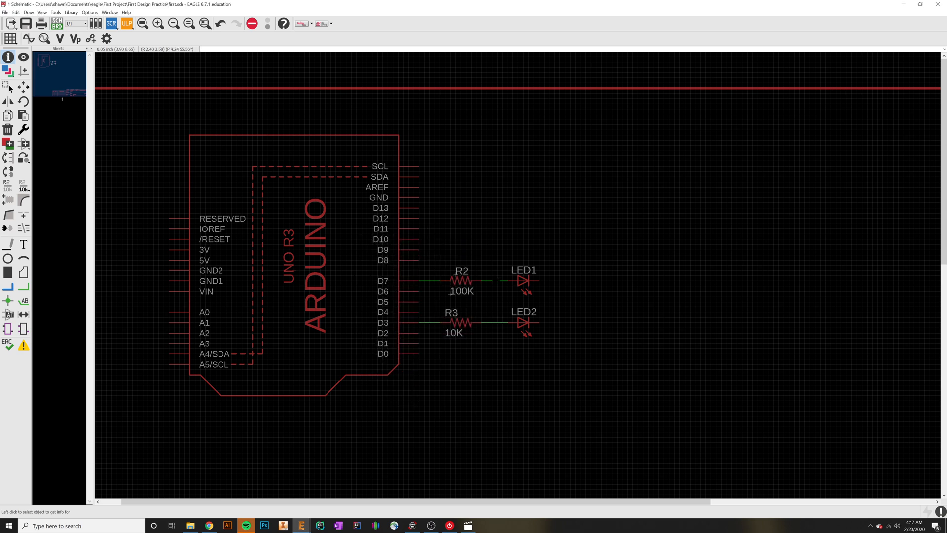
{"action": "left_click", "coordinate": [496, 281]}
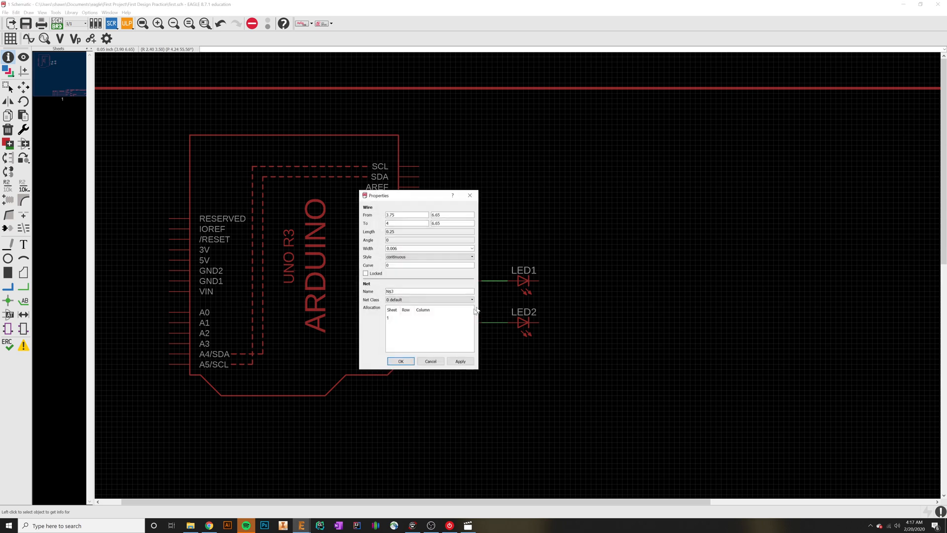
{"action": "left_click", "coordinate": [469, 195]}
{"action": "left_click", "coordinate": [499, 324]}
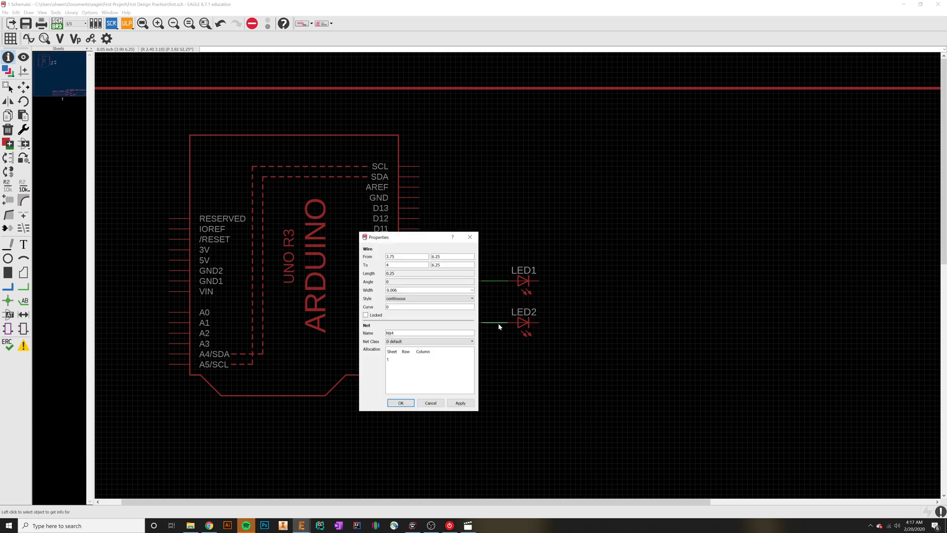
{"action": "left_click", "coordinate": [469, 237]}
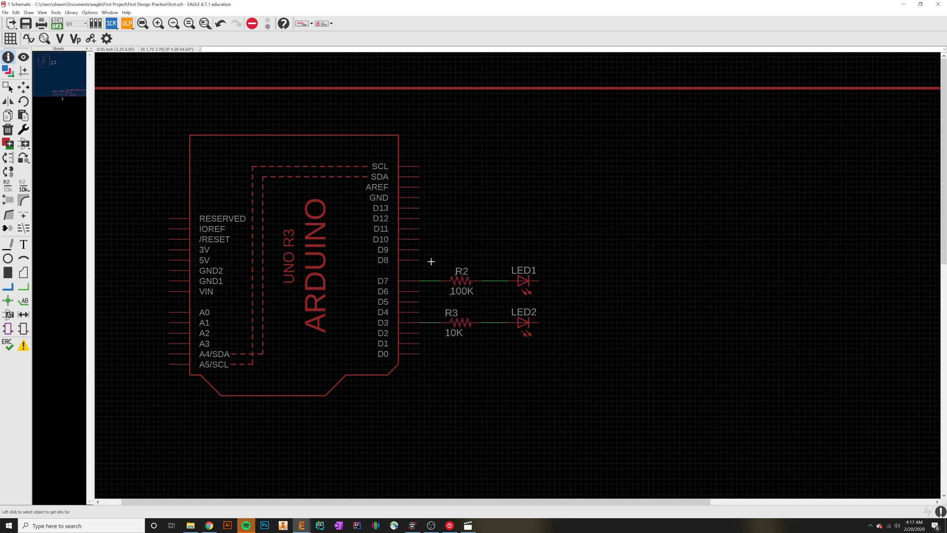
Draw a vertical net wire joining the R2–LED1 wire to the R3–LED2 wire and accept merging the two net segments
{"action": "left_click", "coordinate": [23, 286]}
{"action": "left_click", "coordinate": [481, 280]}
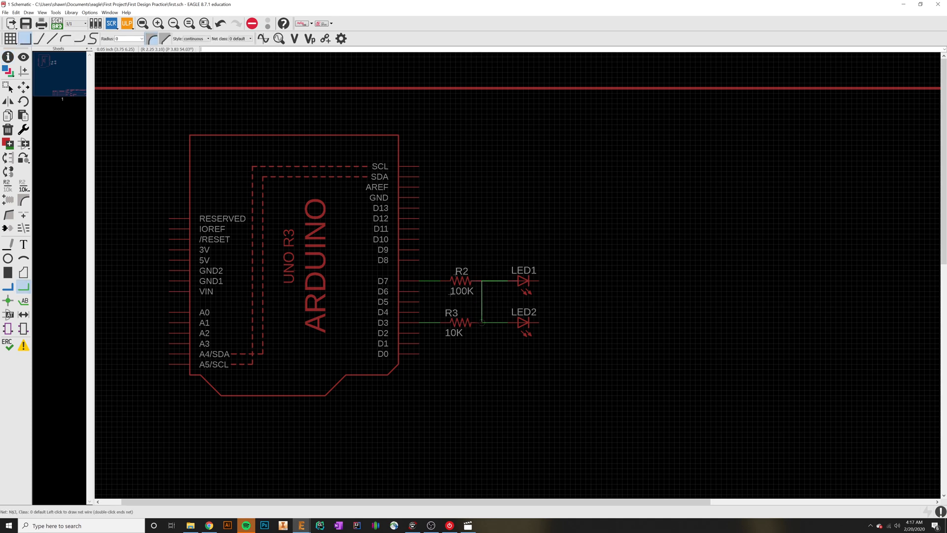
{"action": "left_click", "coordinate": [482, 323]}
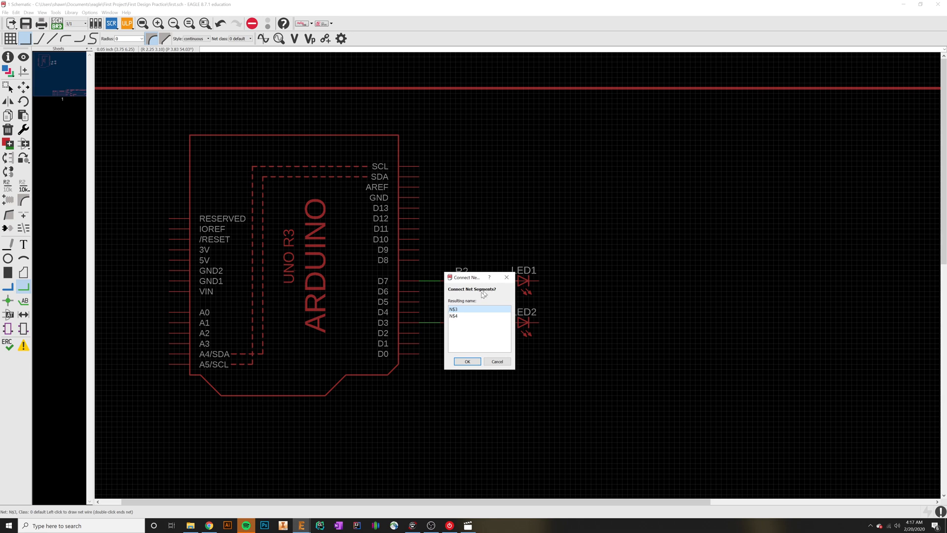
{"action": "left_click", "coordinate": [461, 316]}
{"action": "left_click", "coordinate": [472, 361]}
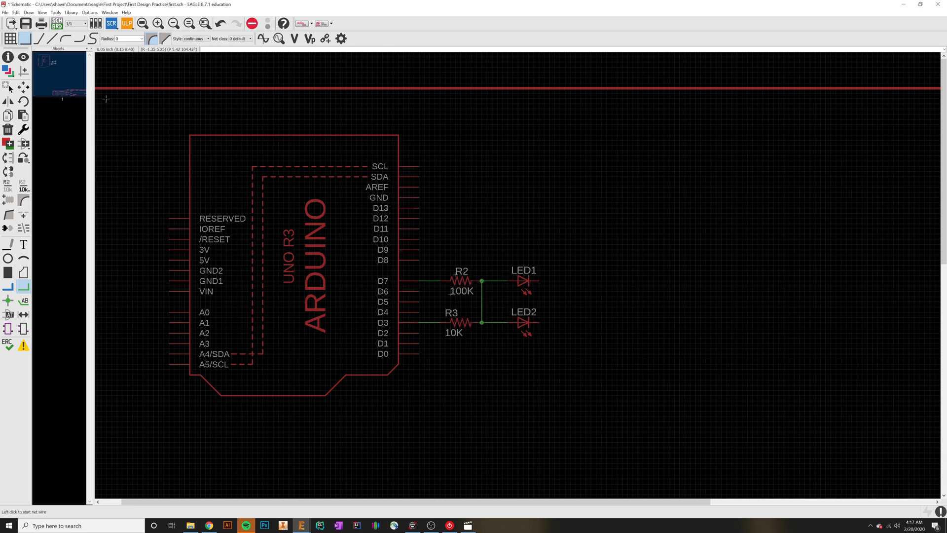
Inspect the net names of the LED2 and LED1 wires joined by the vertical wire with the Info tool
{"action": "left_click", "coordinate": [10, 59]}
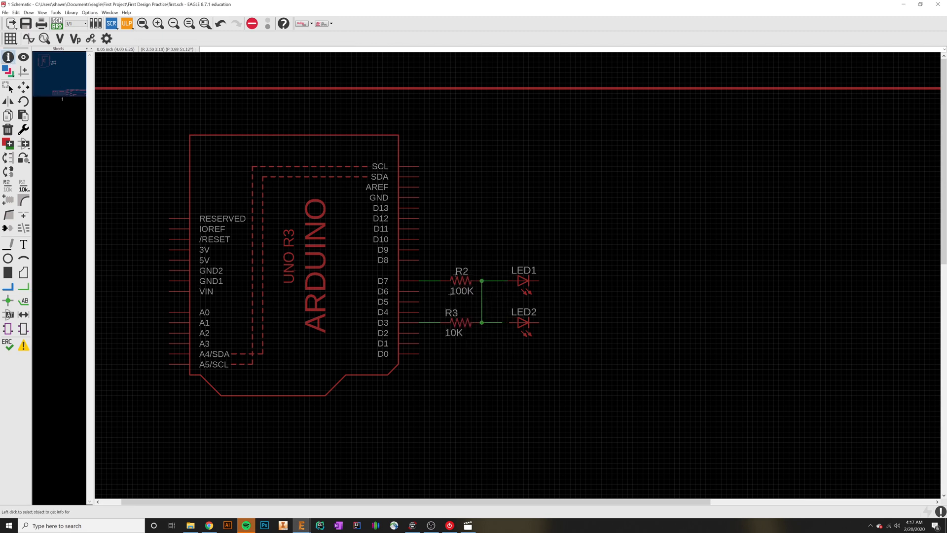
{"action": "left_click", "coordinate": [503, 323]}
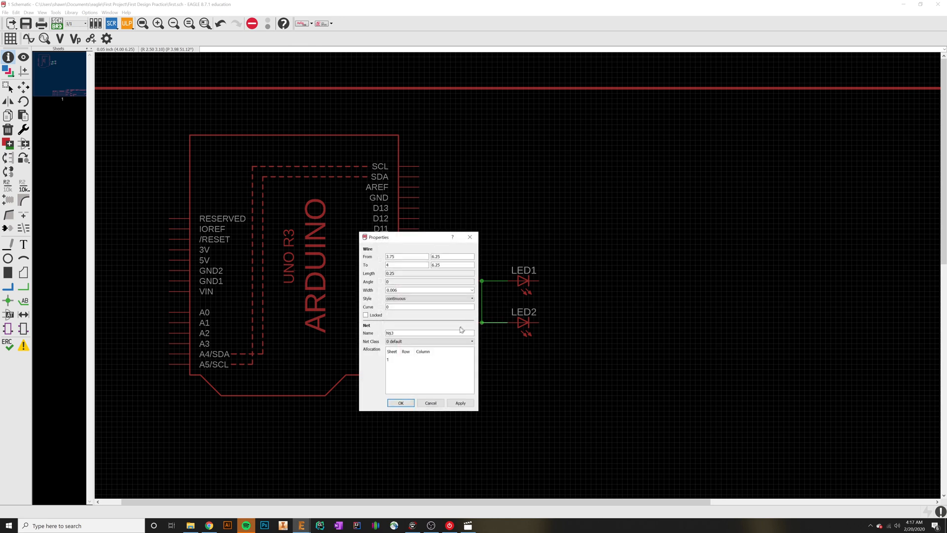
{"action": "left_click", "coordinate": [469, 237]}
{"action": "left_click", "coordinate": [498, 280]}
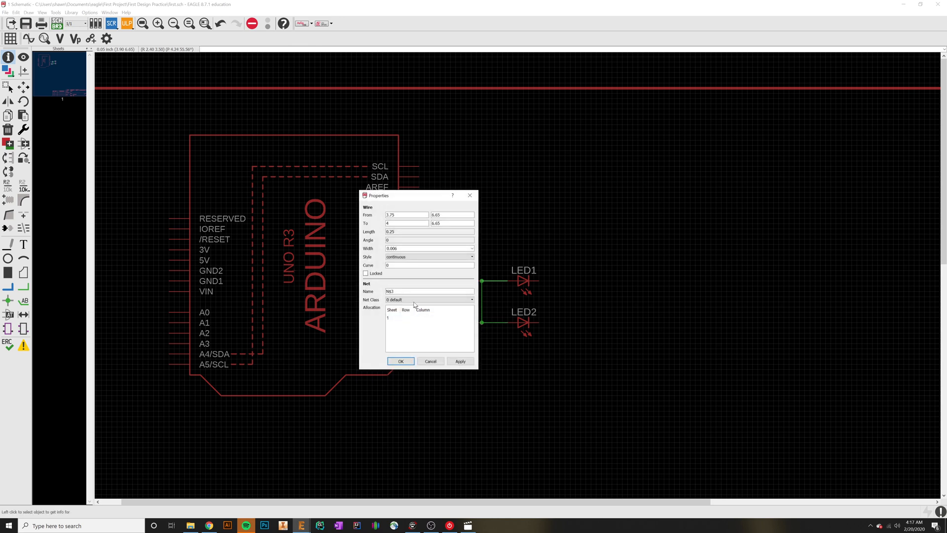
{"action": "left_click", "coordinate": [470, 194]}
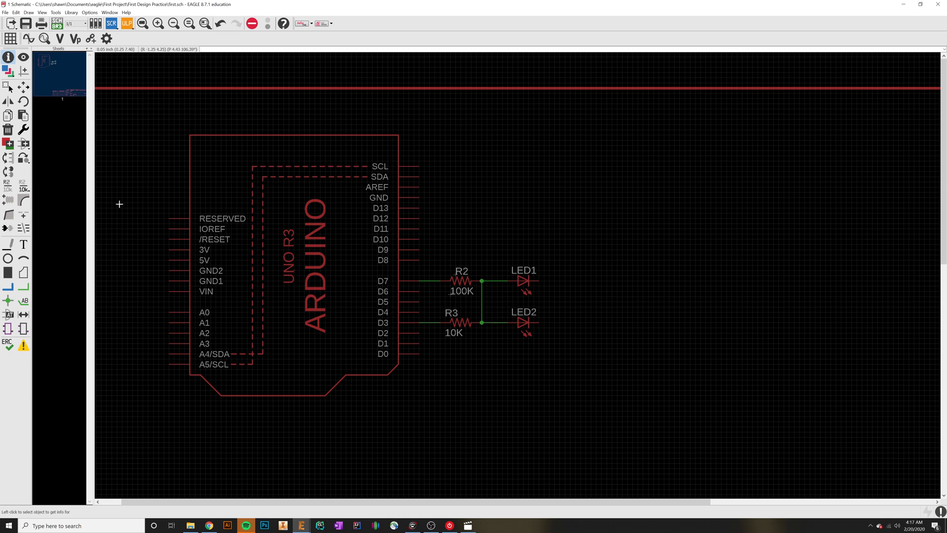
Delete the vertical net wire that joins the R2–LED1 and R3–LED2 wires
{"action": "left_click", "coordinate": [8, 129]}
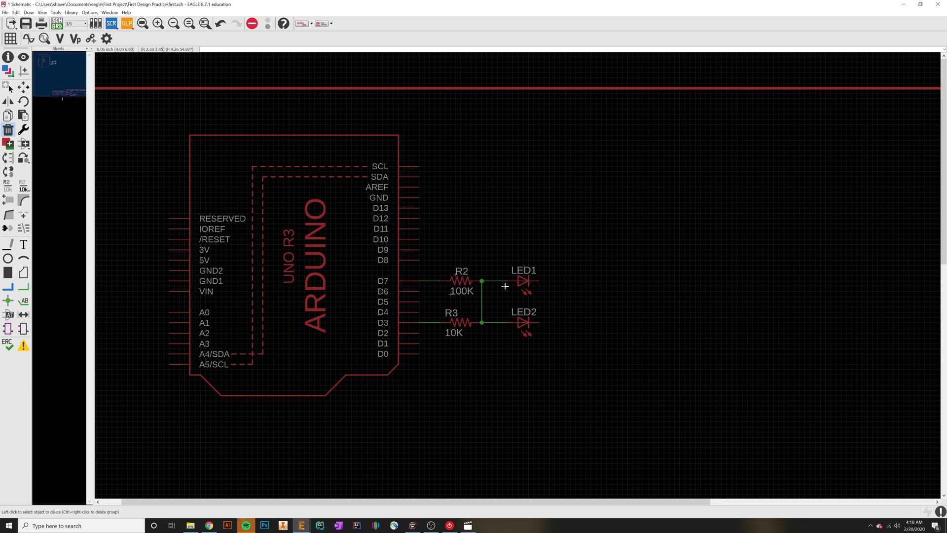
{"action": "left_click", "coordinate": [481, 304]}
Draw short horizontal net stubs from the free right-hand pins of LED2 and LED1 with the Net tool
{"action": "left_click", "coordinate": [28, 286]}
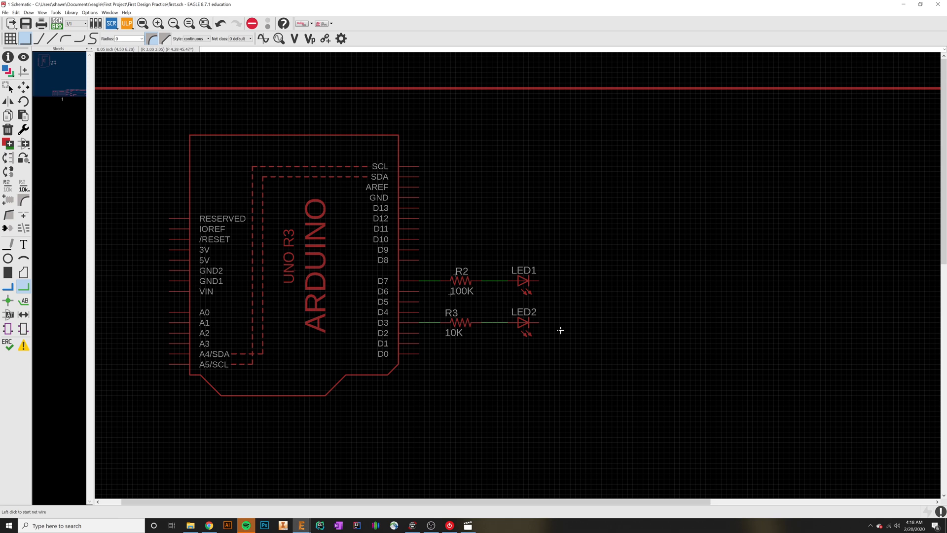
{"action": "left_click", "coordinate": [539, 323]}
{"action": "double_click", "coordinate": [560, 322]}
{"action": "left_click", "coordinate": [539, 280]}
{"action": "double_click", "coordinate": [539, 281]}
{"action": "left_click", "coordinate": [539, 280]}
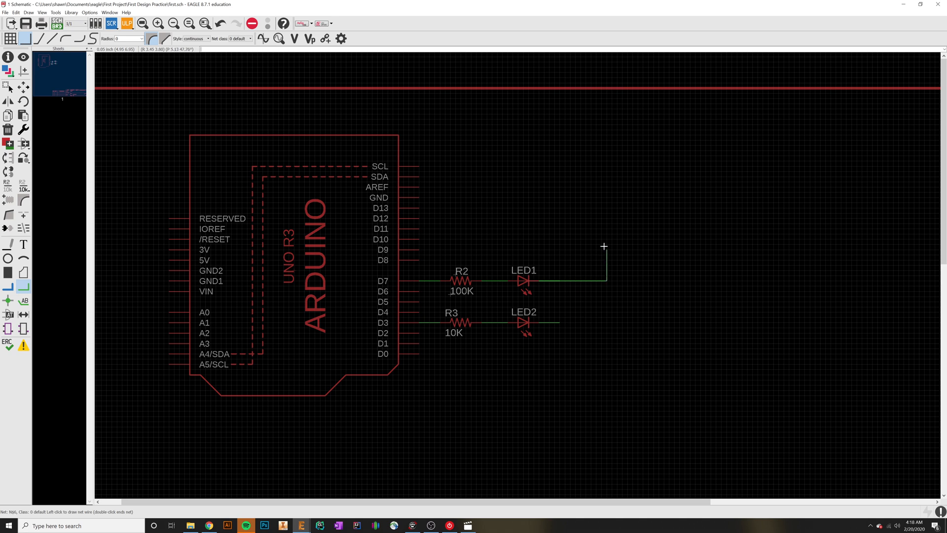
{"action": "key", "text": "Escape"}
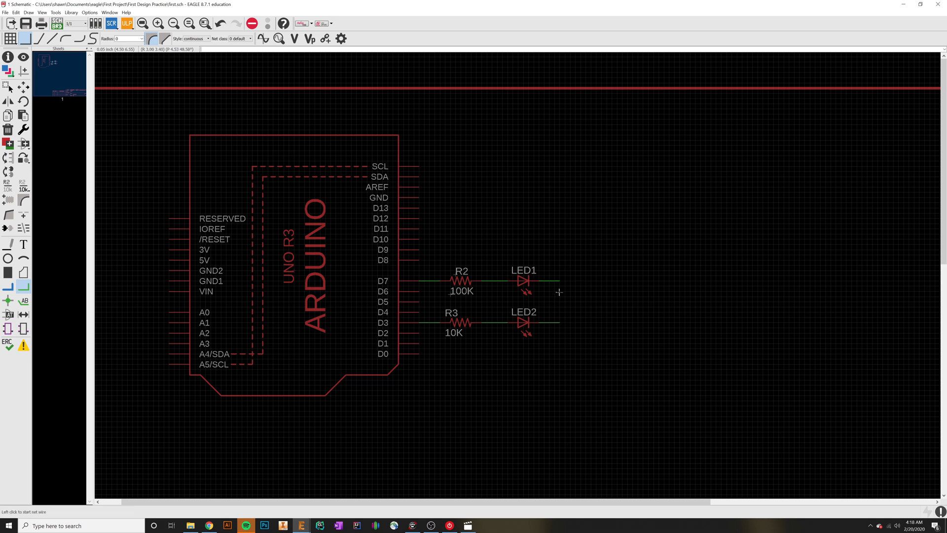
Add cross-reference labels of size 0.05 to the ends of the LED1 and LED2 net stubs
{"action": "left_click", "coordinate": [25, 307]}
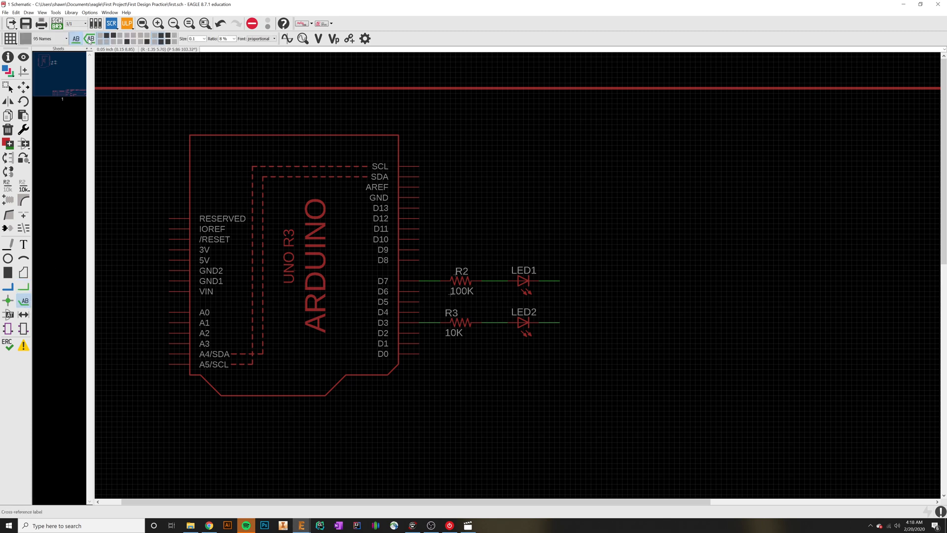
{"action": "left_click", "coordinate": [90, 39]}
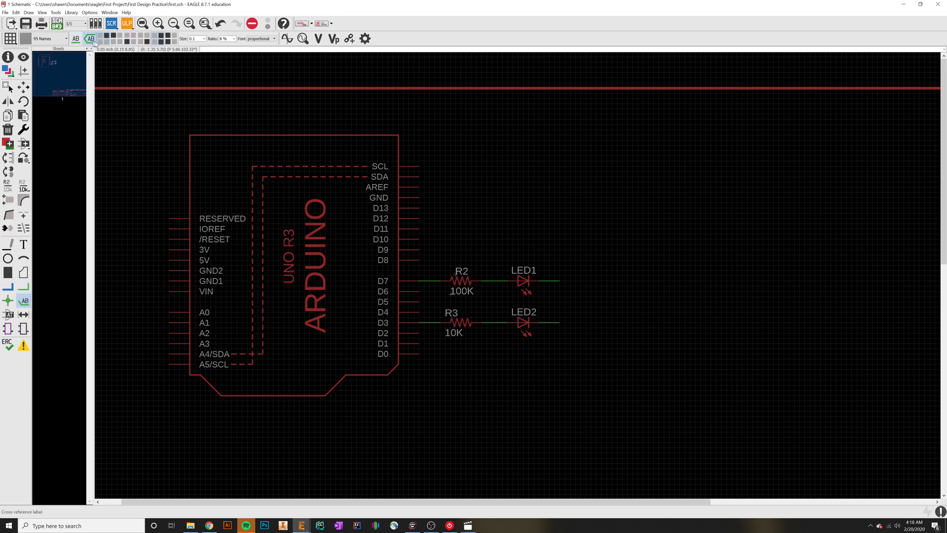
{"action": "left_click", "coordinate": [204, 38]}
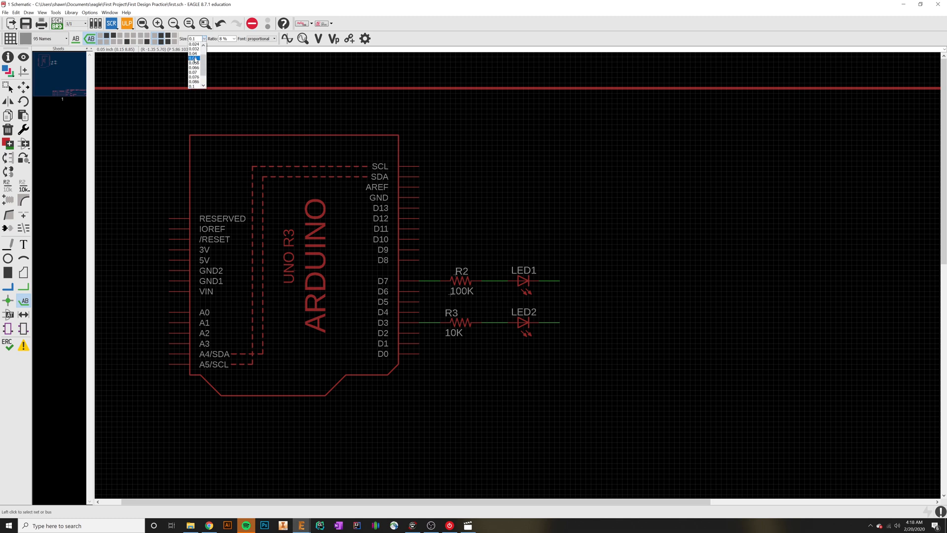
{"action": "left_click", "coordinate": [197, 58]}
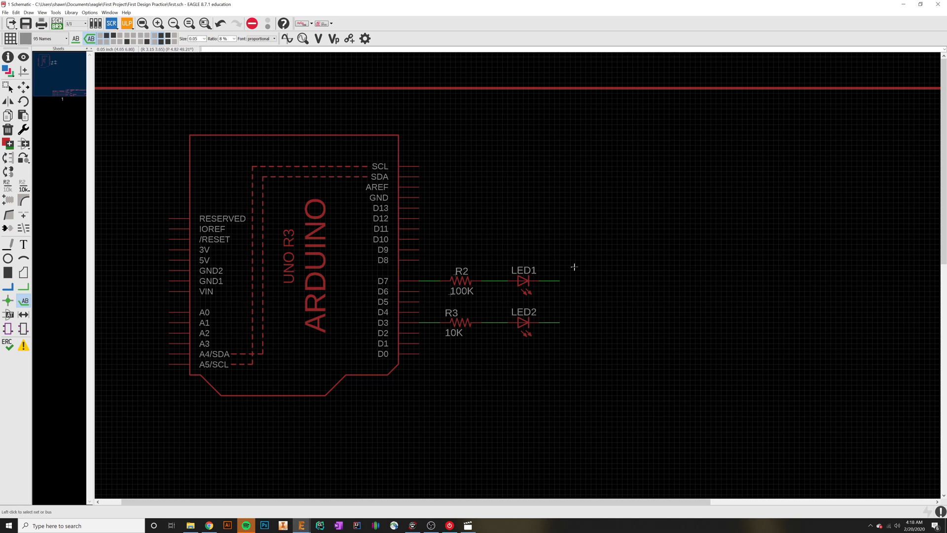
{"action": "left_click", "coordinate": [557, 280]}
{"action": "left_click", "coordinate": [556, 323]}
Rename the labelled net at LED1's free end to D7 with the Name tool
{"action": "left_click", "coordinate": [8, 185]}
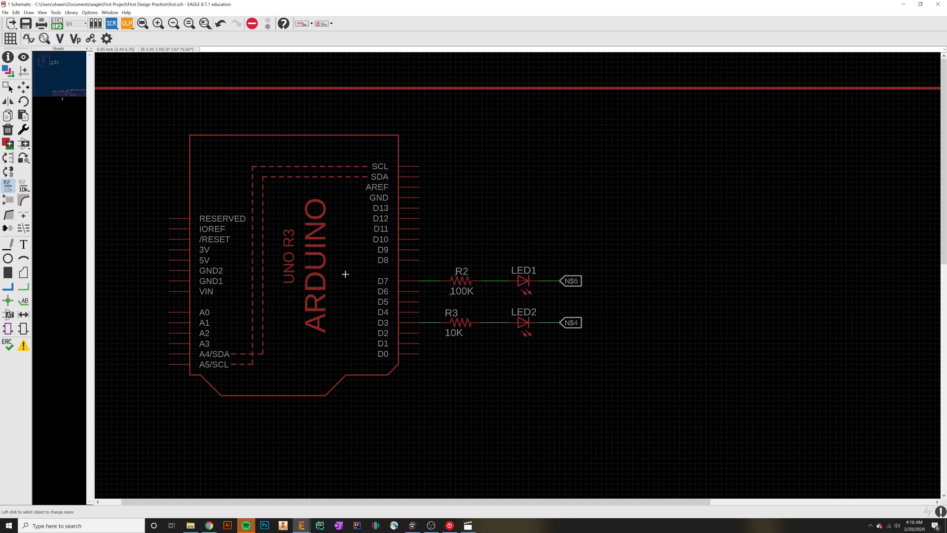
{"action": "left_click", "coordinate": [561, 281]}
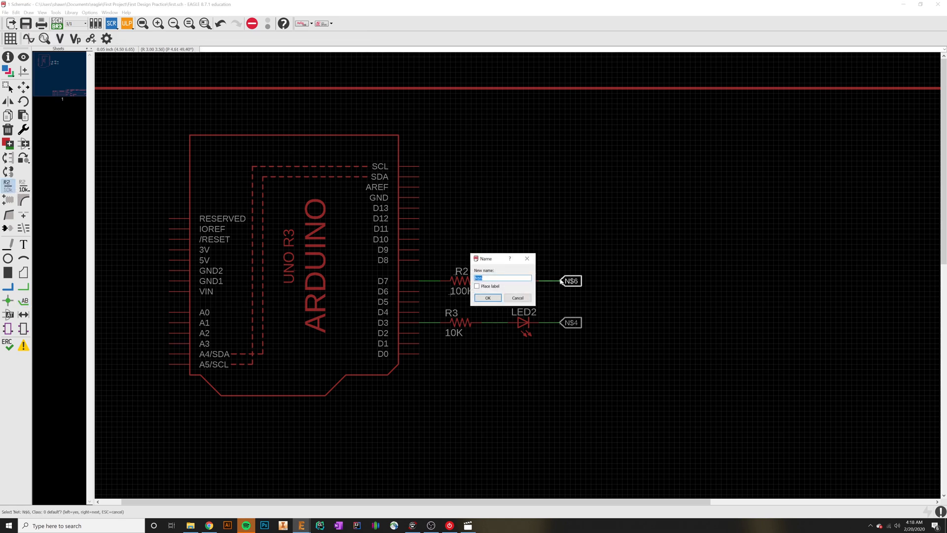
{"action": "type", "text": "D7"}
{"action": "key", "text": "Return"}
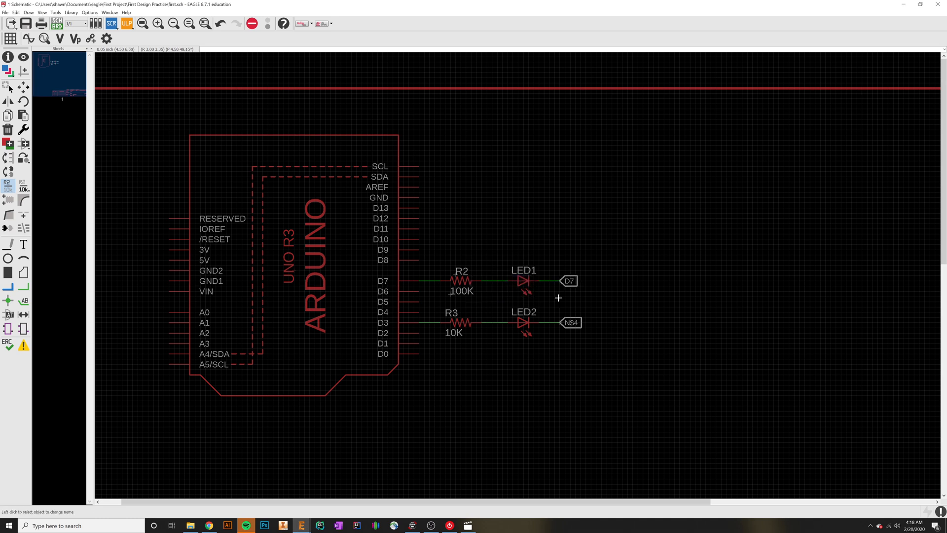
Rename the labelled net at LED2's free end to D7 and accept connecting it with the existing D7 net
{"action": "left_click", "coordinate": [563, 322]}
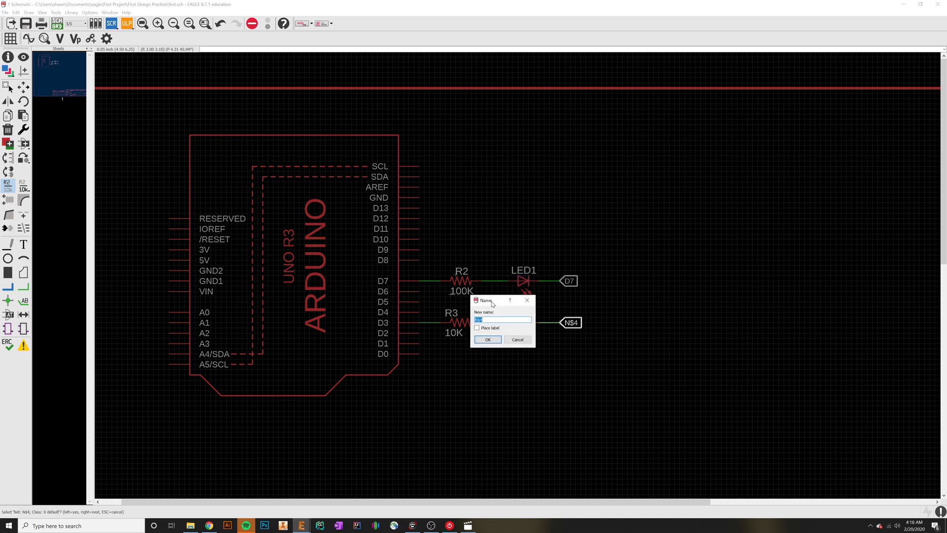
{"action": "left_click_drag", "start_coordinate": [491, 303], "coordinate": [703, 267]}
{"action": "type", "text": "D"}
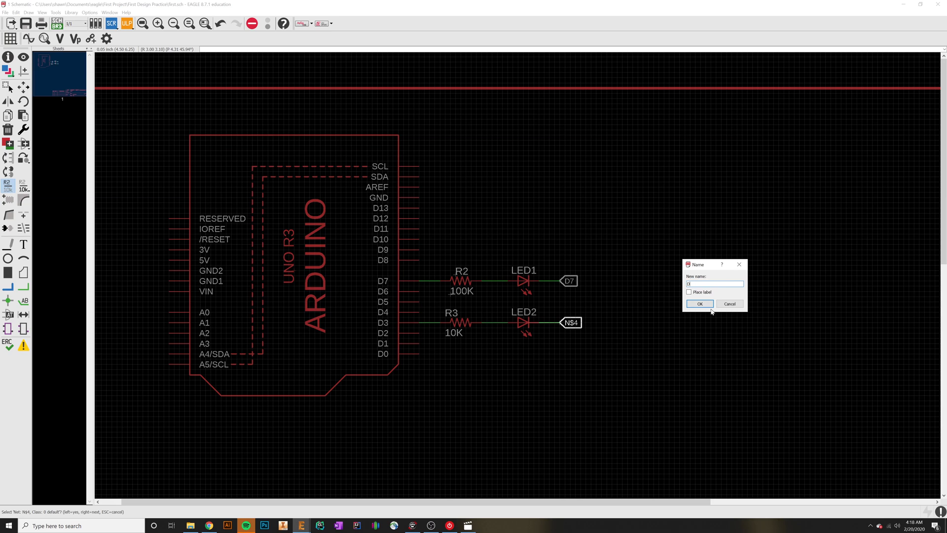
{"action": "type", "text": "7"}
{"action": "key", "text": "Return"}
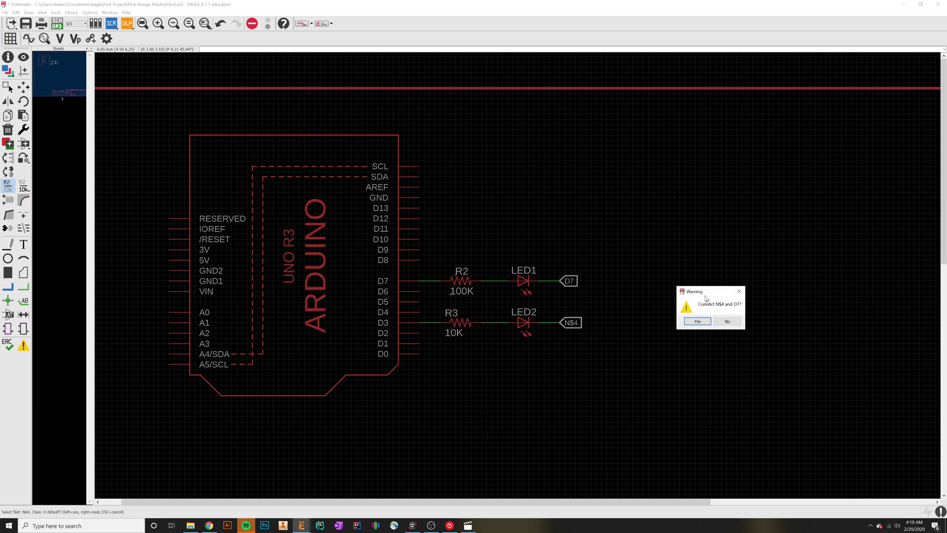
{"action": "left_click_drag", "start_coordinate": [706, 291], "coordinate": [680, 259]}
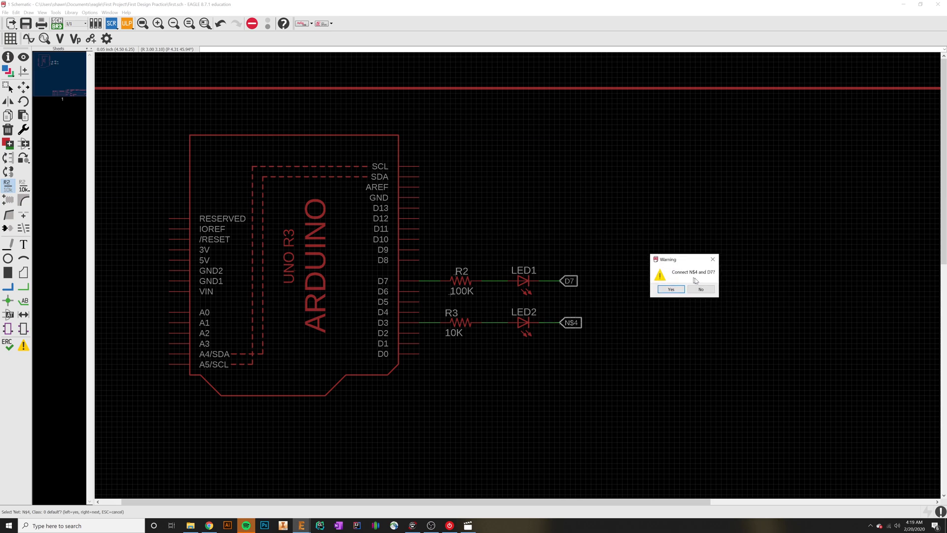
{"action": "left_click", "coordinate": [671, 289]}
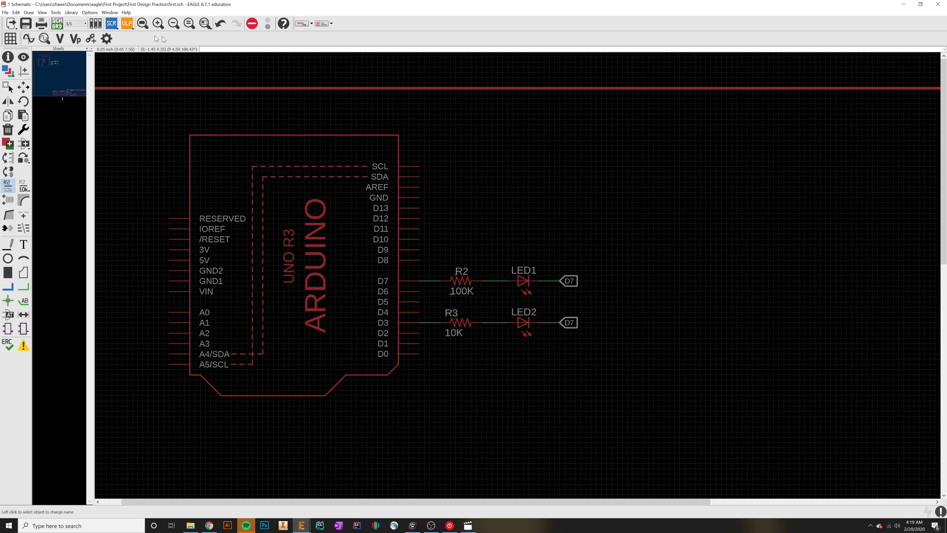
Highlight every segment of the D7 net by running the command show D7
{"action": "left_click", "coordinate": [218, 49]}
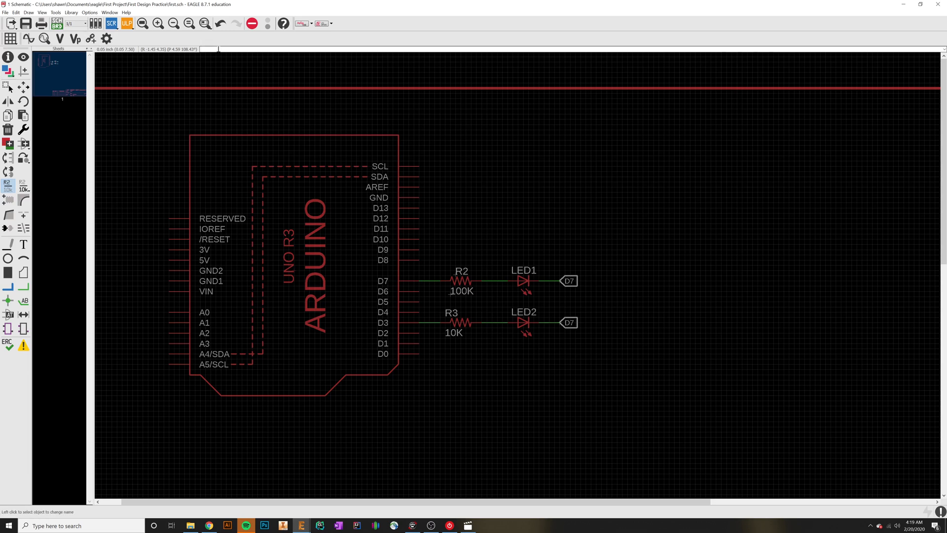
{"action": "type", "text": "show D7"}
{"action": "key", "text": "Return"}
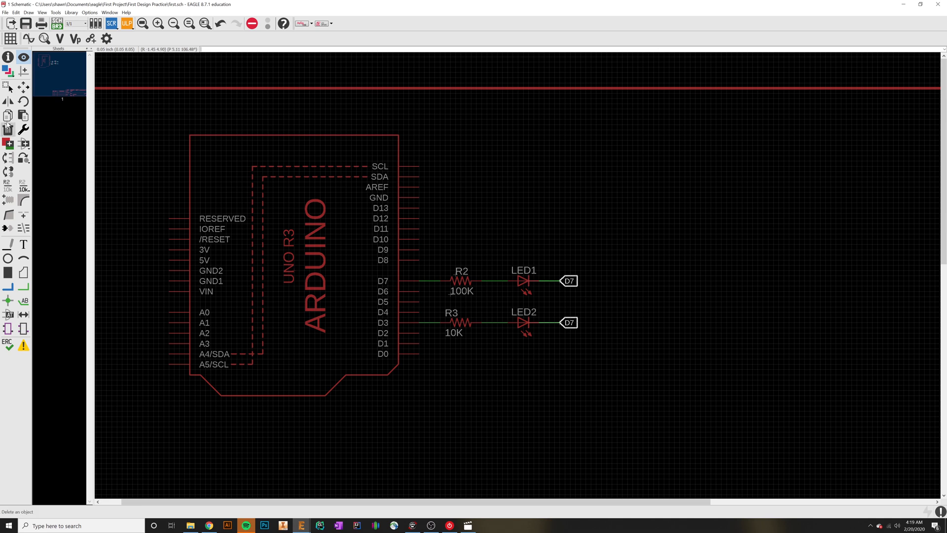
{"action": "left_click", "coordinate": [23, 87]}
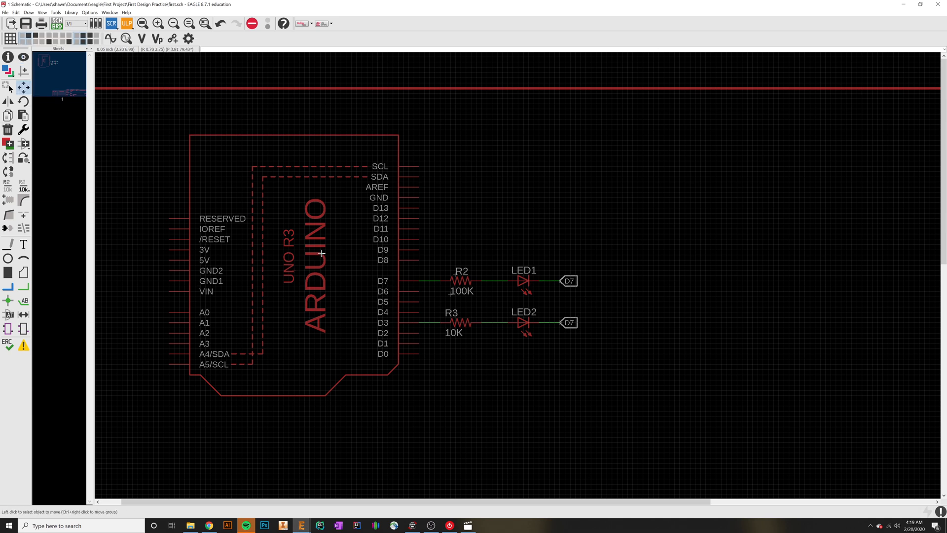
{"action": "left_click", "coordinate": [29, 287]}
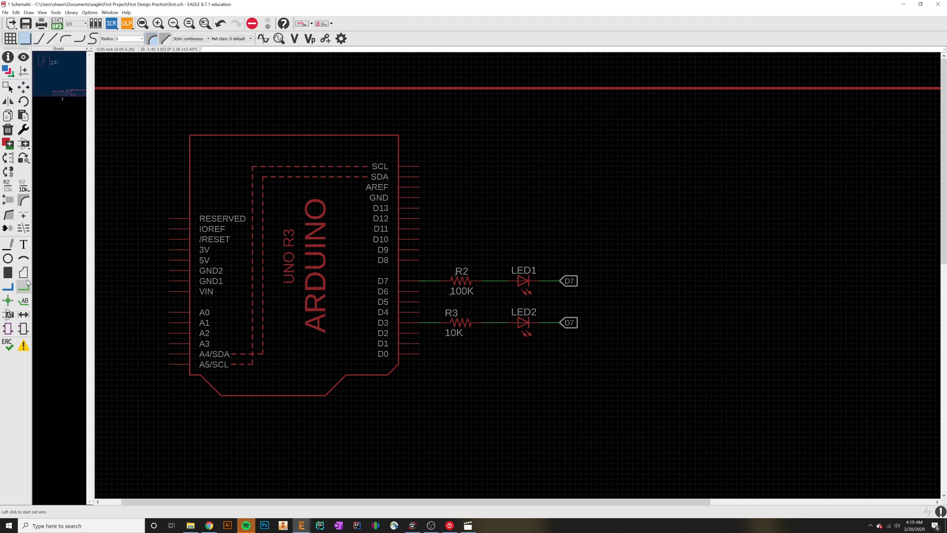
{"action": "left_click", "coordinate": [549, 280]}
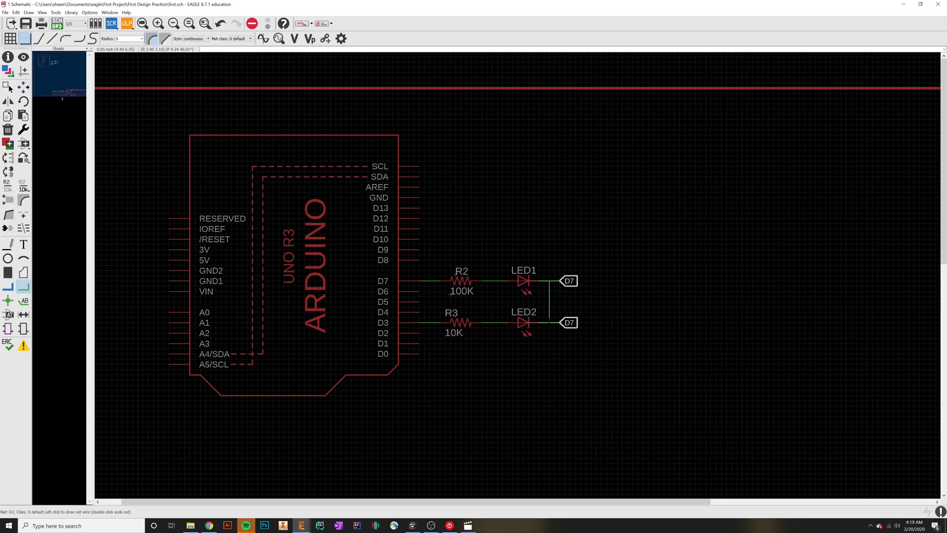
{"action": "key", "text": "Escape"}
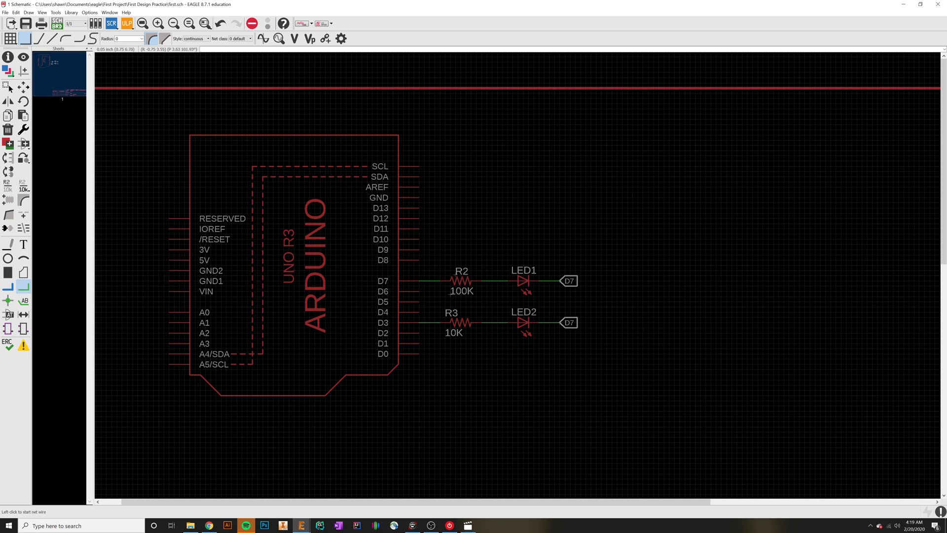
Draw a net joining the Arduino's GND2 and GND1 pins, continuing outward from GND1 and down to a free end beside the board
{"action": "left_click", "coordinate": [169, 270]}
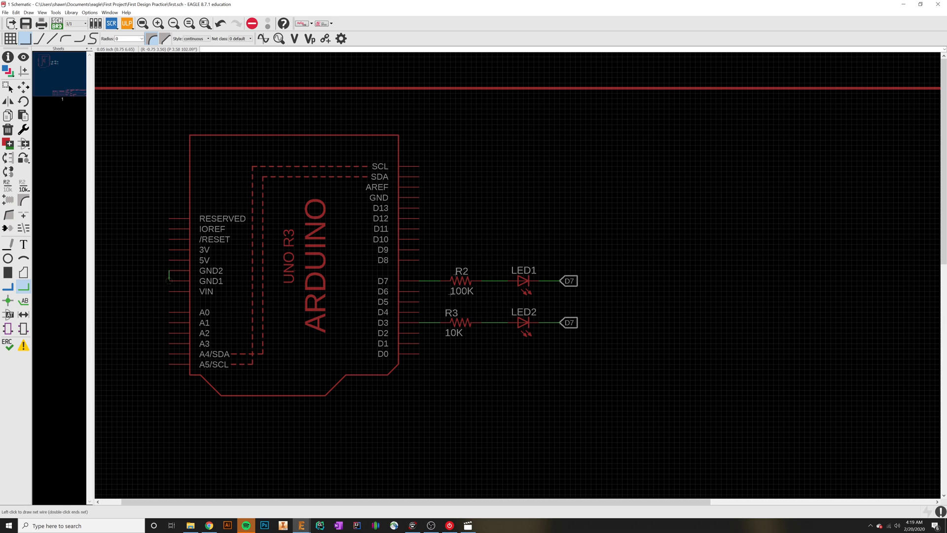
{"action": "left_click", "coordinate": [169, 280]}
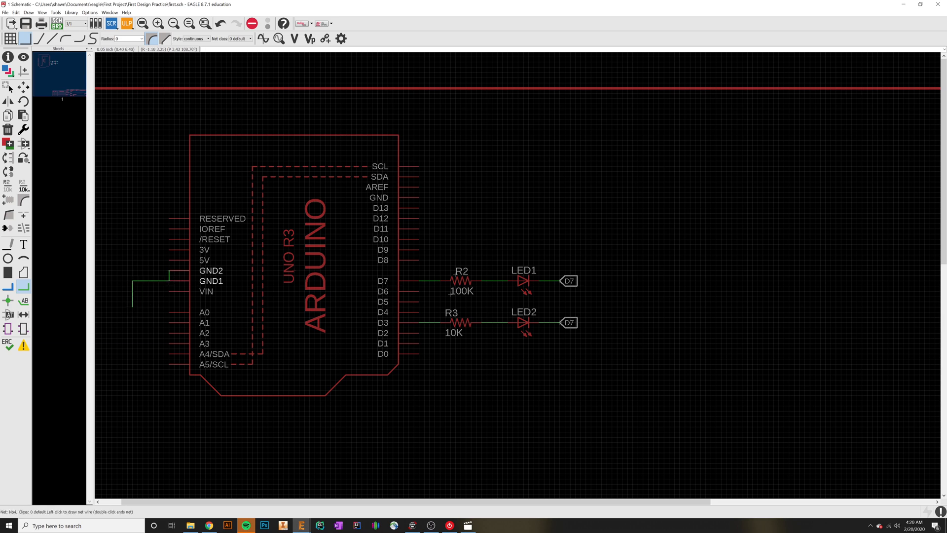
{"action": "double_click", "coordinate": [132, 306]}
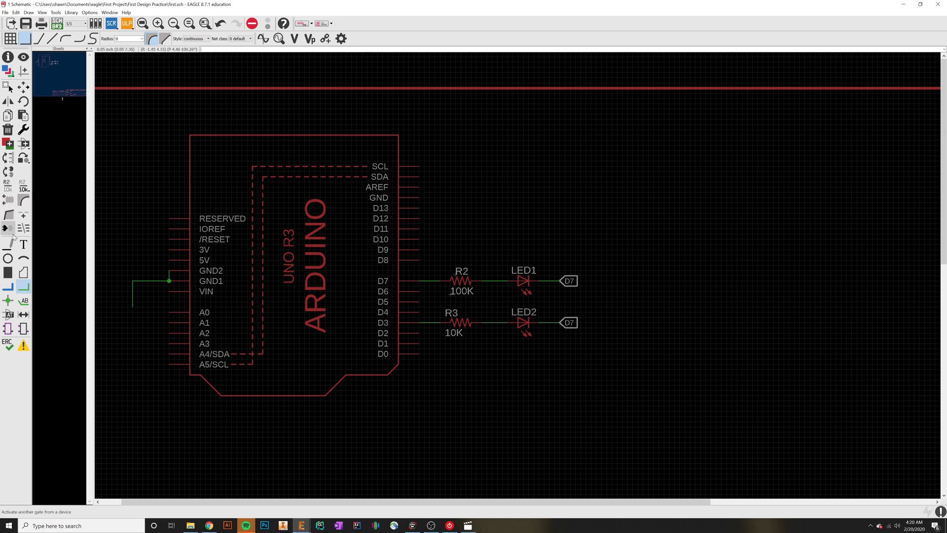
Delete the D7 cross-reference labels at the free ends of the LED1 and LED2 nets
{"action": "left_click", "coordinate": [8, 130]}
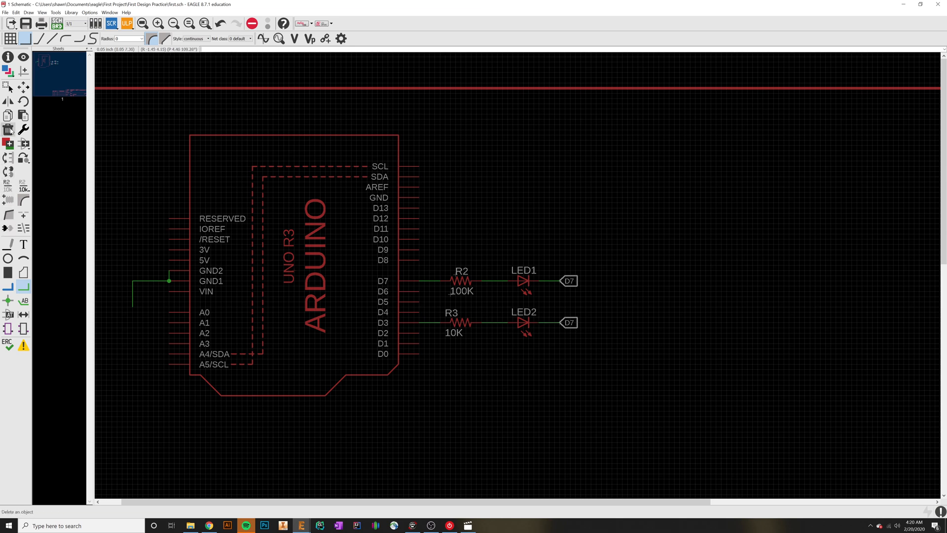
{"action": "left_click", "coordinate": [567, 323]}
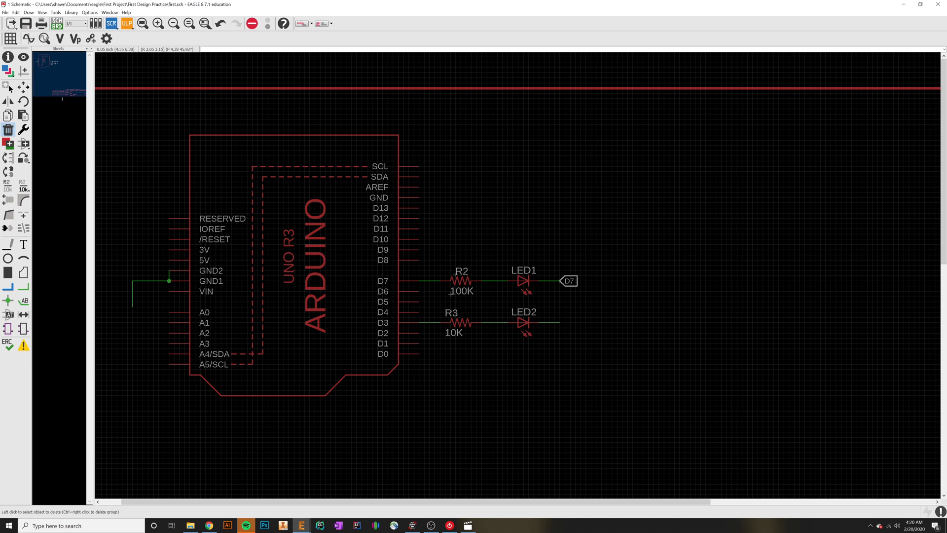
{"action": "left_click", "coordinate": [567, 281]}
Draw a net from LED1's free end straight down through LED2's free end, ending a short distance below LED2
{"action": "left_click", "coordinate": [23, 285]}
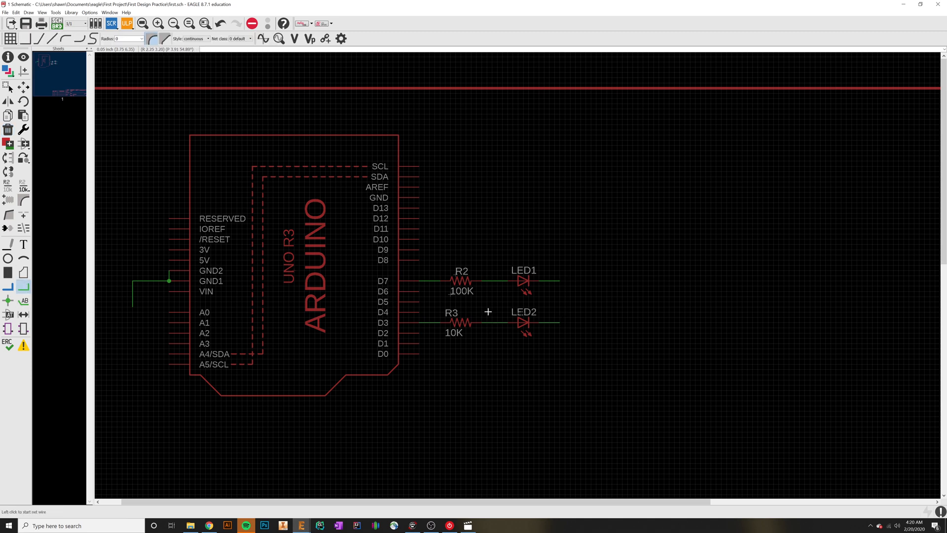
{"action": "left_click", "coordinate": [559, 280]}
{"action": "double_click", "coordinate": [559, 364]}
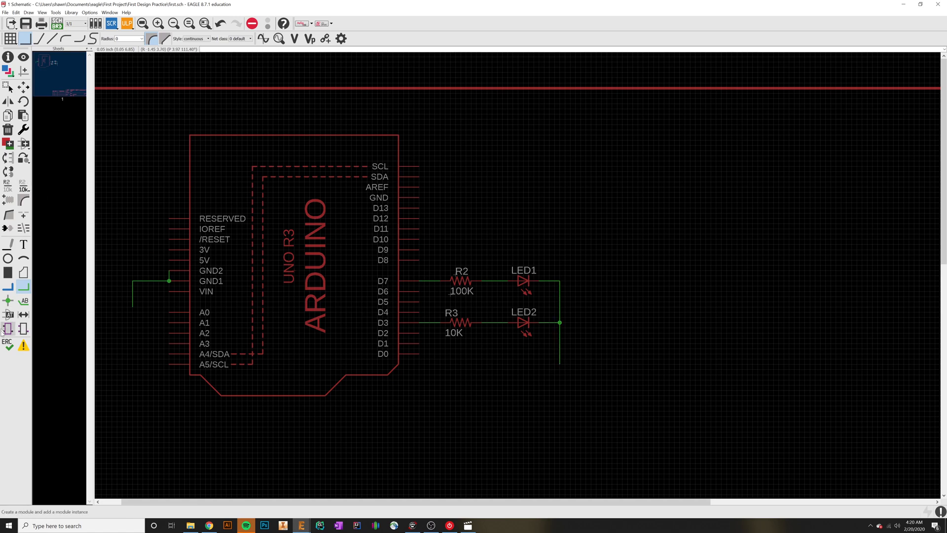
Add cross-reference labels of size 0.05 to the free ends of the shared LED net and the Arduino's GND1/GND2 net
{"action": "left_click", "coordinate": [24, 301]}
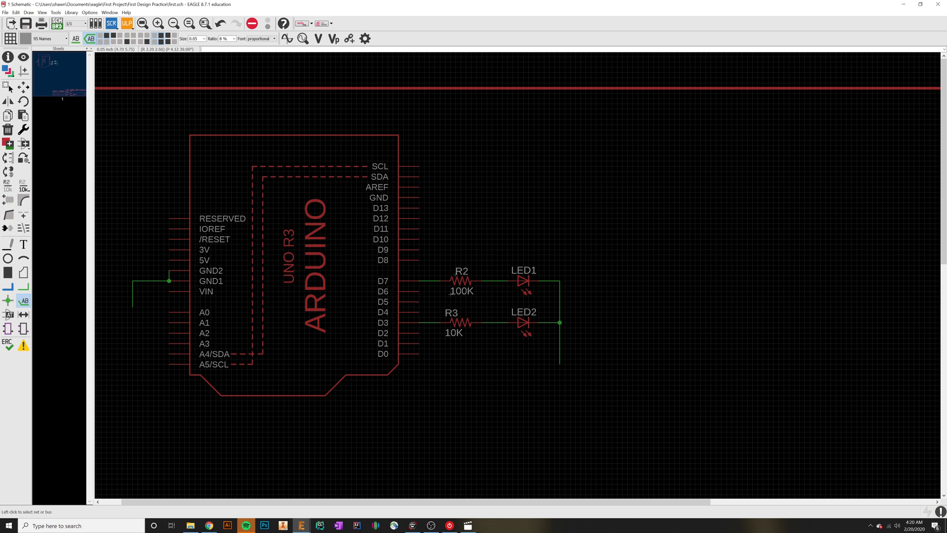
{"action": "left_click", "coordinate": [559, 362]}
{"action": "left_click", "coordinate": [561, 363]}
{"action": "left_click", "coordinate": [133, 305]}
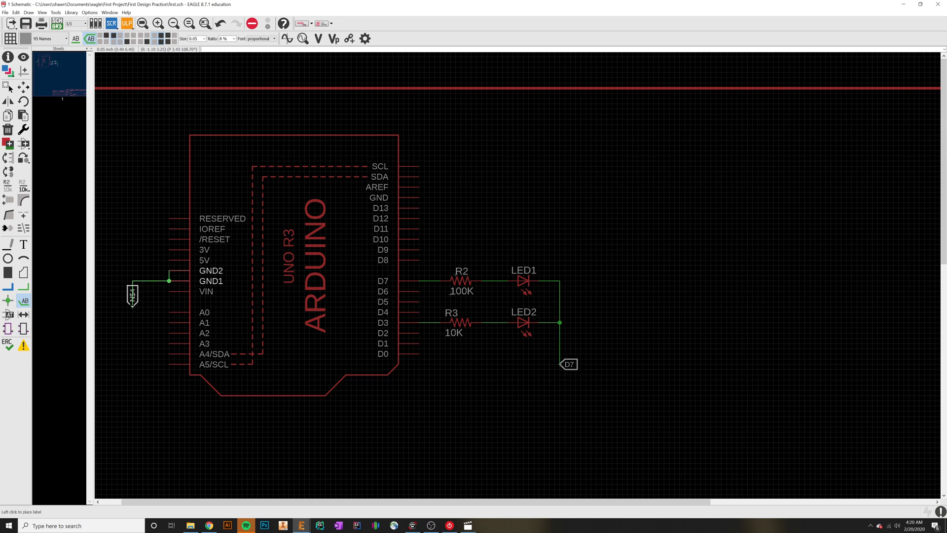
{"action": "left_click", "coordinate": [132, 306]}
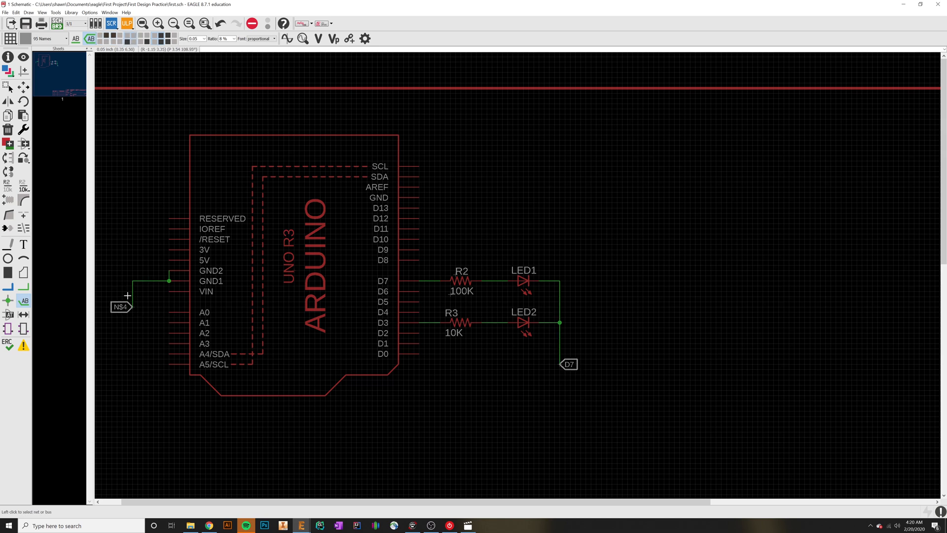
Rename the shared LED1 and LED2 net to GND with the Name tool
{"action": "left_click", "coordinate": [7, 185]}
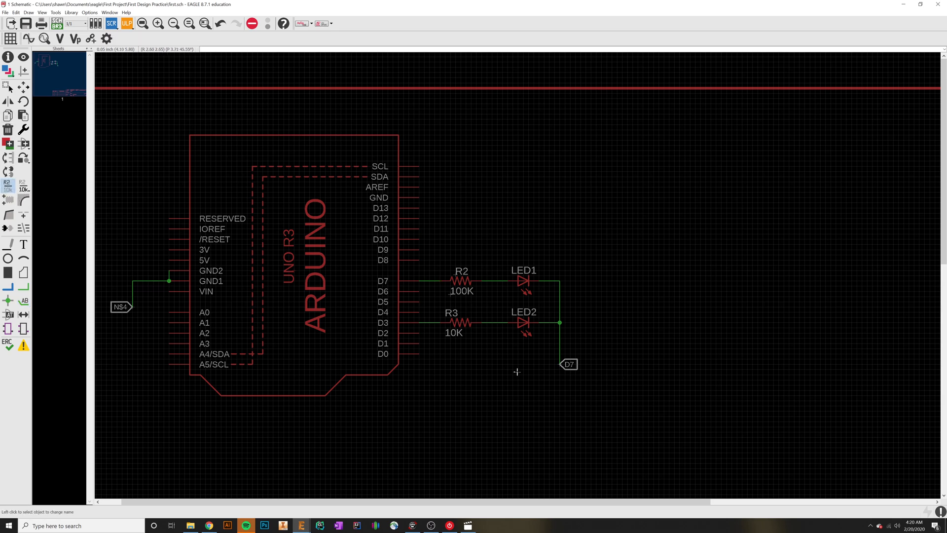
{"action": "left_click", "coordinate": [555, 366]}
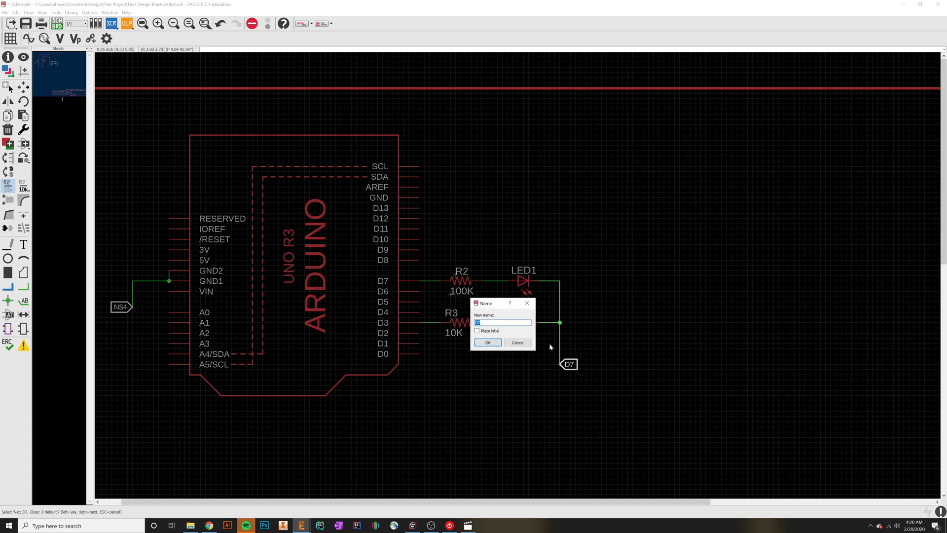
{"action": "type", "text": "GND"}
{"action": "key", "text": "Return"}
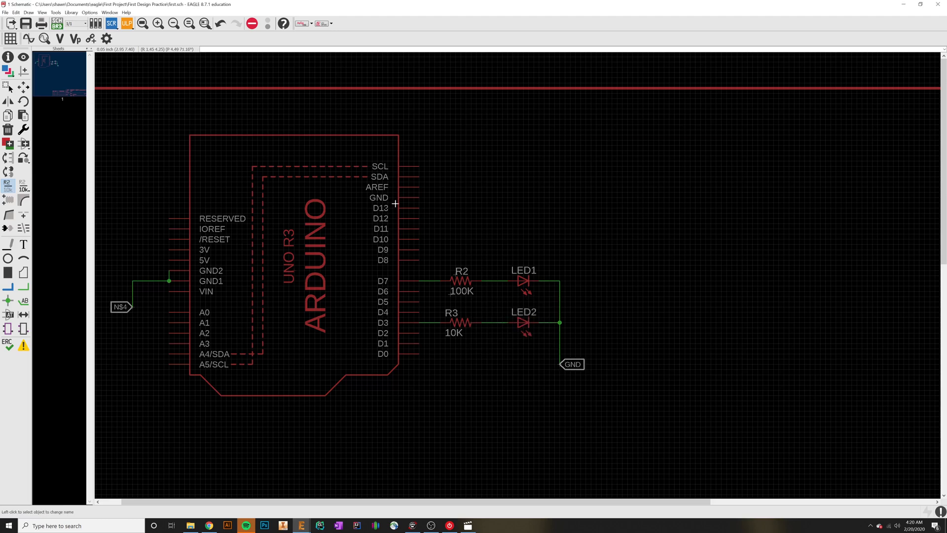
Rename the Arduino's GND1/GND2 net to GND and accept connecting it with the existing GND net
{"action": "left_click", "coordinate": [130, 306]}
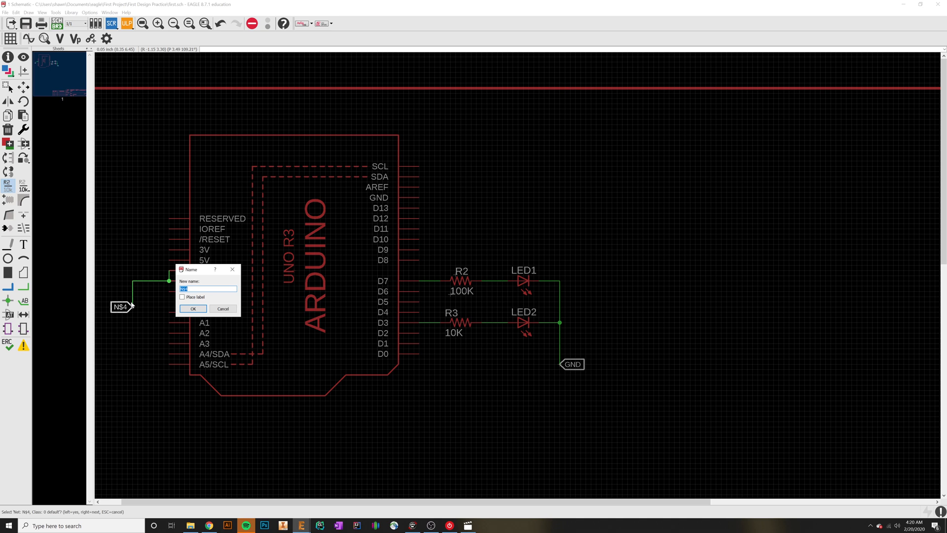
{"action": "type", "text": "GND"}
{"action": "key", "text": "Return"}
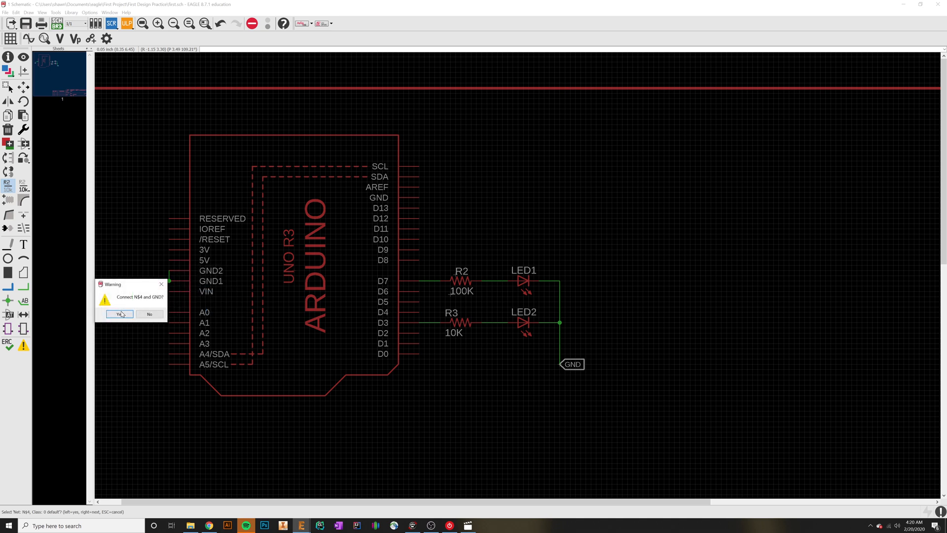
{"action": "left_click", "coordinate": [121, 315]}
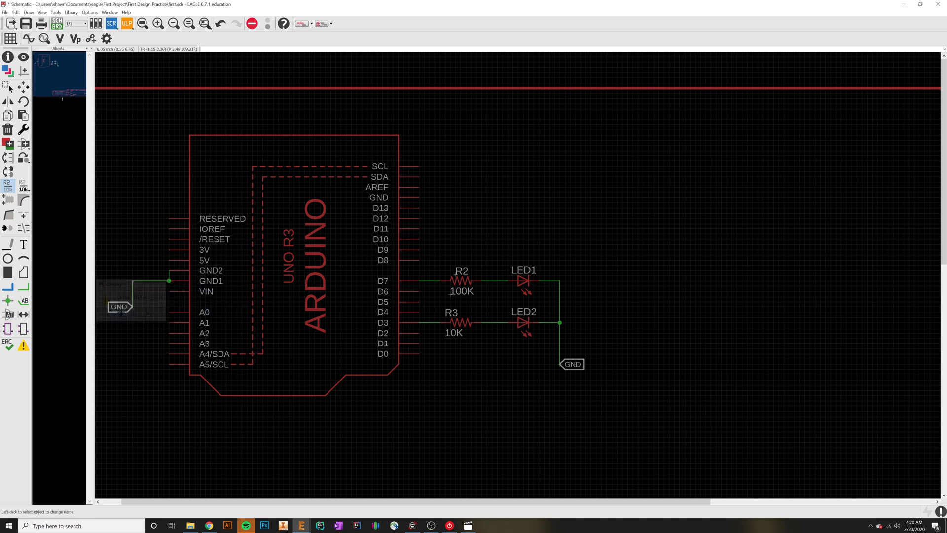
Highlight every segment of the GND net with the Show command and inspect both labelled ends
{"action": "left_click", "coordinate": [205, 49]}
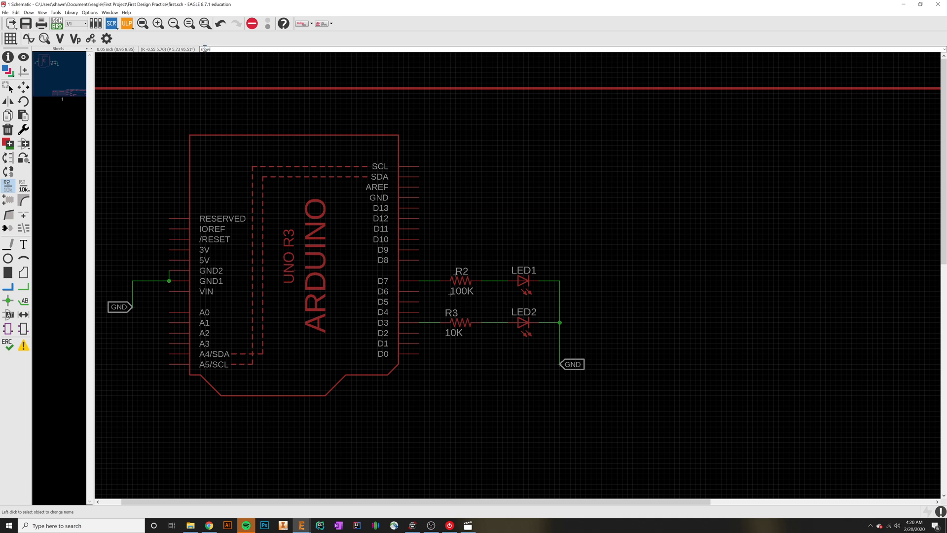
{"action": "key", "text": "Return"}
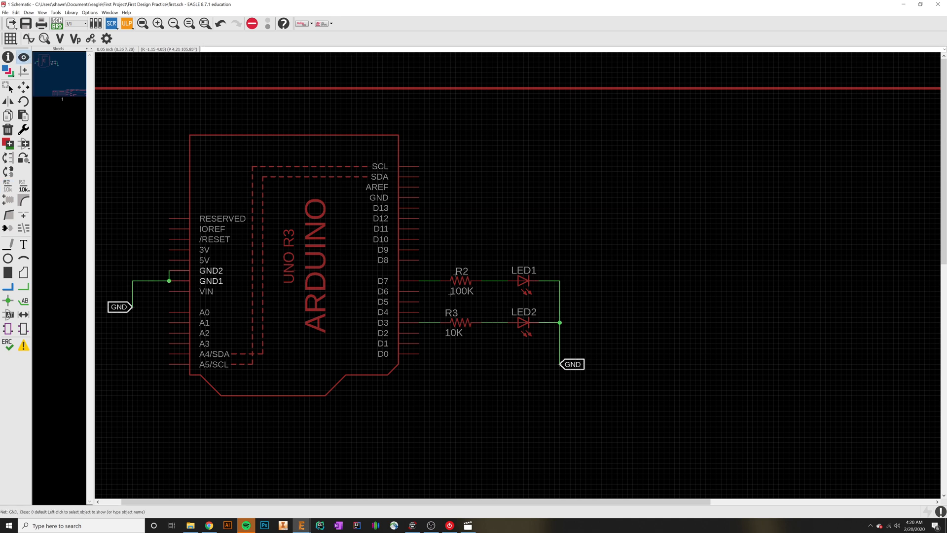
{"action": "scroll", "coordinate": [338, 361], "scroll_direction": "down", "scroll_amount": 3}
{"action": "middle_click_drag", "start_coordinate": [532, 327], "coordinate": [477, 323]}
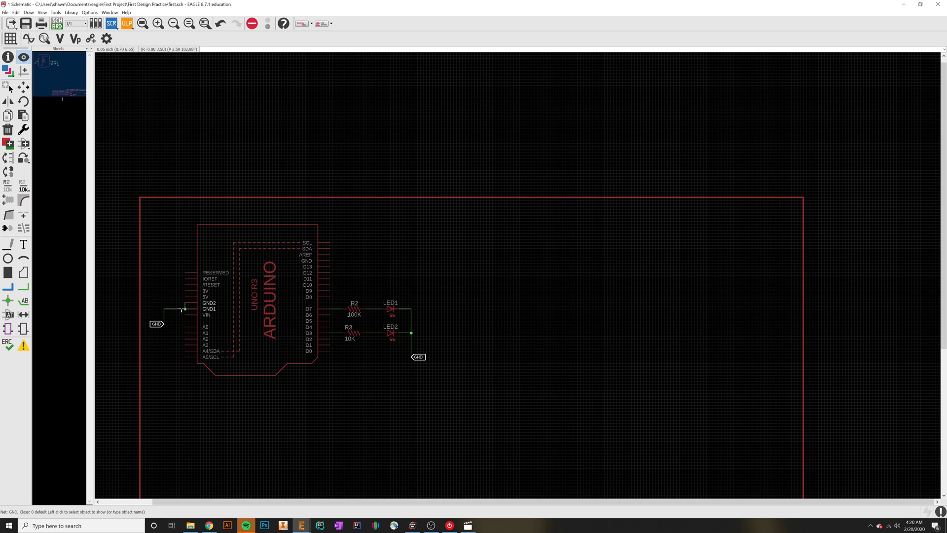
{"action": "scroll", "coordinate": [182, 303], "scroll_direction": "up", "scroll_amount": 2}
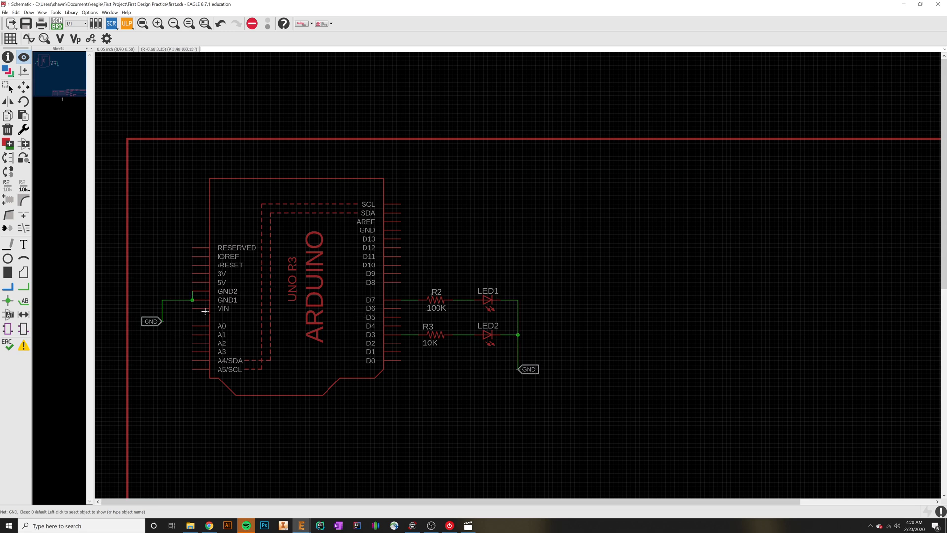
{"action": "scroll", "coordinate": [350, 370], "scroll_direction": "up", "scroll_amount": 2}
{"action": "middle_click_drag", "start_coordinate": [311, 357], "coordinate": [397, 344]}
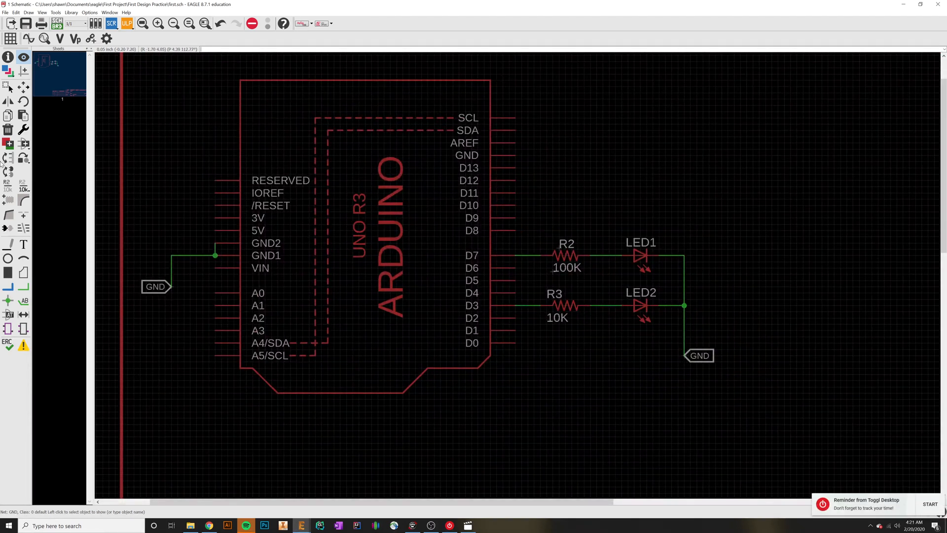
Start adding a part, clear the led search filter, and expand the supply0 library of supply symbols
{"action": "left_click", "coordinate": [25, 144]}
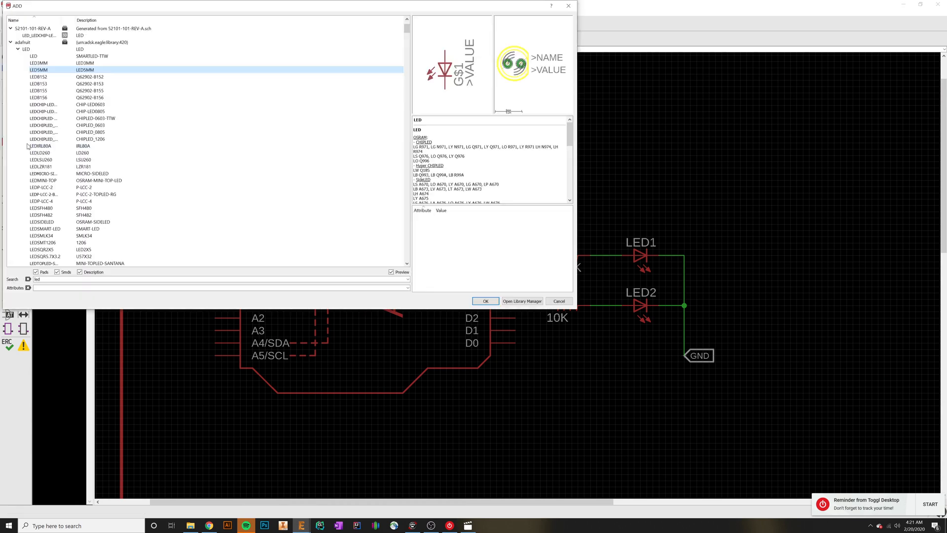
{"action": "left_click_drag", "start_coordinate": [41, 279], "coordinate": [7, 278]}
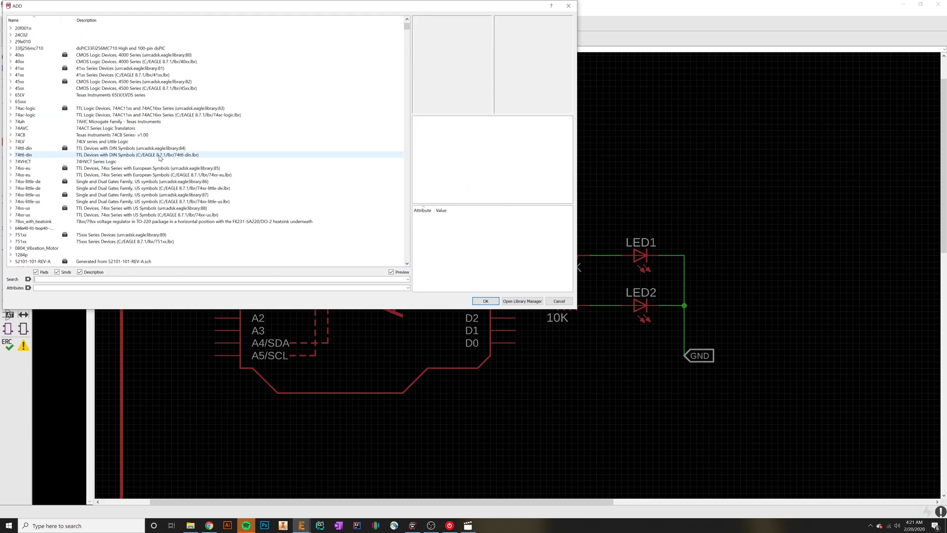
{"action": "left_click_drag", "start_coordinate": [407, 27], "coordinate": [407, 186]}
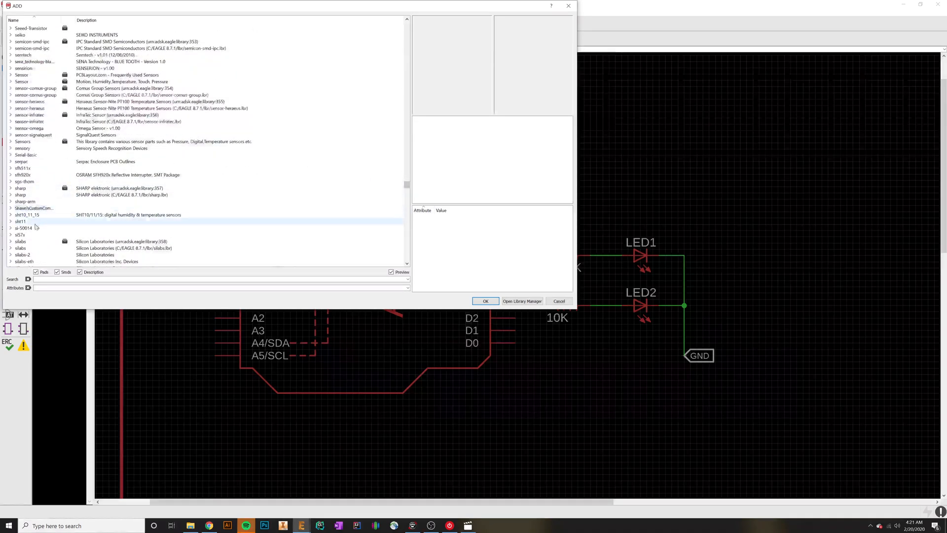
{"action": "scroll", "coordinate": [34, 229], "scroll_direction": "down", "scroll_amount": 15}
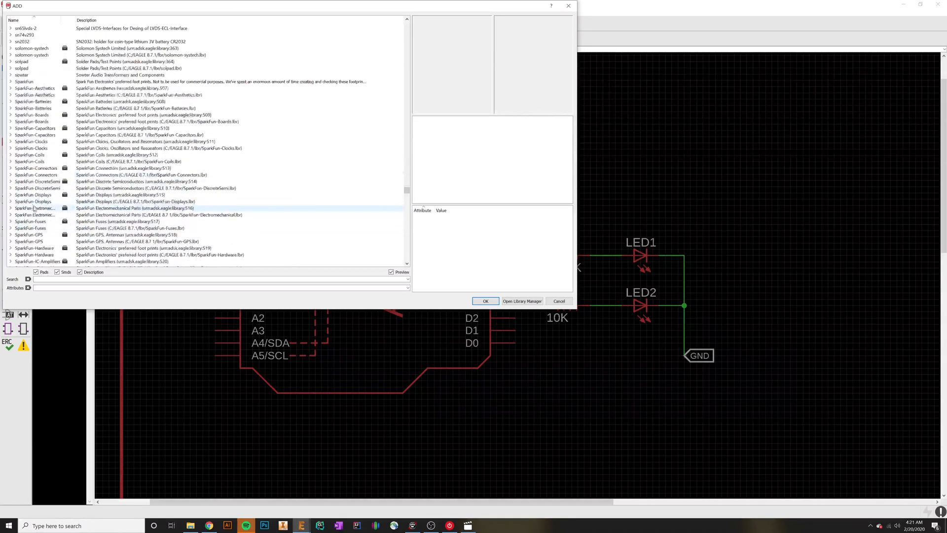
{"action": "scroll", "coordinate": [34, 209], "scroll_direction": "down", "scroll_amount": 15}
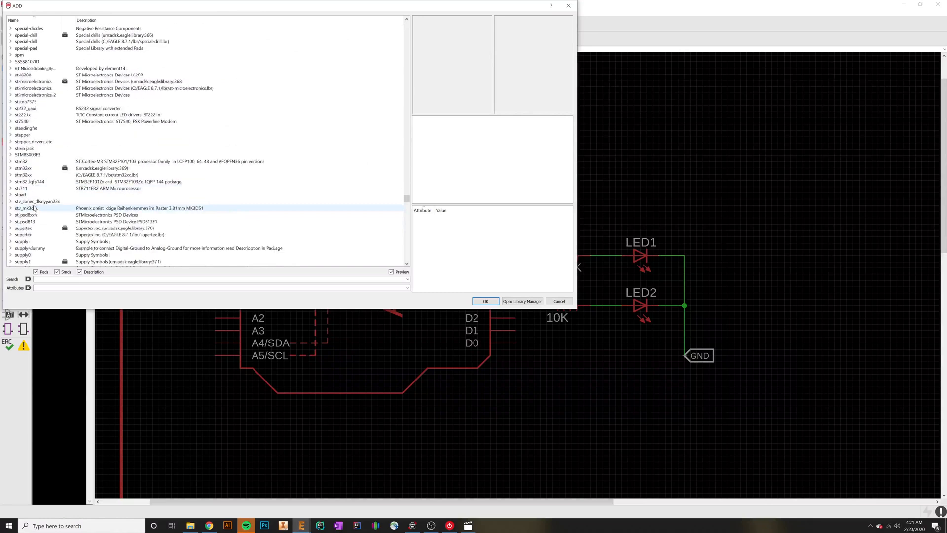
{"action": "left_click", "coordinate": [26, 175]}
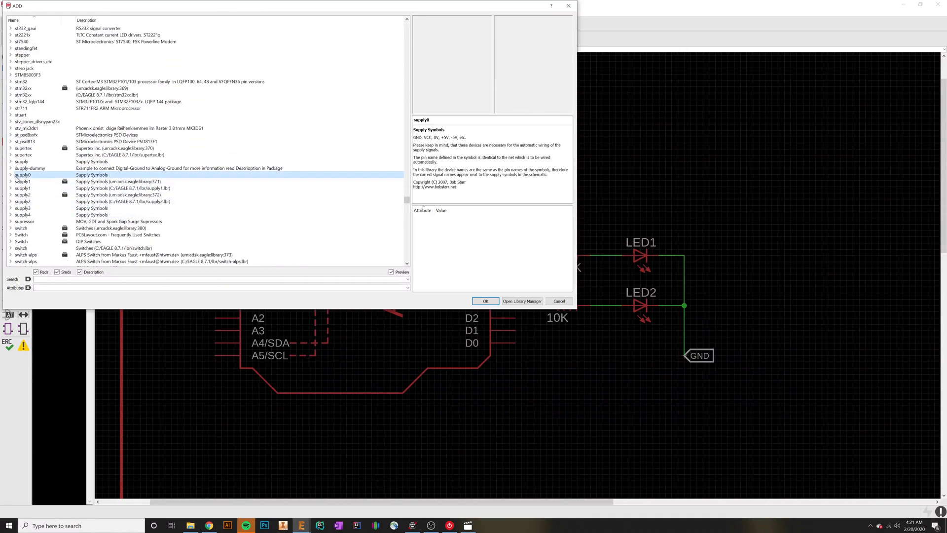
{"action": "left_click", "coordinate": [10, 176]}
Place the GND supply symbol from supply0 at the labelled free end of the Arduino's ground net
{"action": "scroll", "coordinate": [44, 222], "scroll_direction": "down", "scroll_amount": 1}
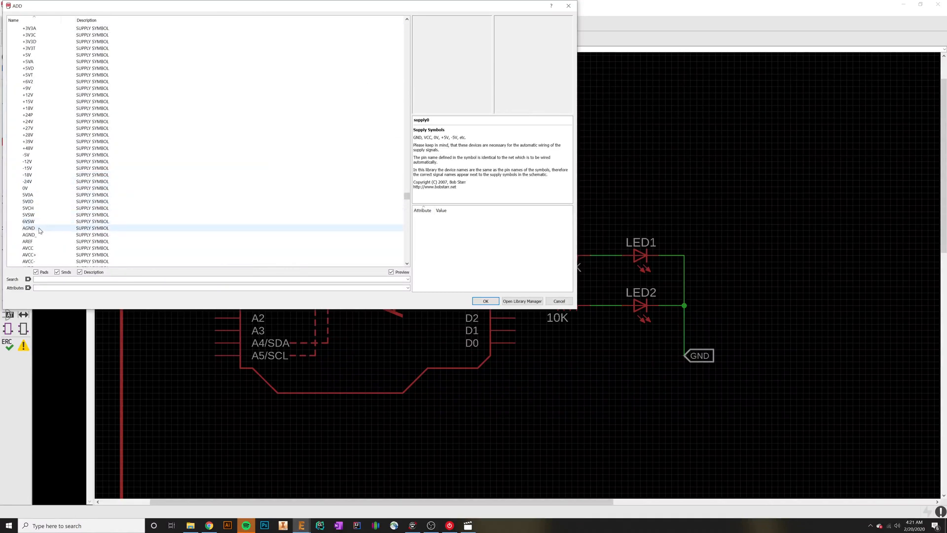
{"action": "scroll", "coordinate": [35, 245], "scroll_direction": "down", "scroll_amount": 3}
{"action": "left_click", "coordinate": [27, 235]}
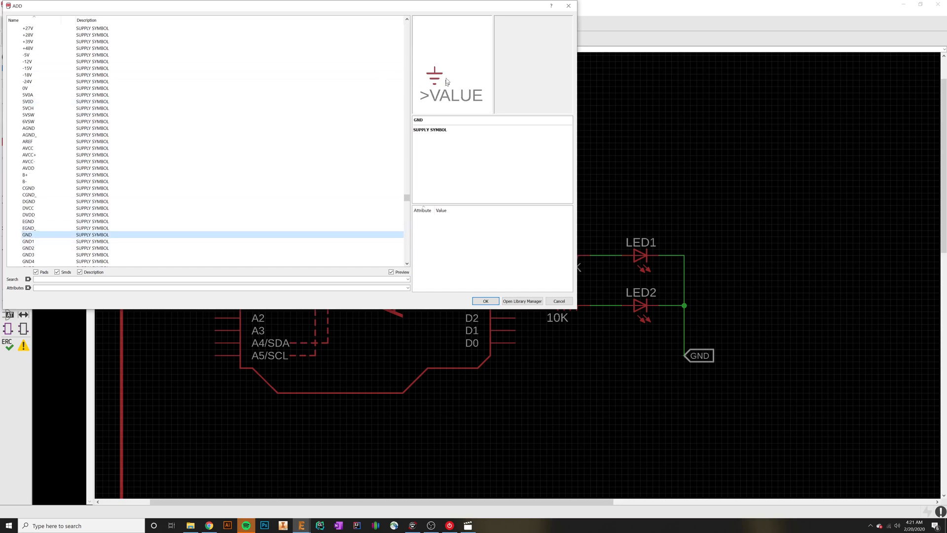
{"action": "double_click", "coordinate": [43, 236]}
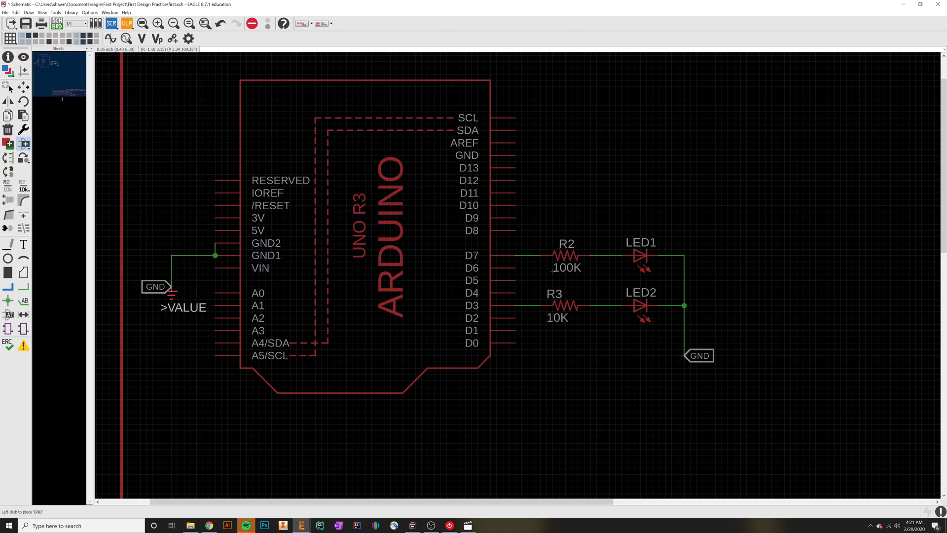
{"action": "left_click", "coordinate": [170, 291]}
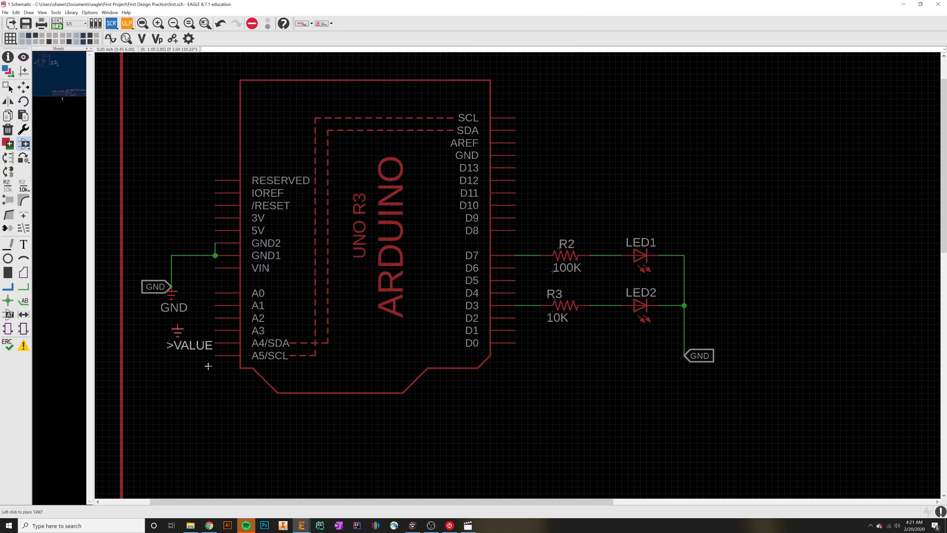
Delete the GND labels from the Arduino's ground net and from the LEDs' ground net
{"action": "key", "text": "Escape"}
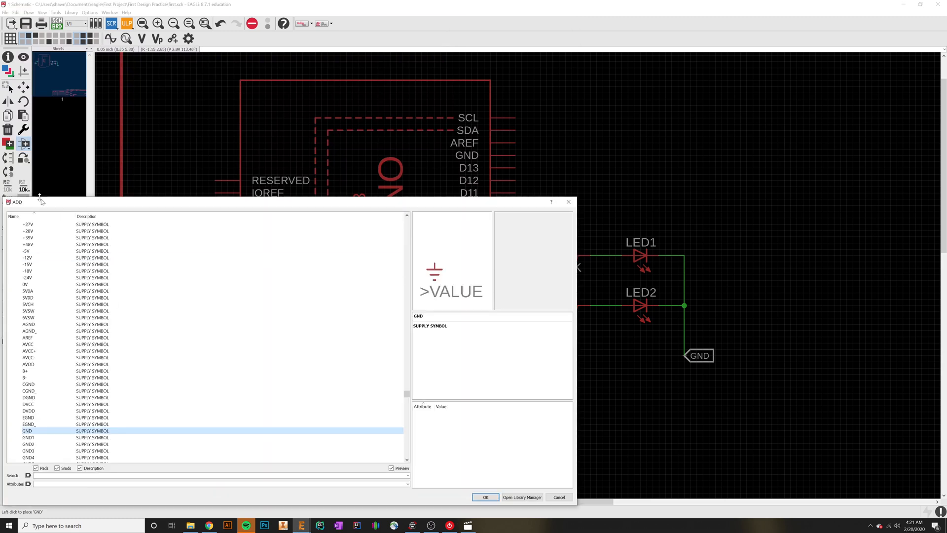
{"action": "key", "text": "Escape"}
{"action": "left_click", "coordinate": [7, 129]}
{"action": "left_click", "coordinate": [7, 129]}
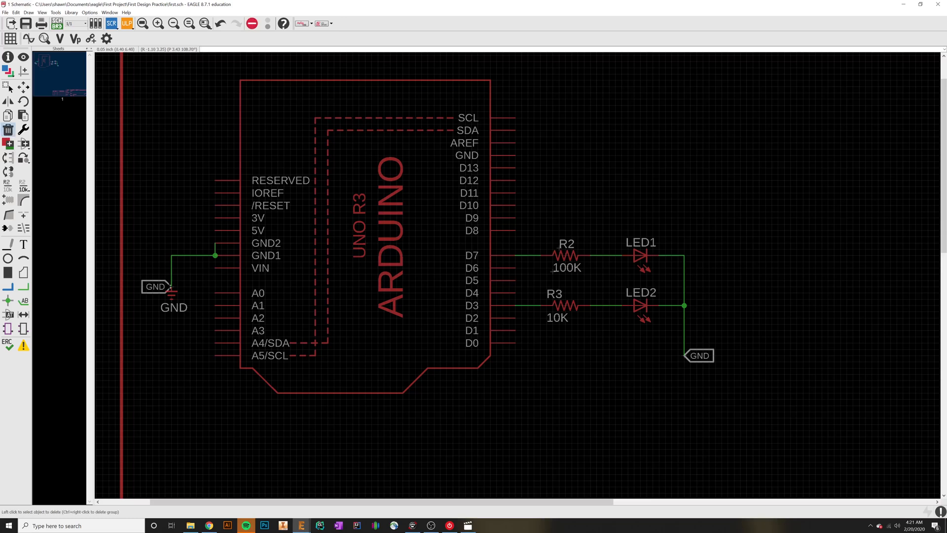
{"action": "left_click", "coordinate": [156, 286]}
{"action": "left_click", "coordinate": [687, 360]}
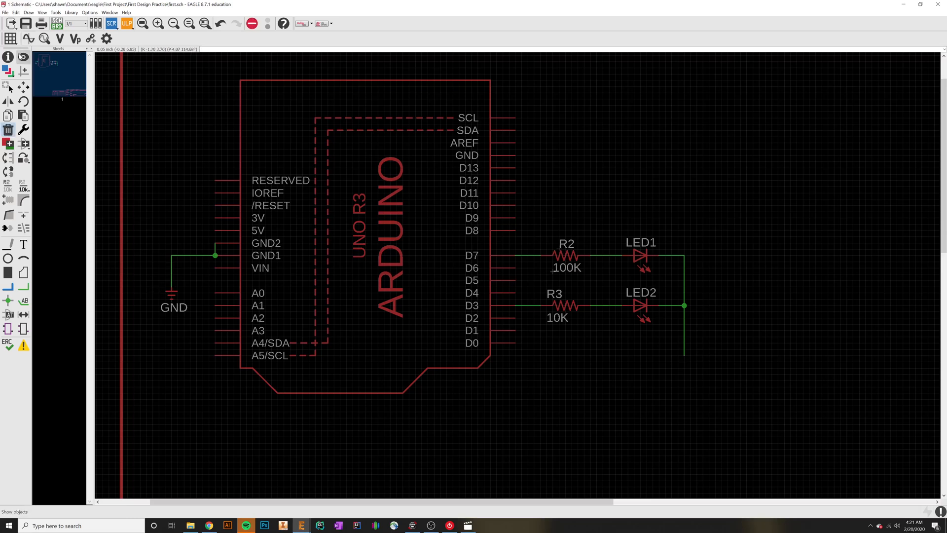
Copy the Arduino's GND supply symbol and place the copy at the free lower end of the LEDs' ground net
{"action": "left_click", "coordinate": [9, 117]}
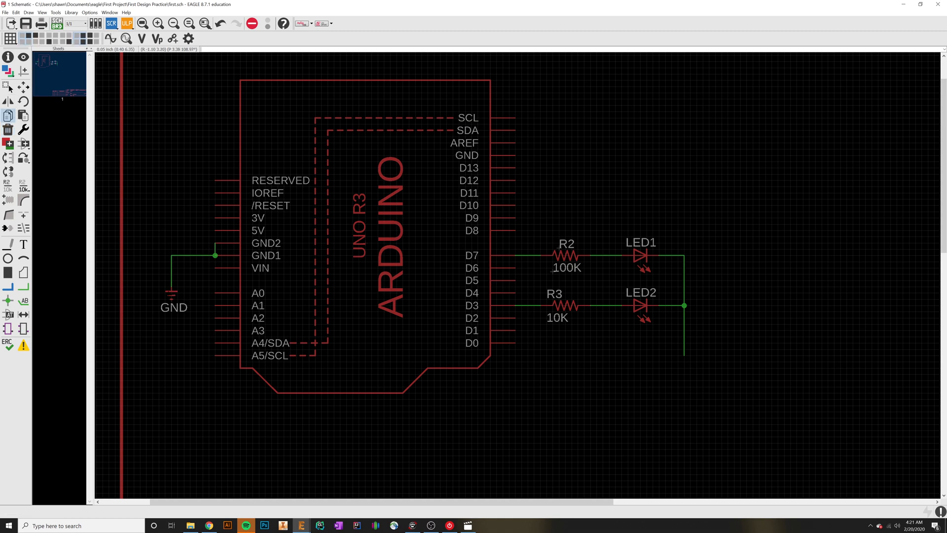
{"action": "left_click", "coordinate": [171, 294]}
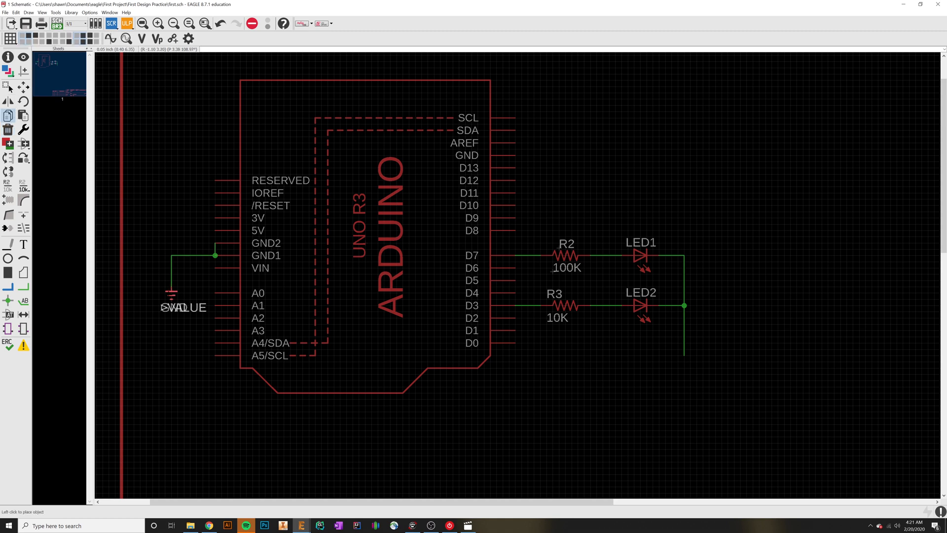
{"action": "left_click", "coordinate": [9, 118]}
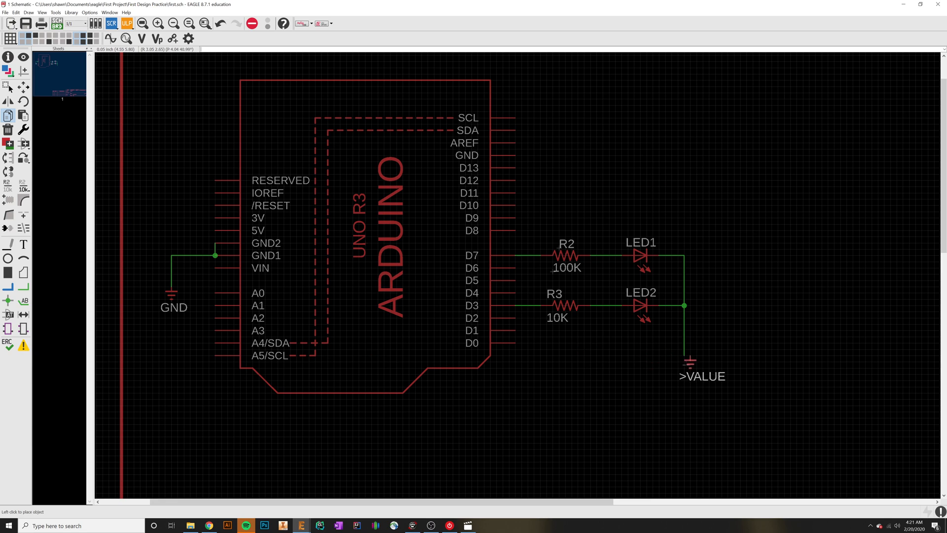
{"action": "left_click", "coordinate": [684, 359]}
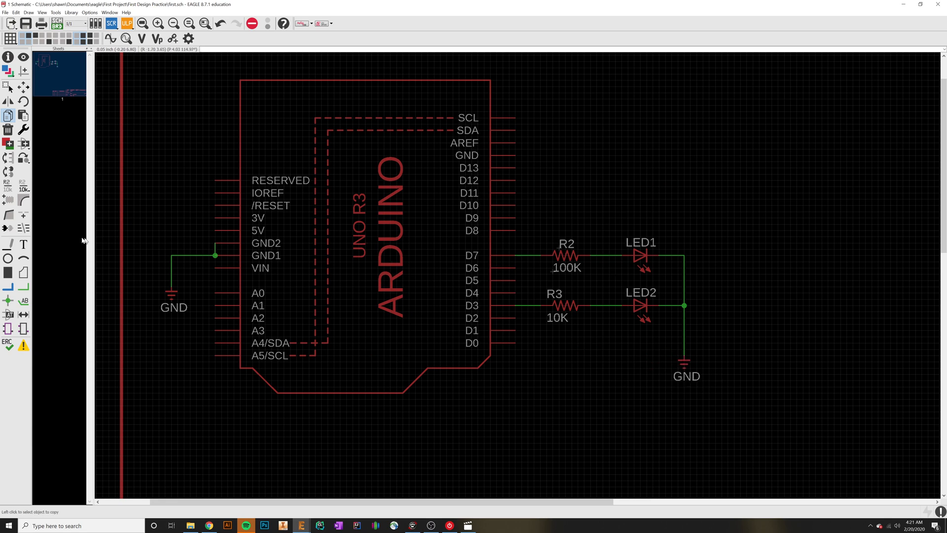
Draw a net about 1.35 in outward from the GND pin above D13, ending in a short downward stub, and inspect its properties
{"action": "left_click", "coordinate": [25, 287]}
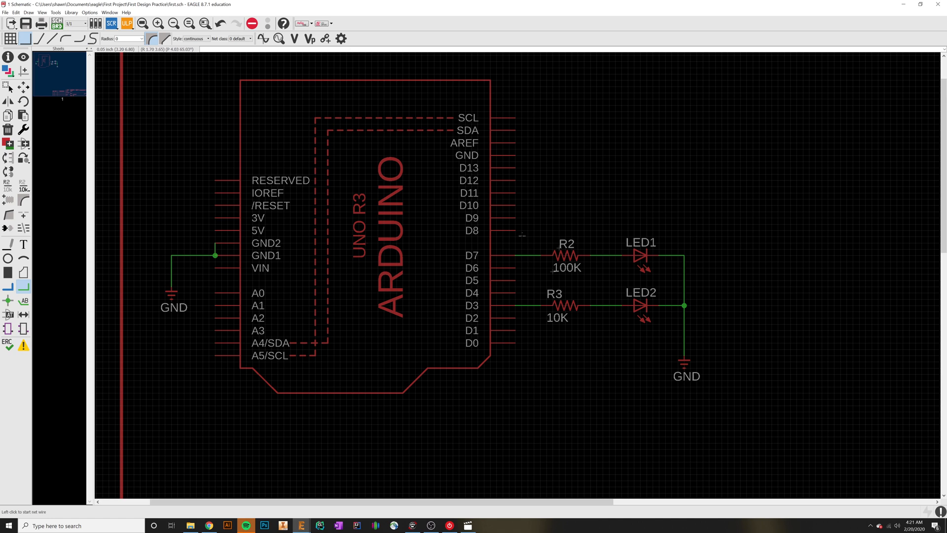
{"action": "left_click", "coordinate": [516, 156]}
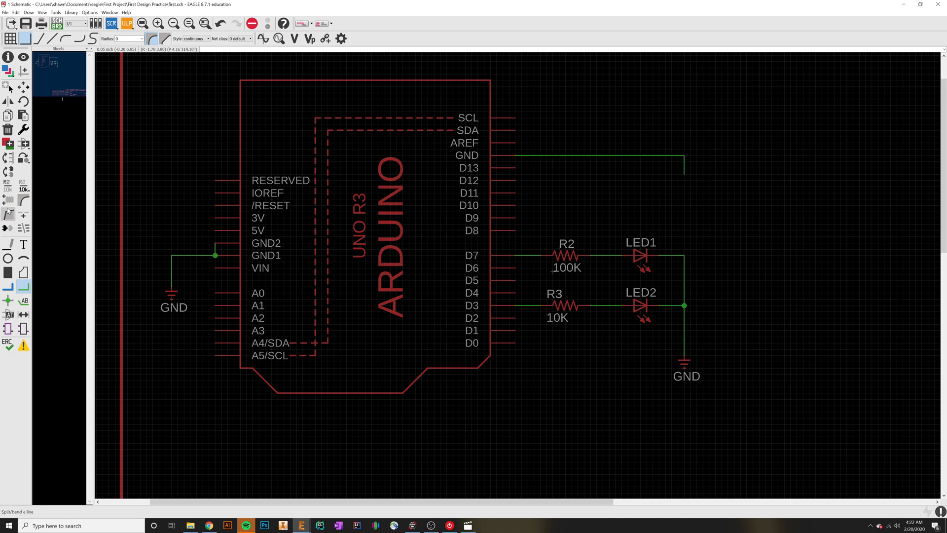
{"action": "left_click", "coordinate": [8, 115]}
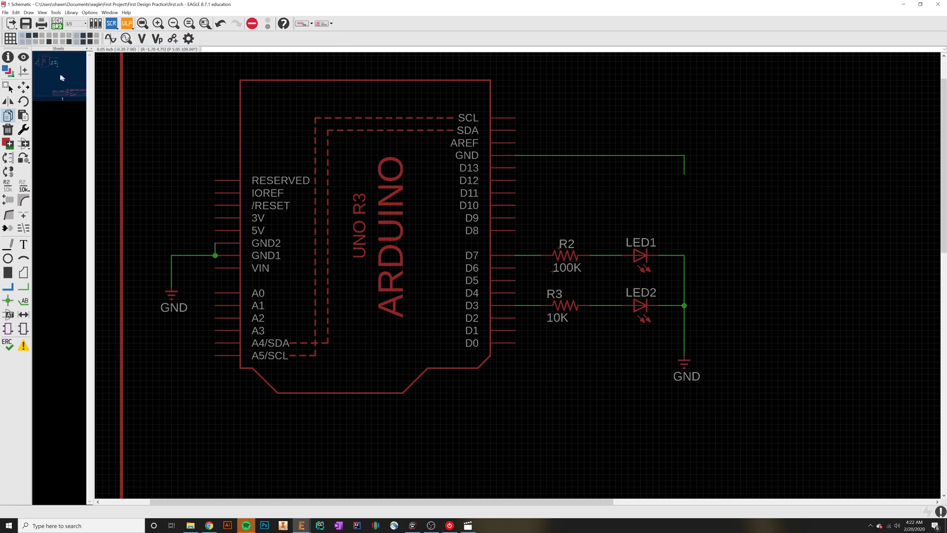
{"action": "left_click", "coordinate": [8, 56]}
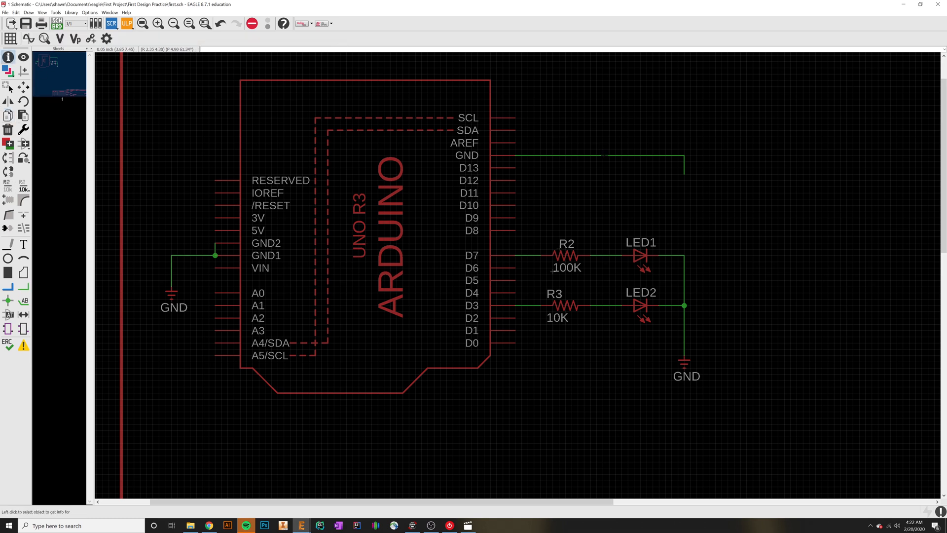
{"action": "left_click", "coordinate": [604, 155]}
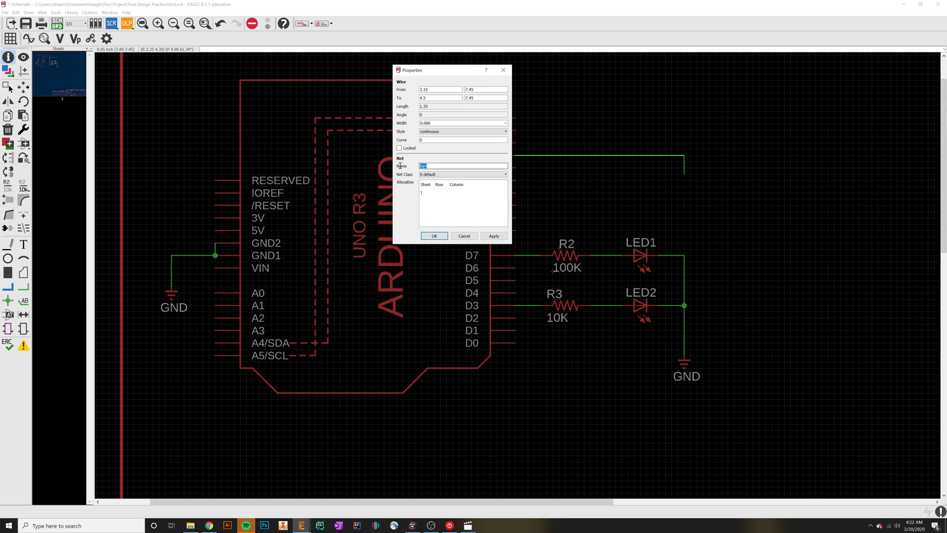
{"action": "key", "text": "Escape"}
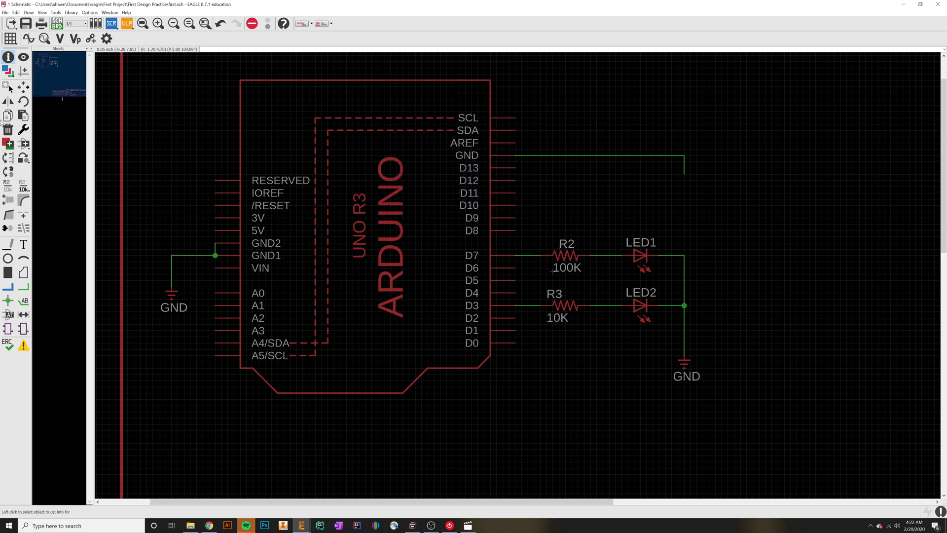
Copy the LEDs' GND supply symbol to the free end of the net above them and accept renaming that net segment to GND
{"action": "left_click", "coordinate": [7, 115]}
{"action": "left_click", "coordinate": [684, 363]}
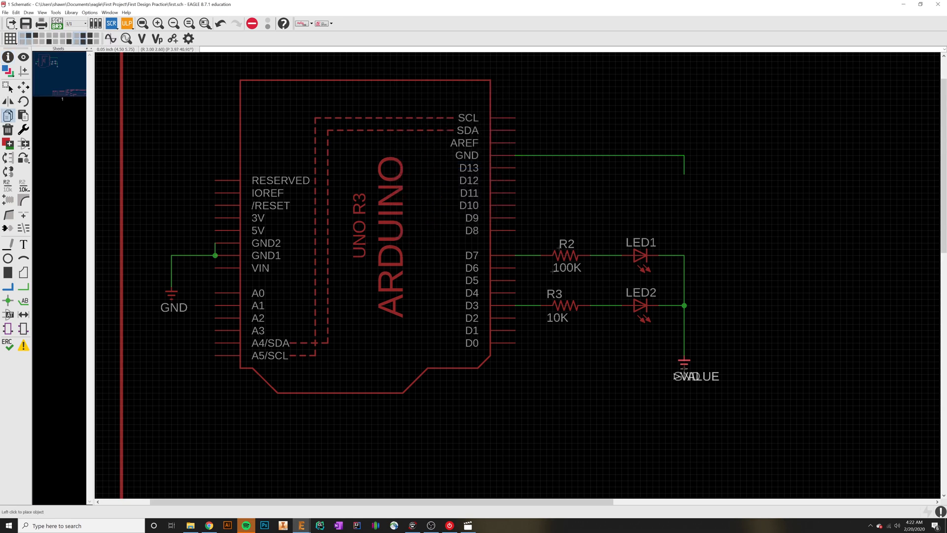
{"action": "left_click", "coordinate": [684, 174]}
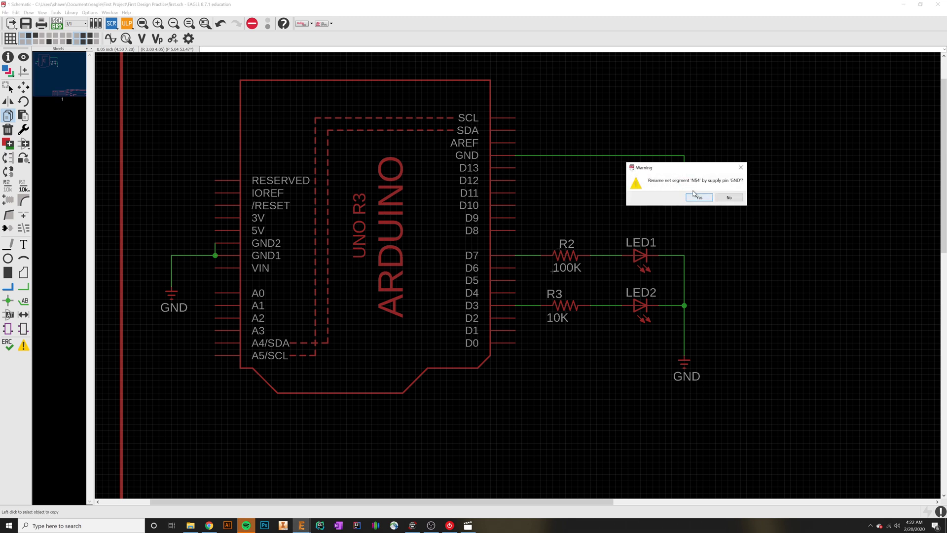
{"action": "left_click", "coordinate": [698, 198]}
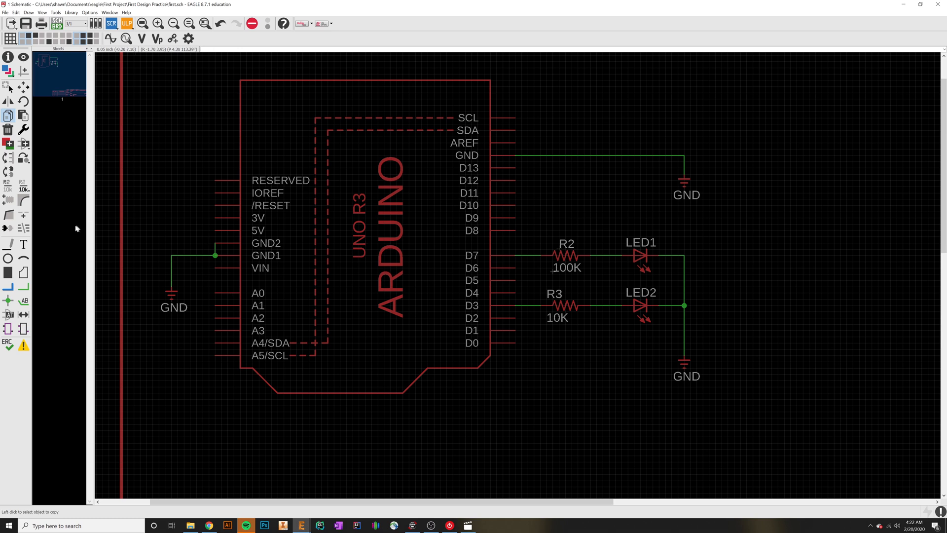
Draw a net from the Arduino's 5V pin outward and up, ending it in open space above the pin row
{"action": "left_click", "coordinate": [23, 286]}
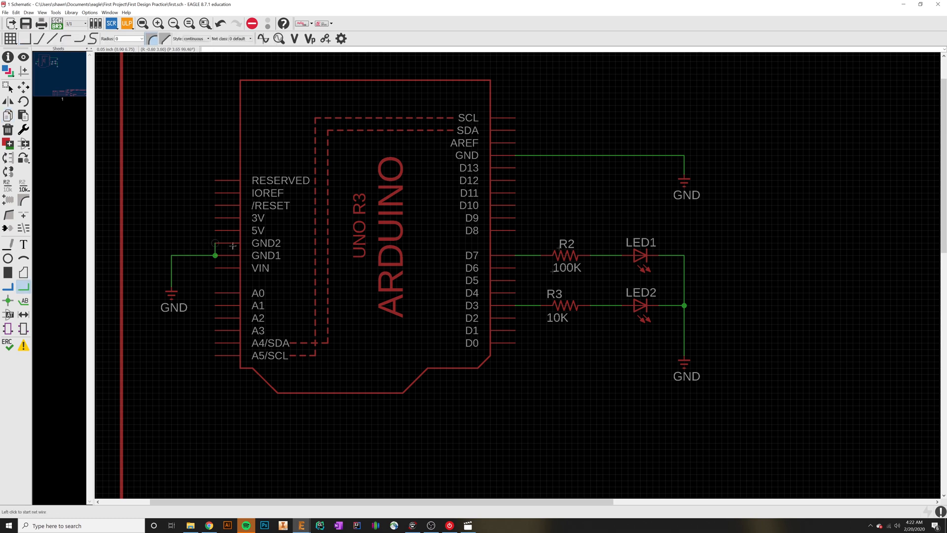
{"action": "left_click", "coordinate": [215, 230]}
{"action": "double_click", "coordinate": [171, 168]}
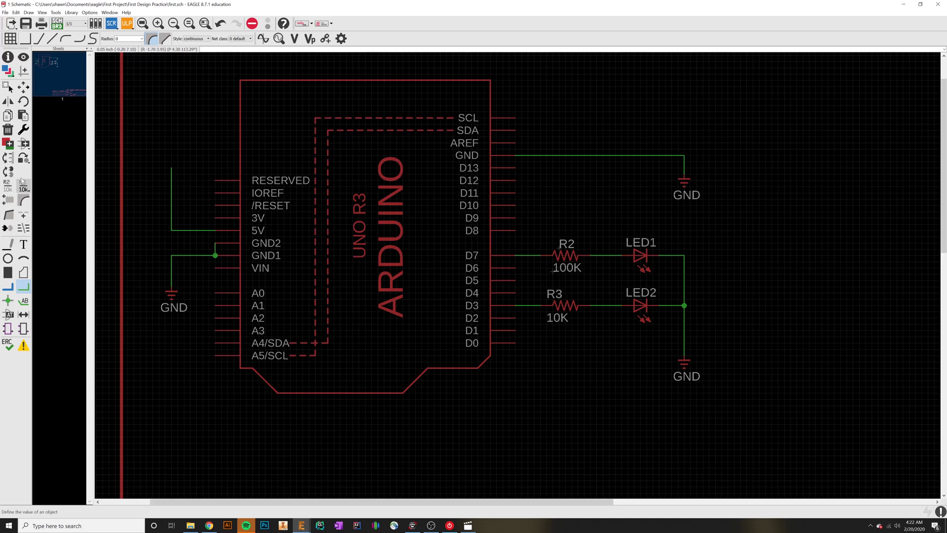
Start adding a part, preview the supply0 +5V symbol, and choose the +5V symbol from the supply1 library
{"action": "left_click", "coordinate": [25, 144]}
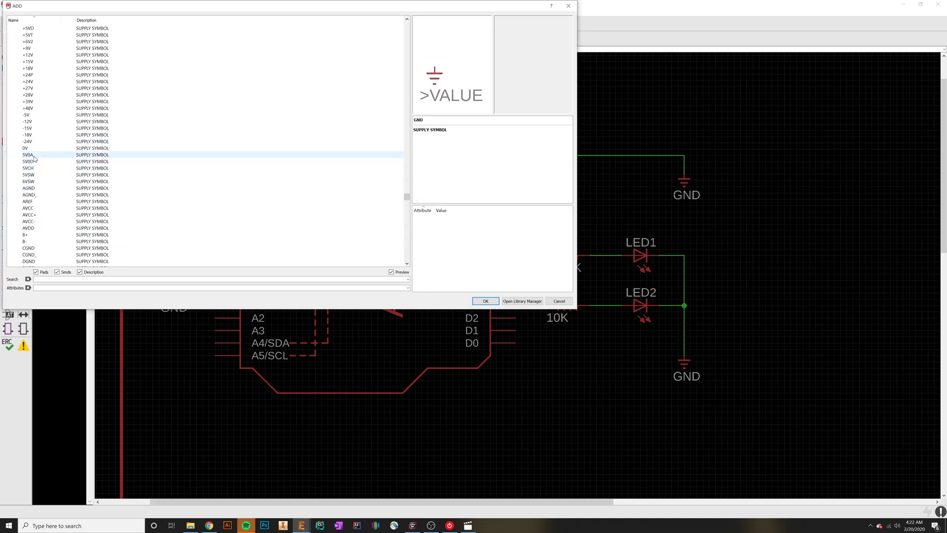
{"action": "scroll", "coordinate": [33, 157], "scroll_direction": "up", "scroll_amount": 3}
{"action": "left_click", "coordinate": [27, 135]}
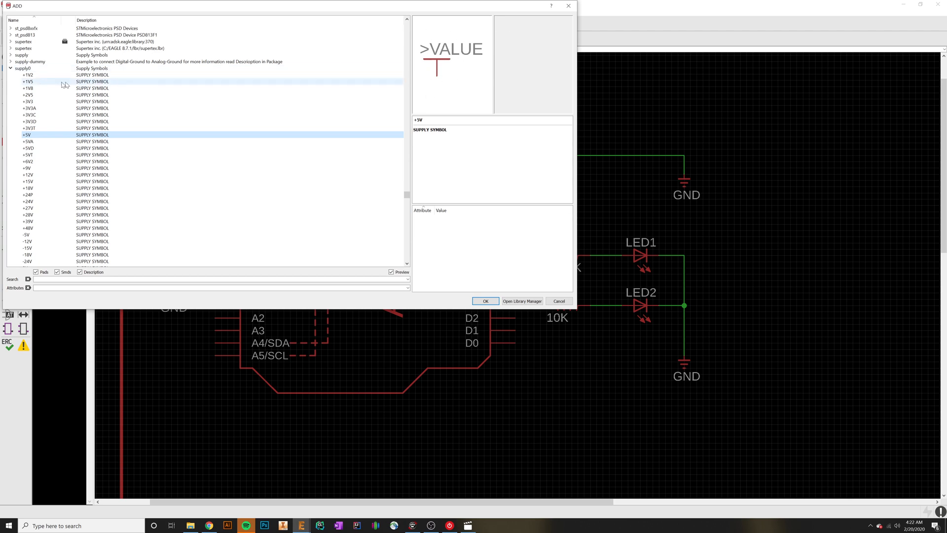
{"action": "left_click", "coordinate": [10, 68]}
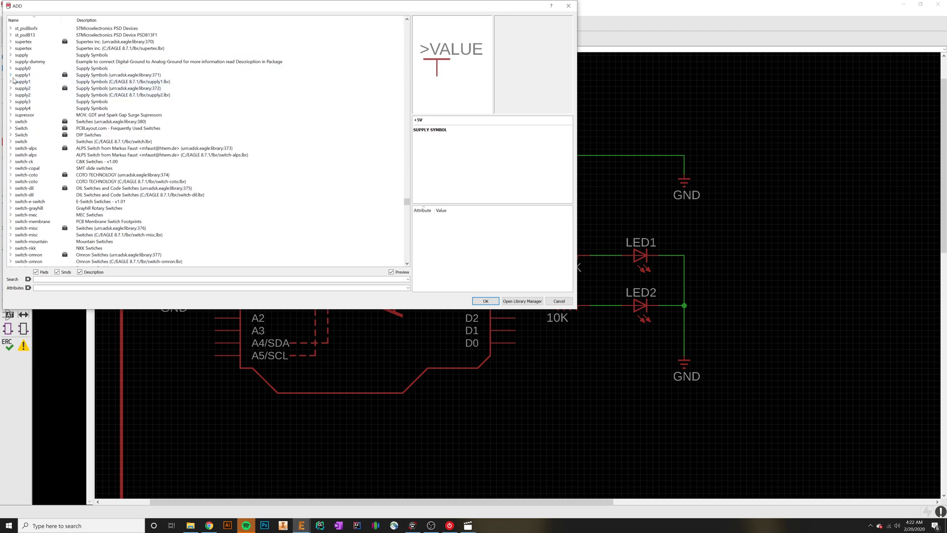
{"action": "left_click", "coordinate": [11, 75]}
{"action": "left_click", "coordinate": [27, 88]}
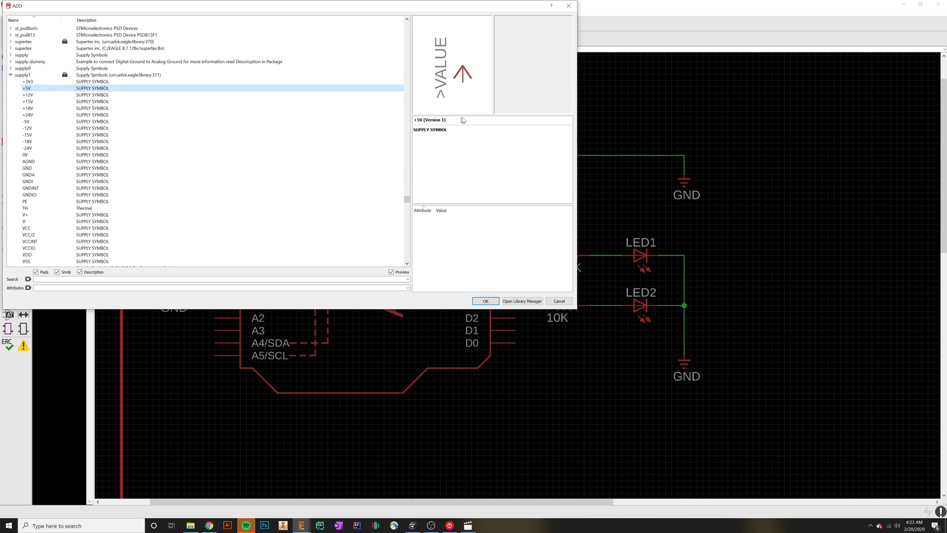
{"action": "double_click", "coordinate": [48, 90]}
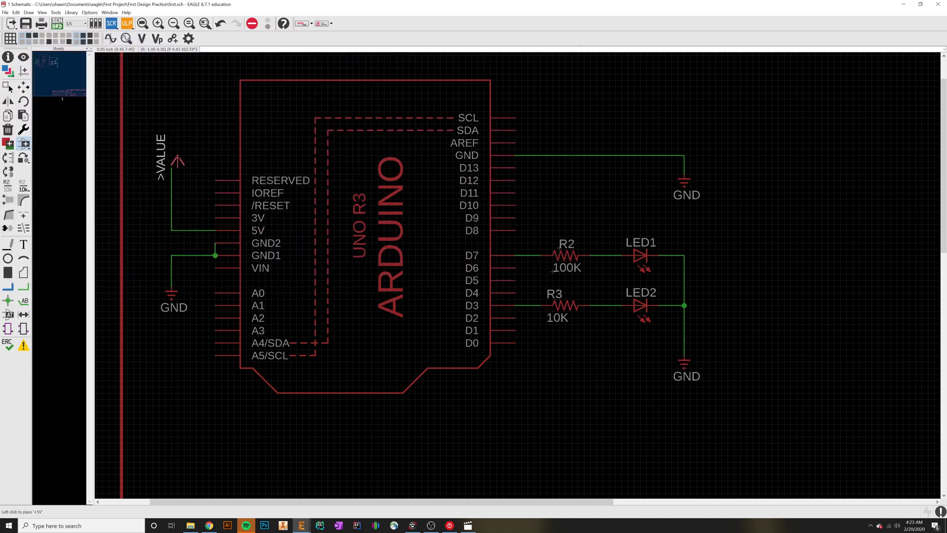
Place the +5V supply symbol at the free end of the Arduino's 5V net and accept renaming the segment to +5V
{"action": "left_click", "coordinate": [171, 168]}
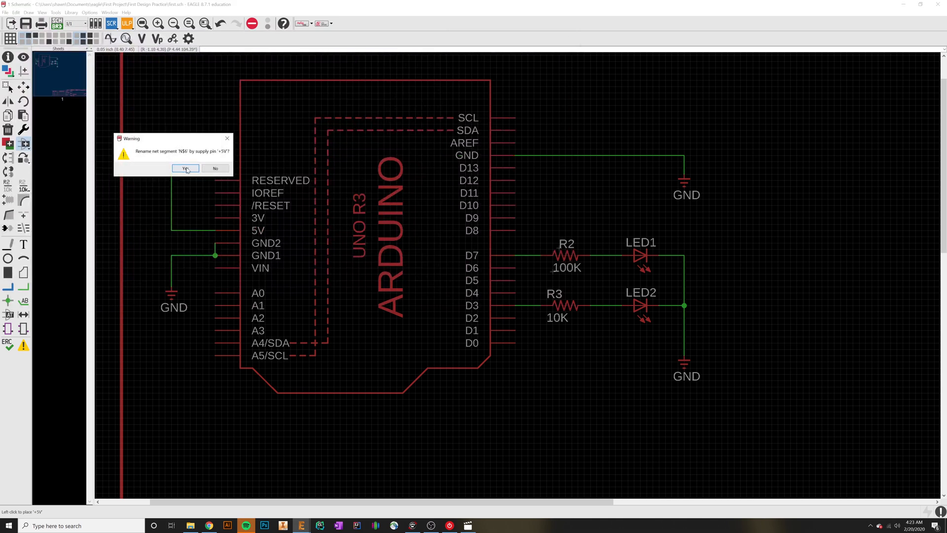
{"action": "left_click", "coordinate": [182, 169]}
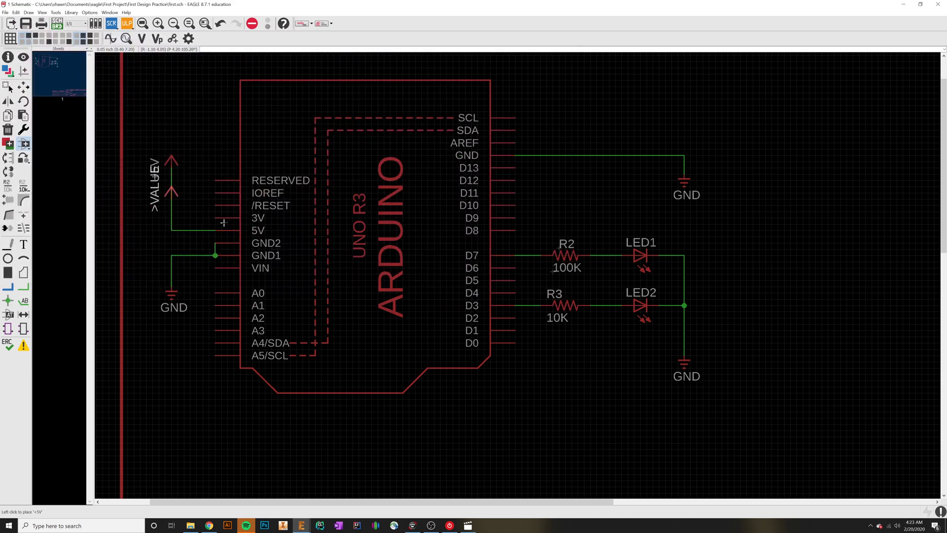
{"action": "middle_click_drag", "start_coordinate": [625, 157], "coordinate": [598, 206]}
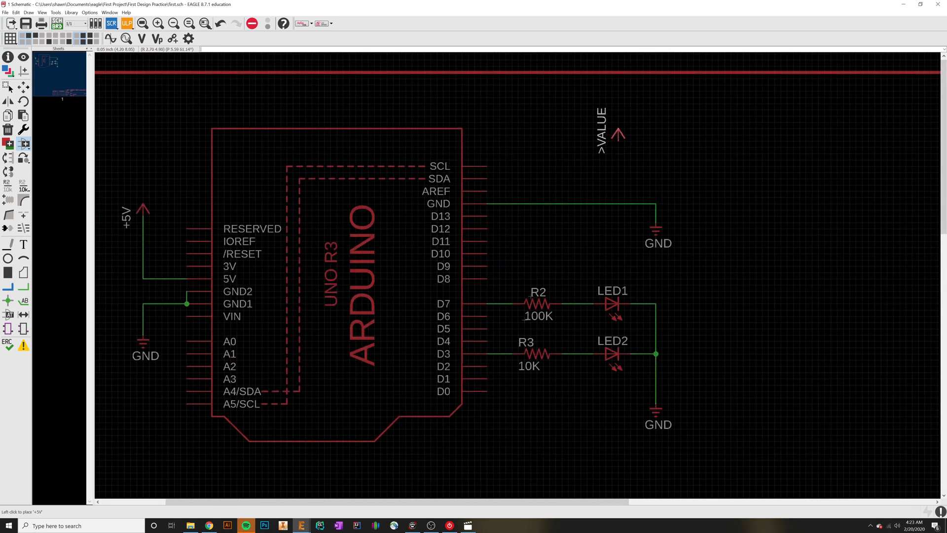
{"action": "key", "text": "Escape"}
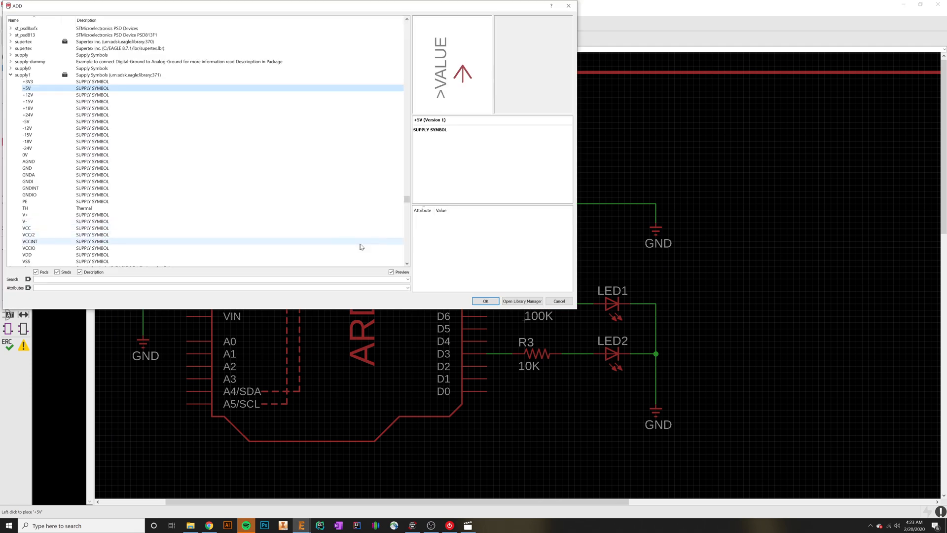
{"action": "key", "text": "Escape"}
{"action": "scroll", "coordinate": [557, 299], "scroll_direction": "down", "scroll_amount": 1}
{"action": "middle_click_drag", "start_coordinate": [477, 289], "coordinate": [415, 255]}
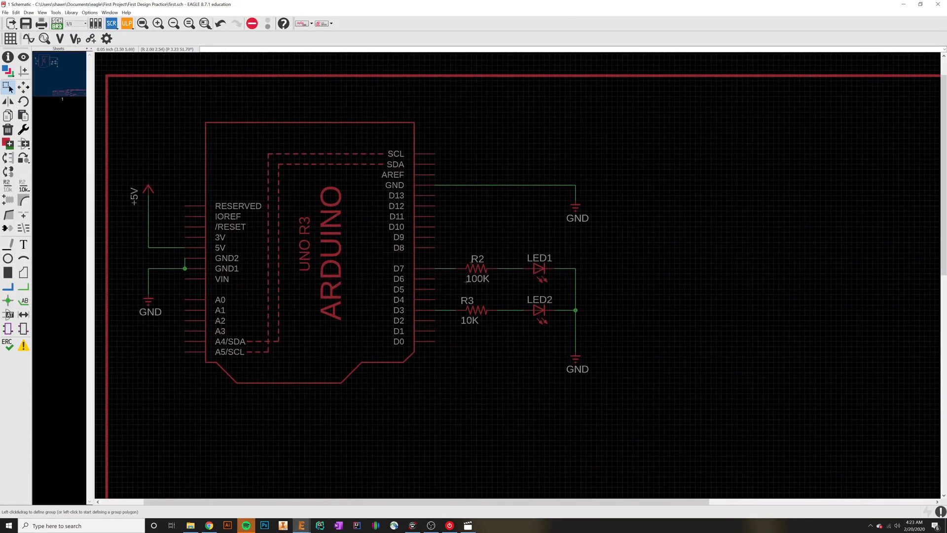
{"action": "middle_click_drag", "start_coordinate": [466, 280], "coordinate": [462, 258]}
{"action": "middle_click_drag", "start_coordinate": [487, 326], "coordinate": [489, 331]}
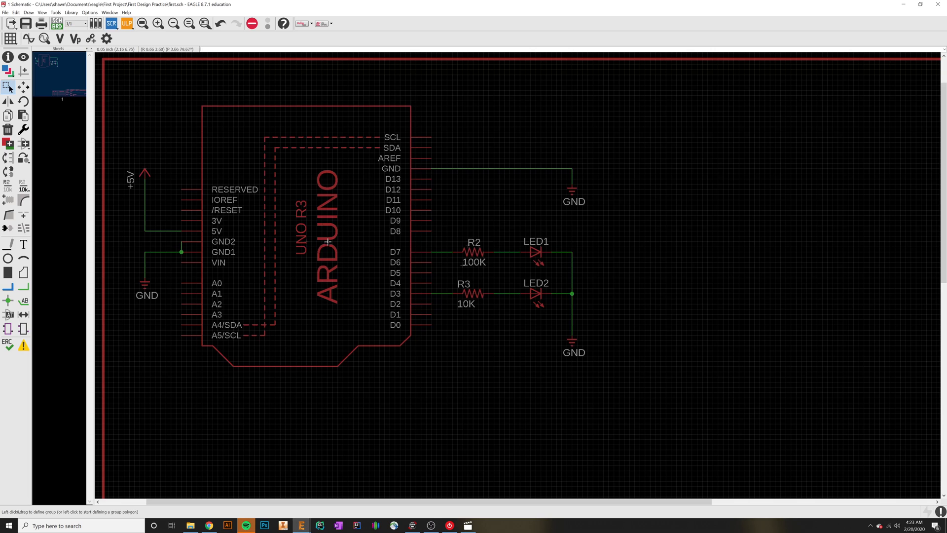
{"action": "left_click", "coordinate": [437, 526]}
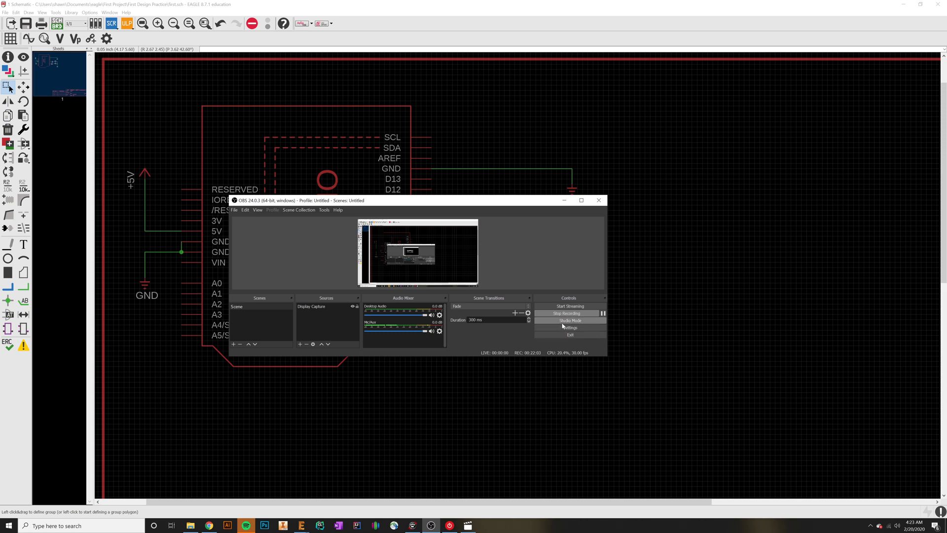